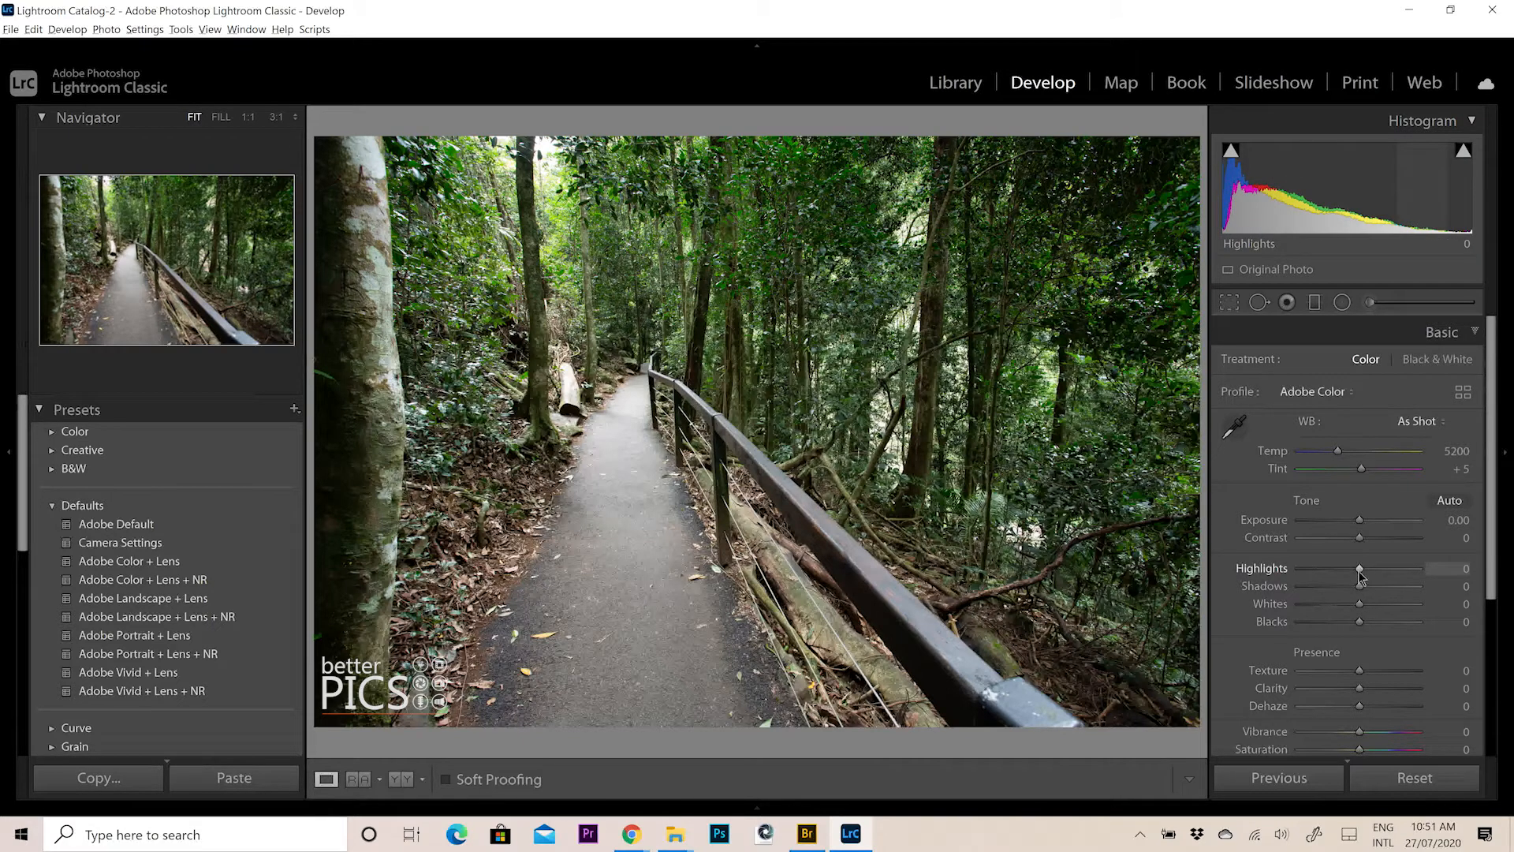
Set Highlights to -89 and Shadows to +30 for the forest path photo.
click(1313, 570)
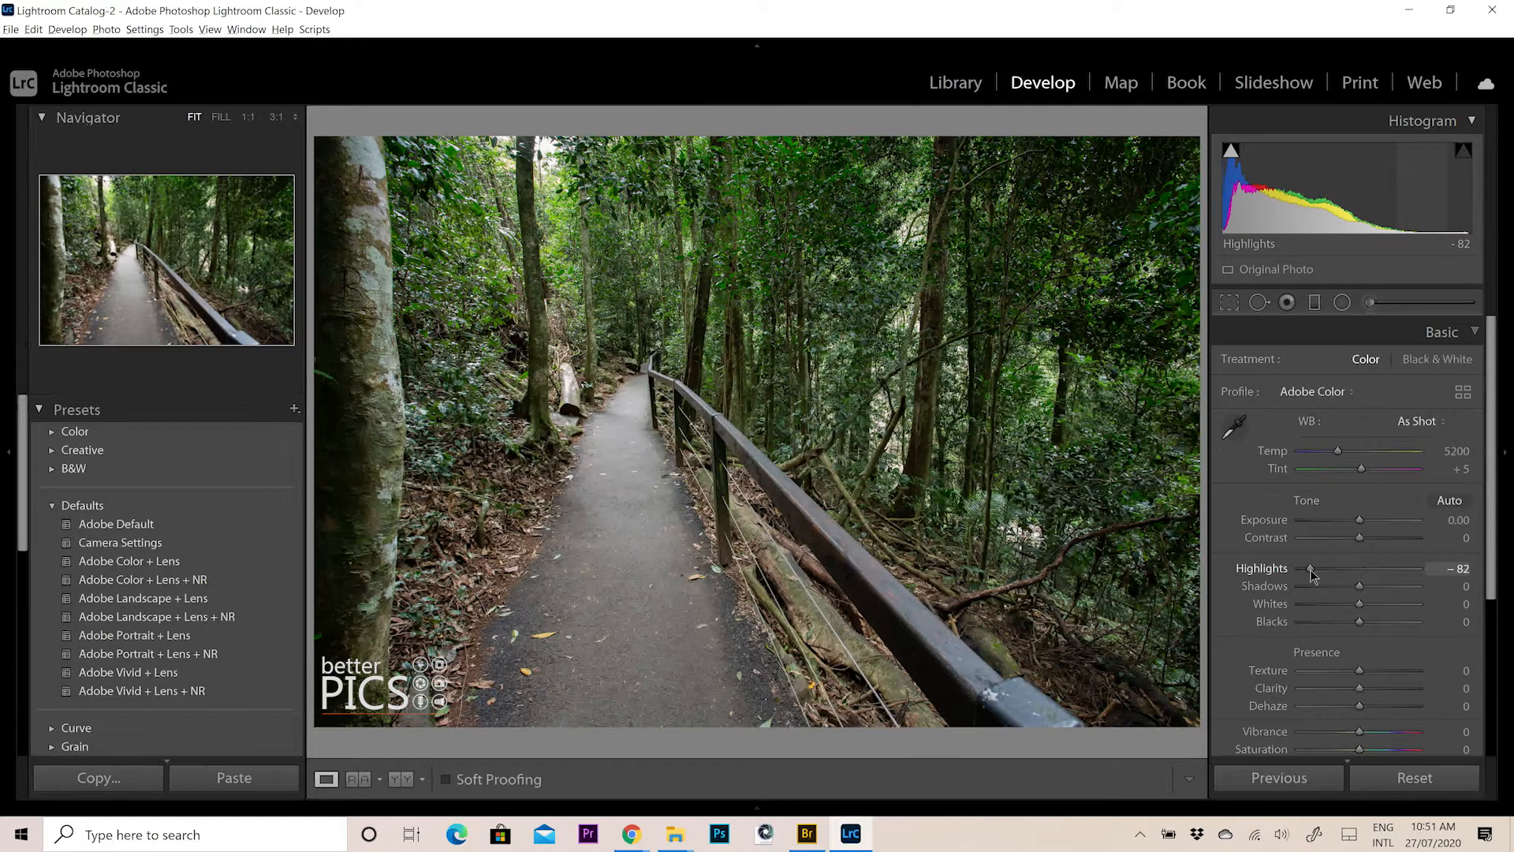
drag(1308, 571, 1306, 568)
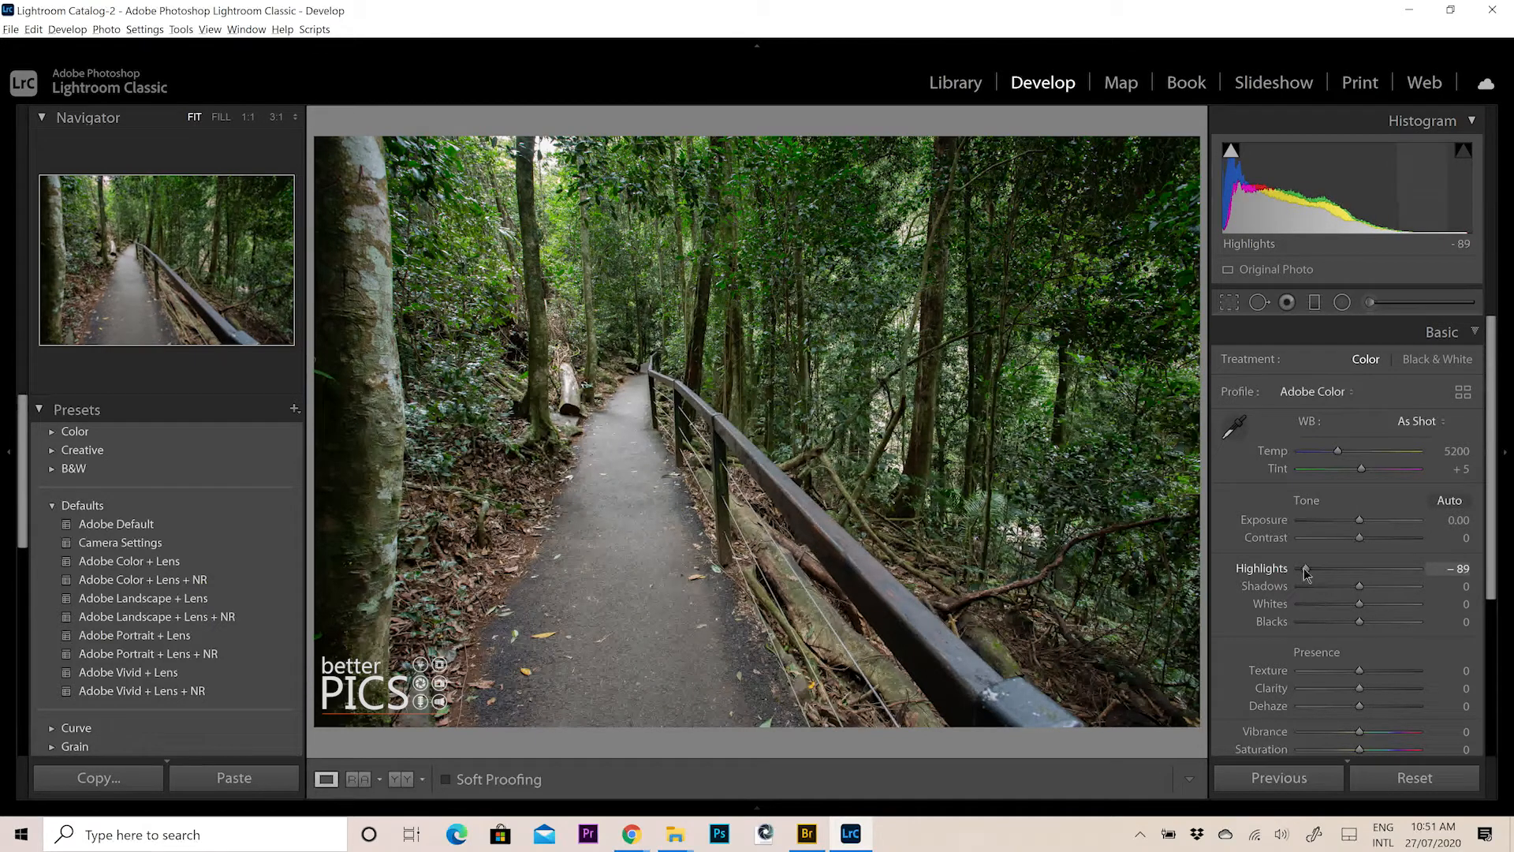
click(1382, 588)
drag(1384, 590, 1379, 589)
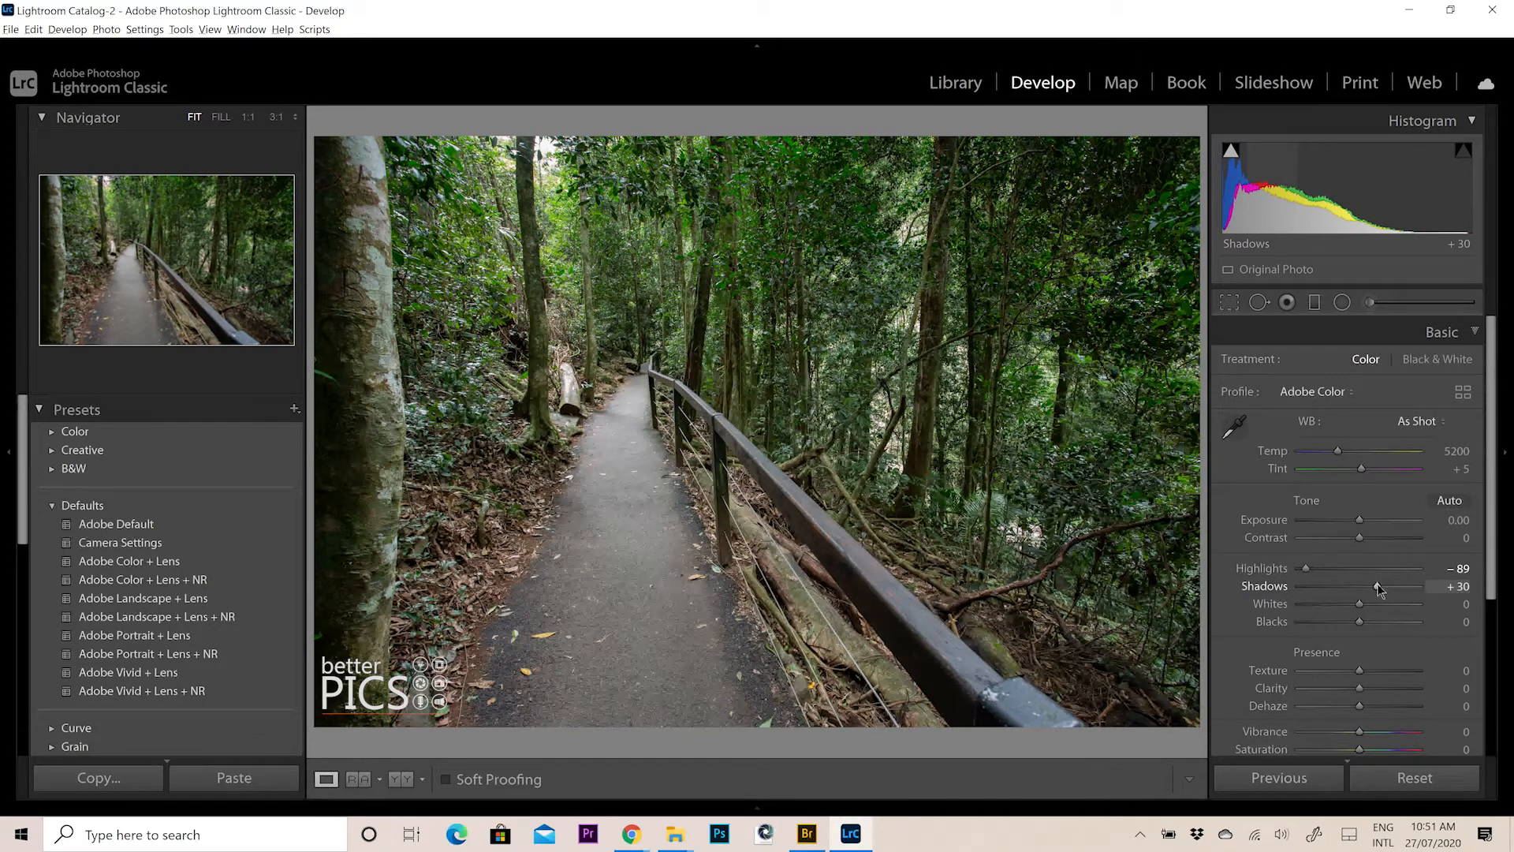
Darken the photo to an Exposure of -1.27 and set Contrast to +10.
drag(1358, 530, 1350, 527)
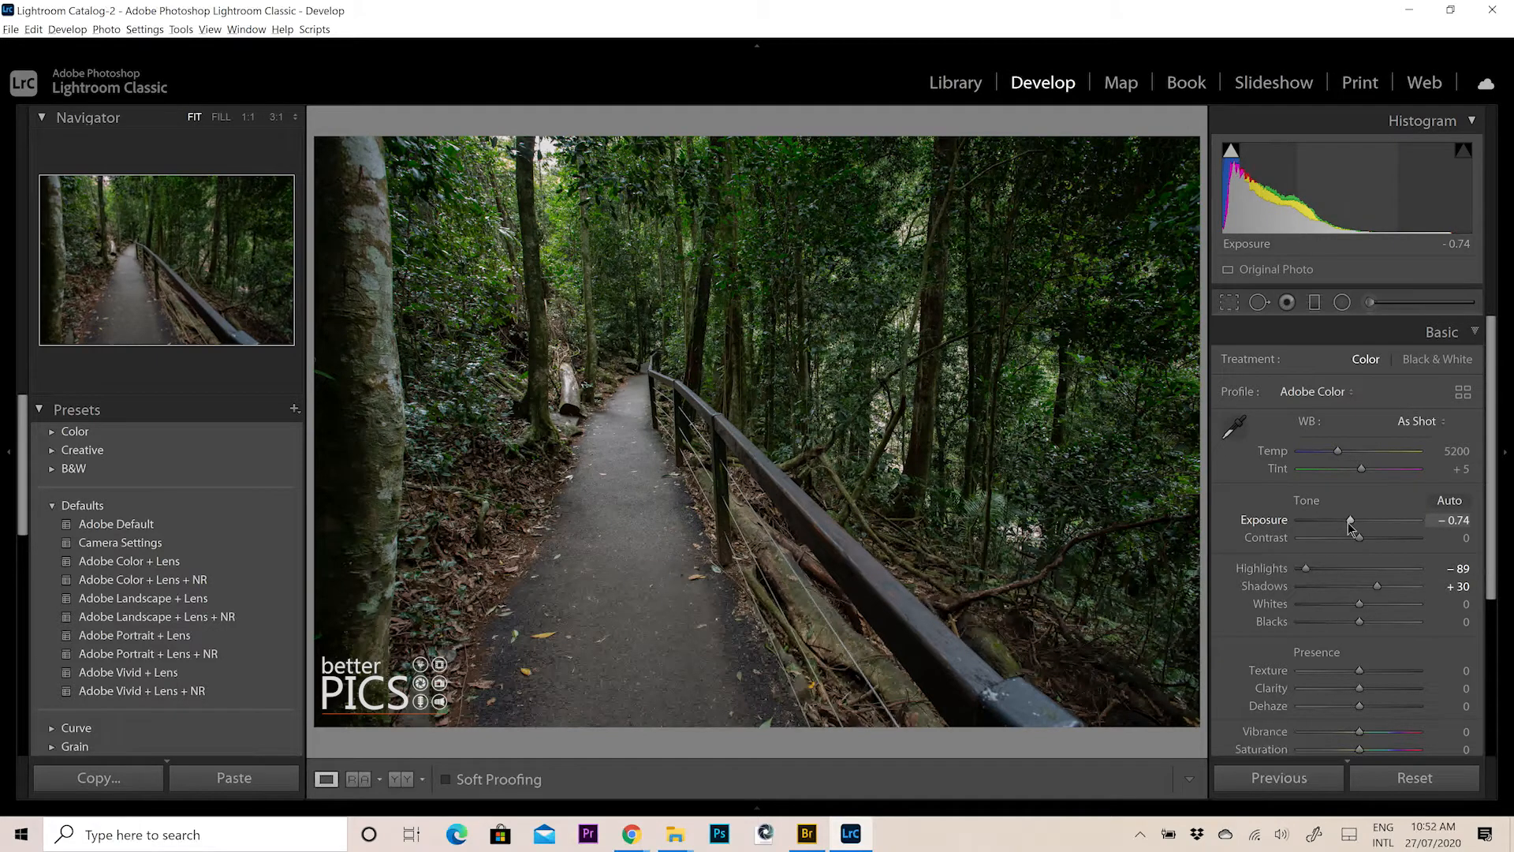
drag(1345, 523, 1348, 522)
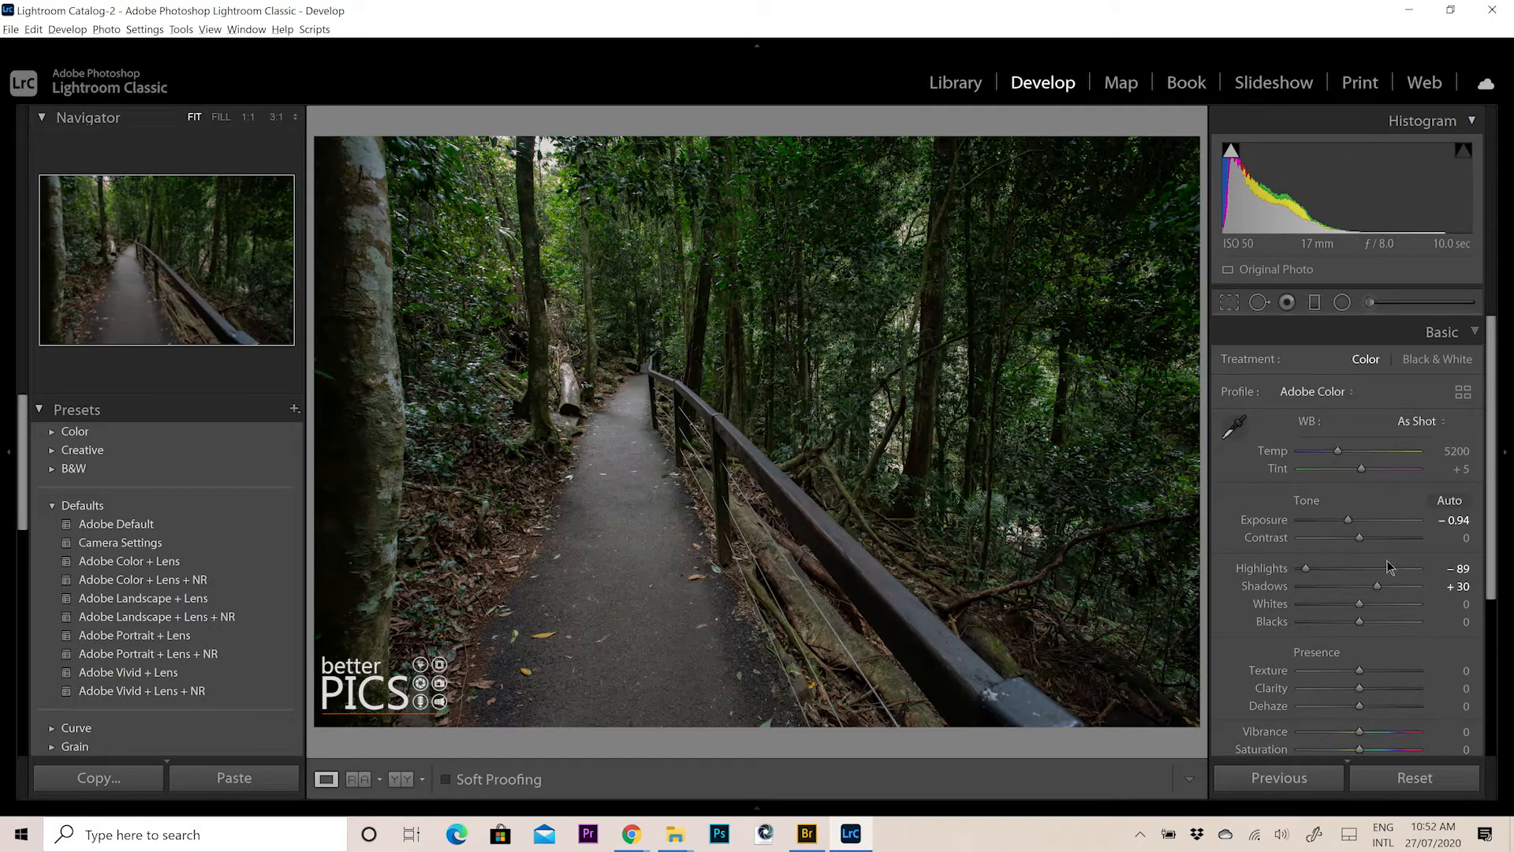
drag(1350, 522, 1345, 522)
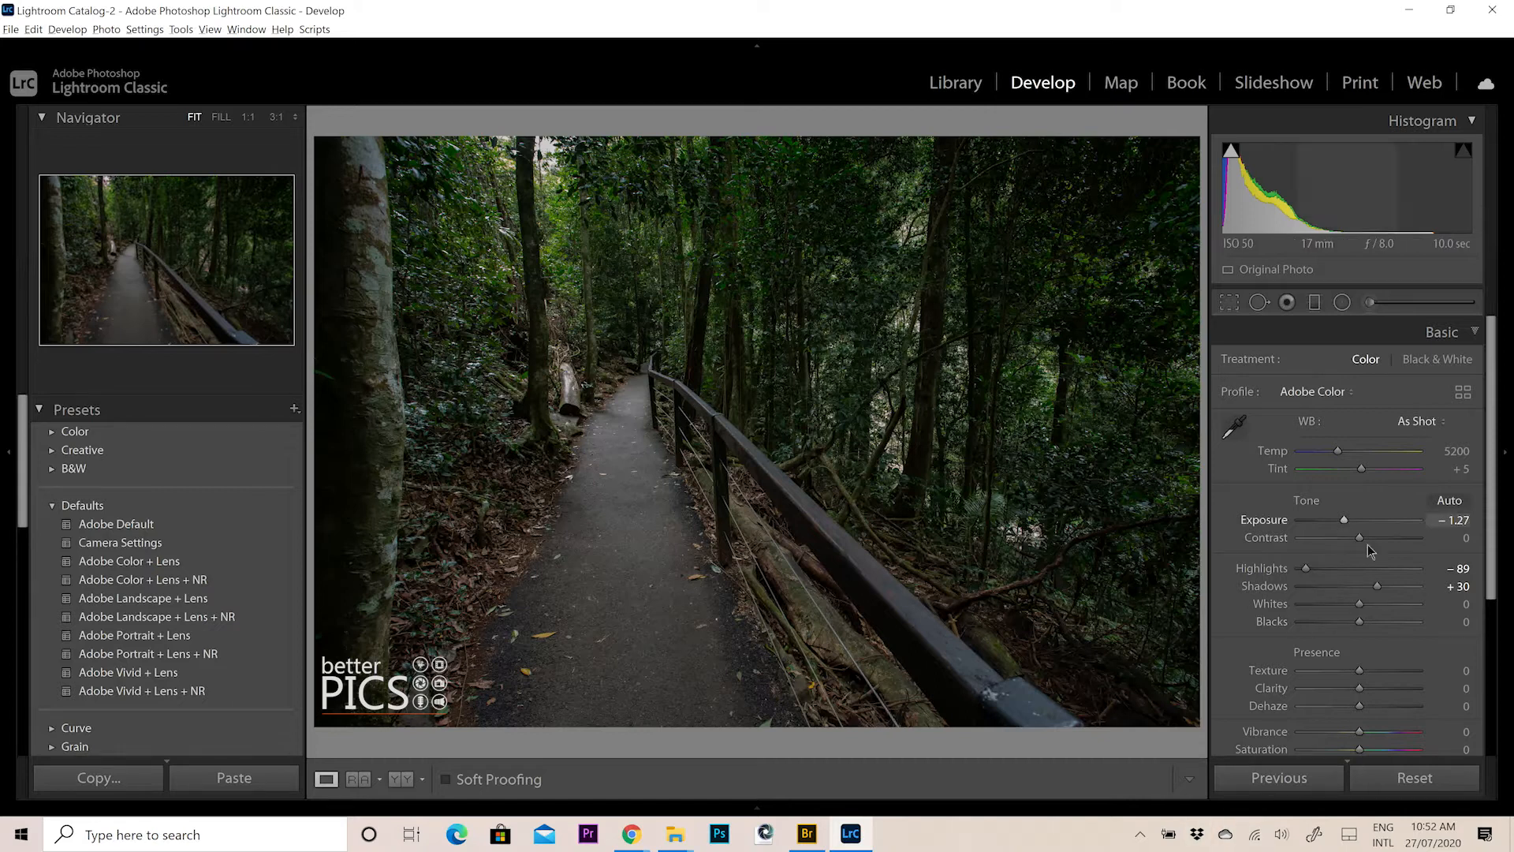
drag(1356, 538, 1363, 538)
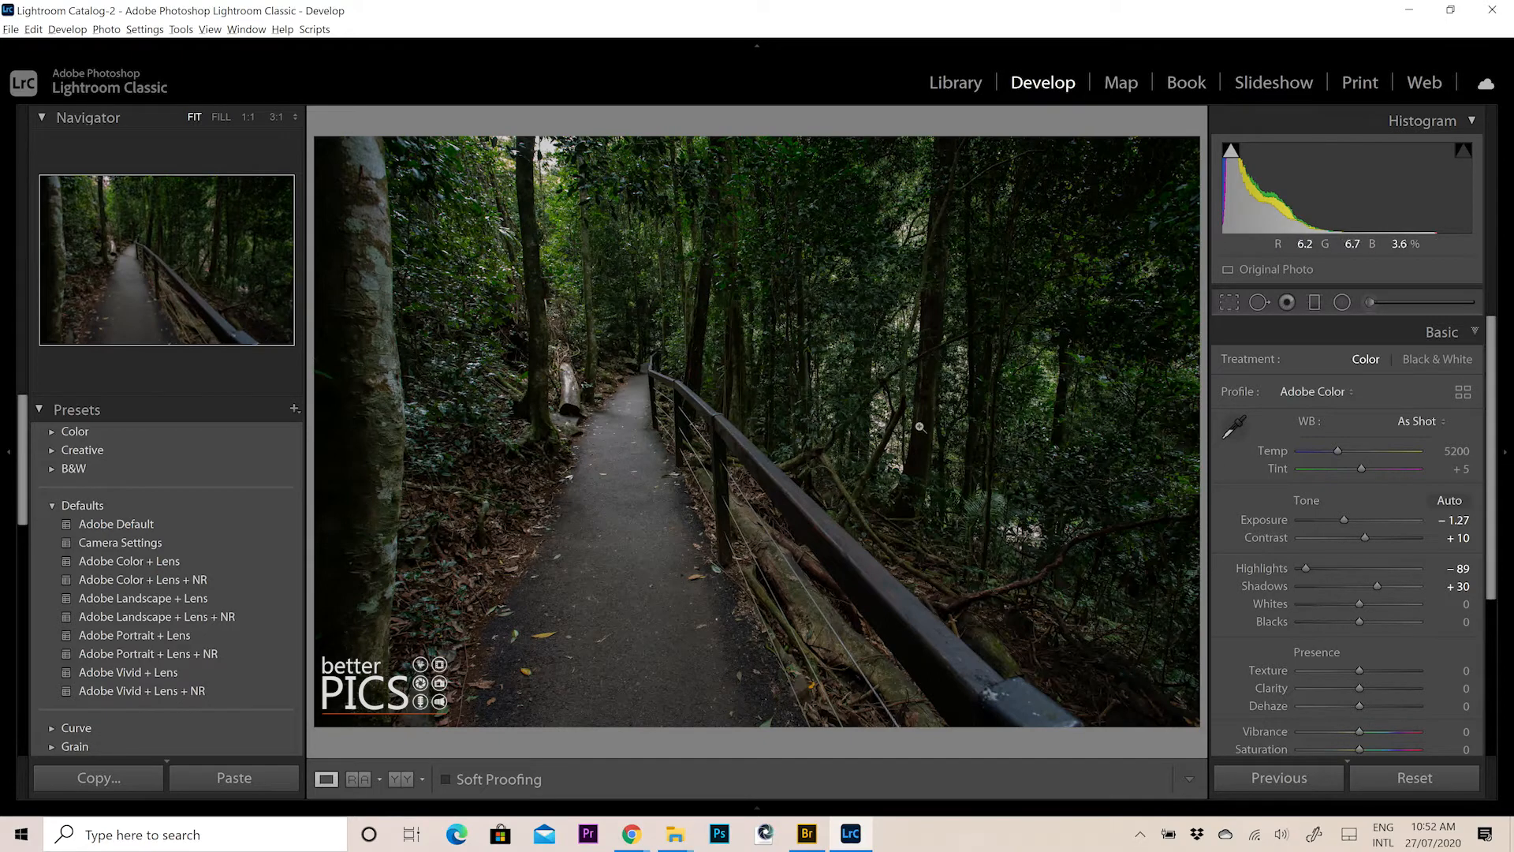
Set both Texture and Clarity to +6 in the basic adjustments.
drag(1498, 424, 1499, 505)
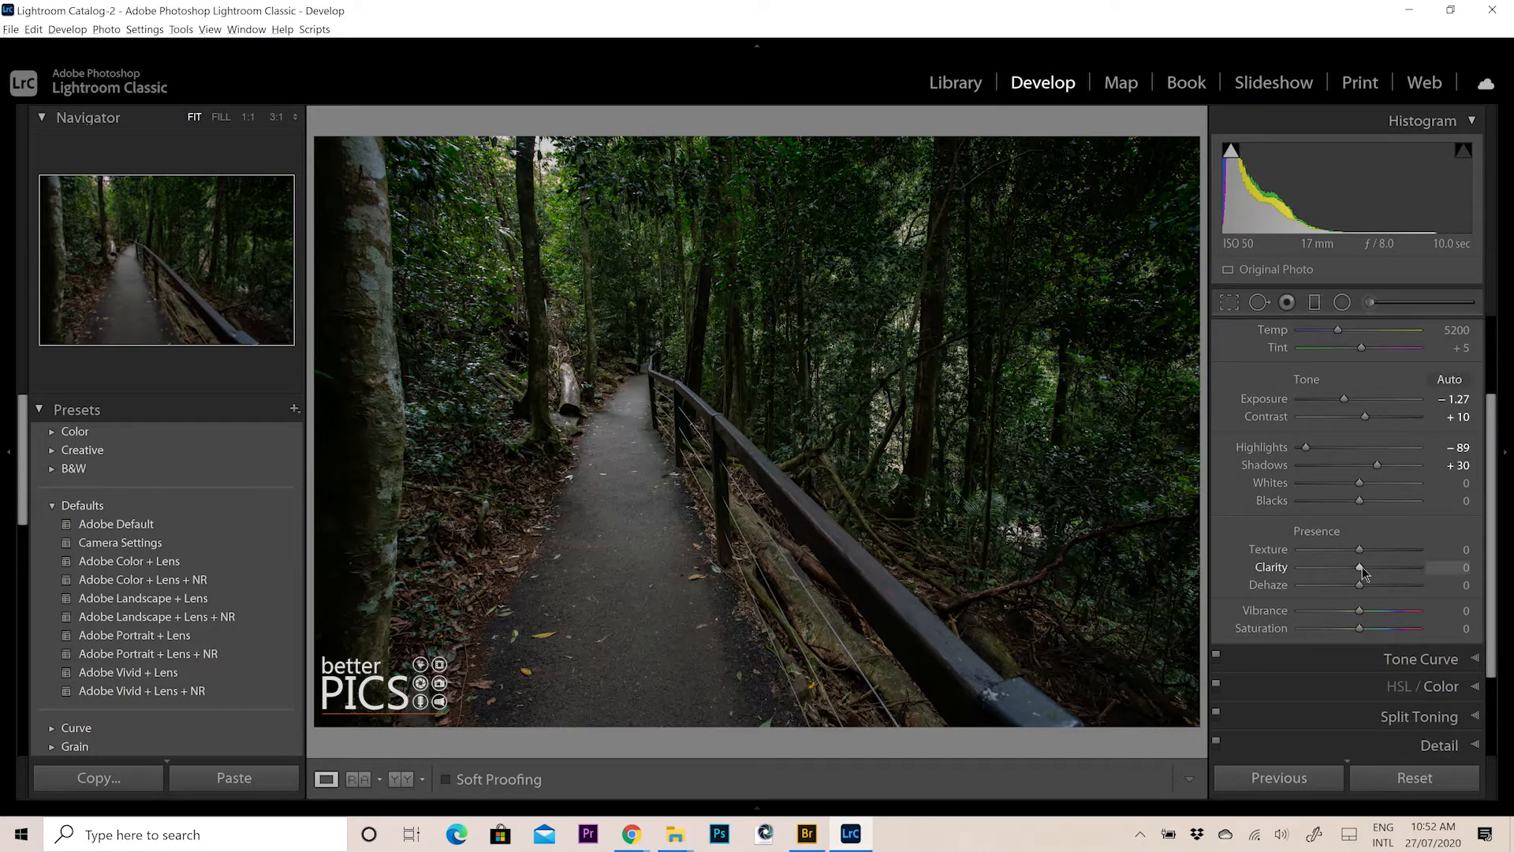
drag(1361, 567, 1364, 555)
scroll(1497, 495, down, 1)
Set the photo's Vibrance to +12 and its Saturation to +8.
drag(1497, 495, 1487, 531)
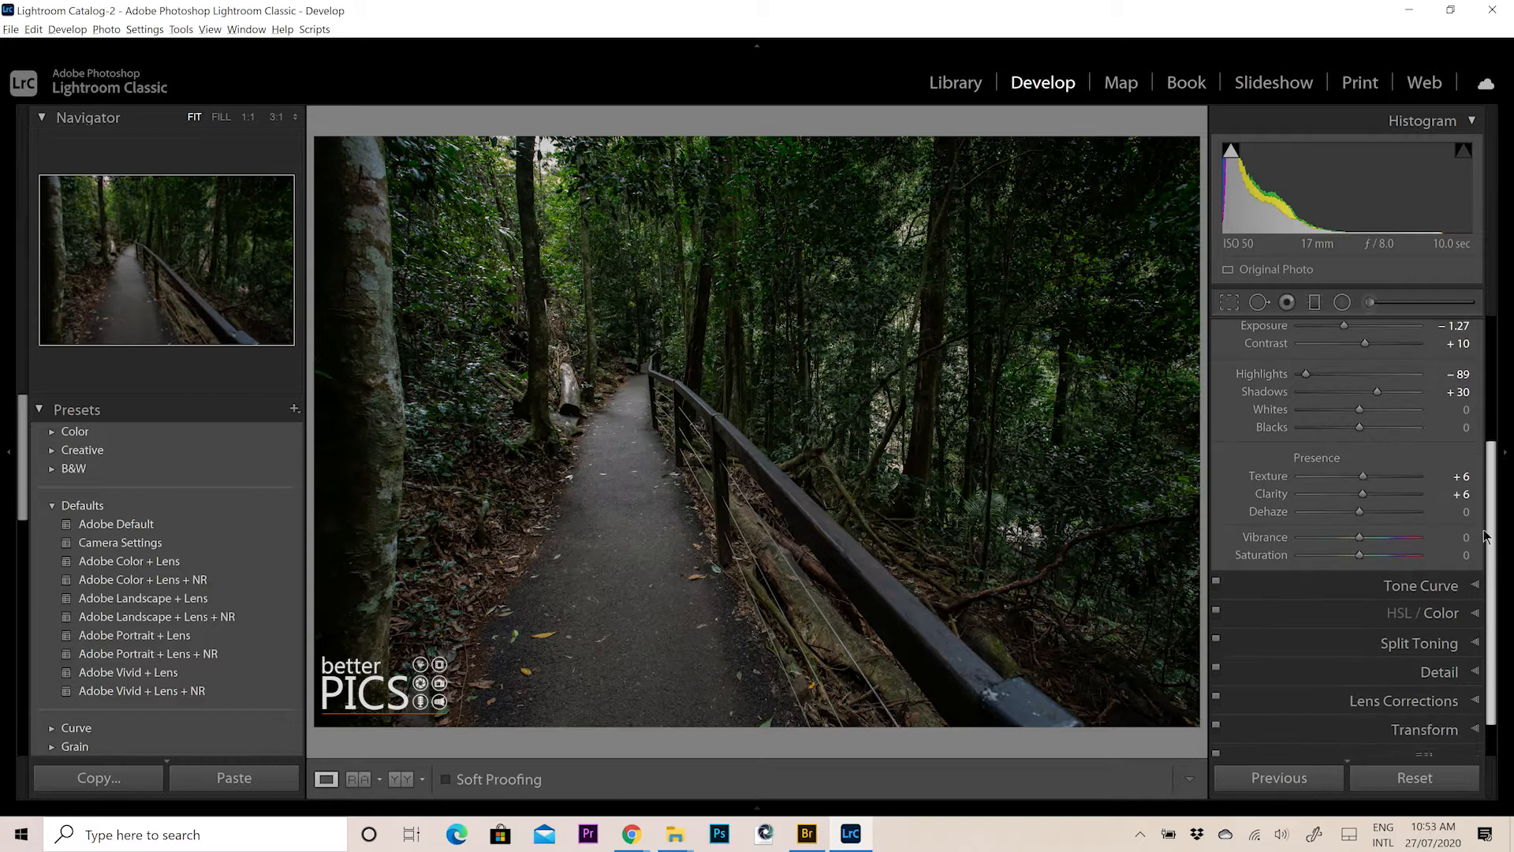
drag(1360, 537, 1368, 541)
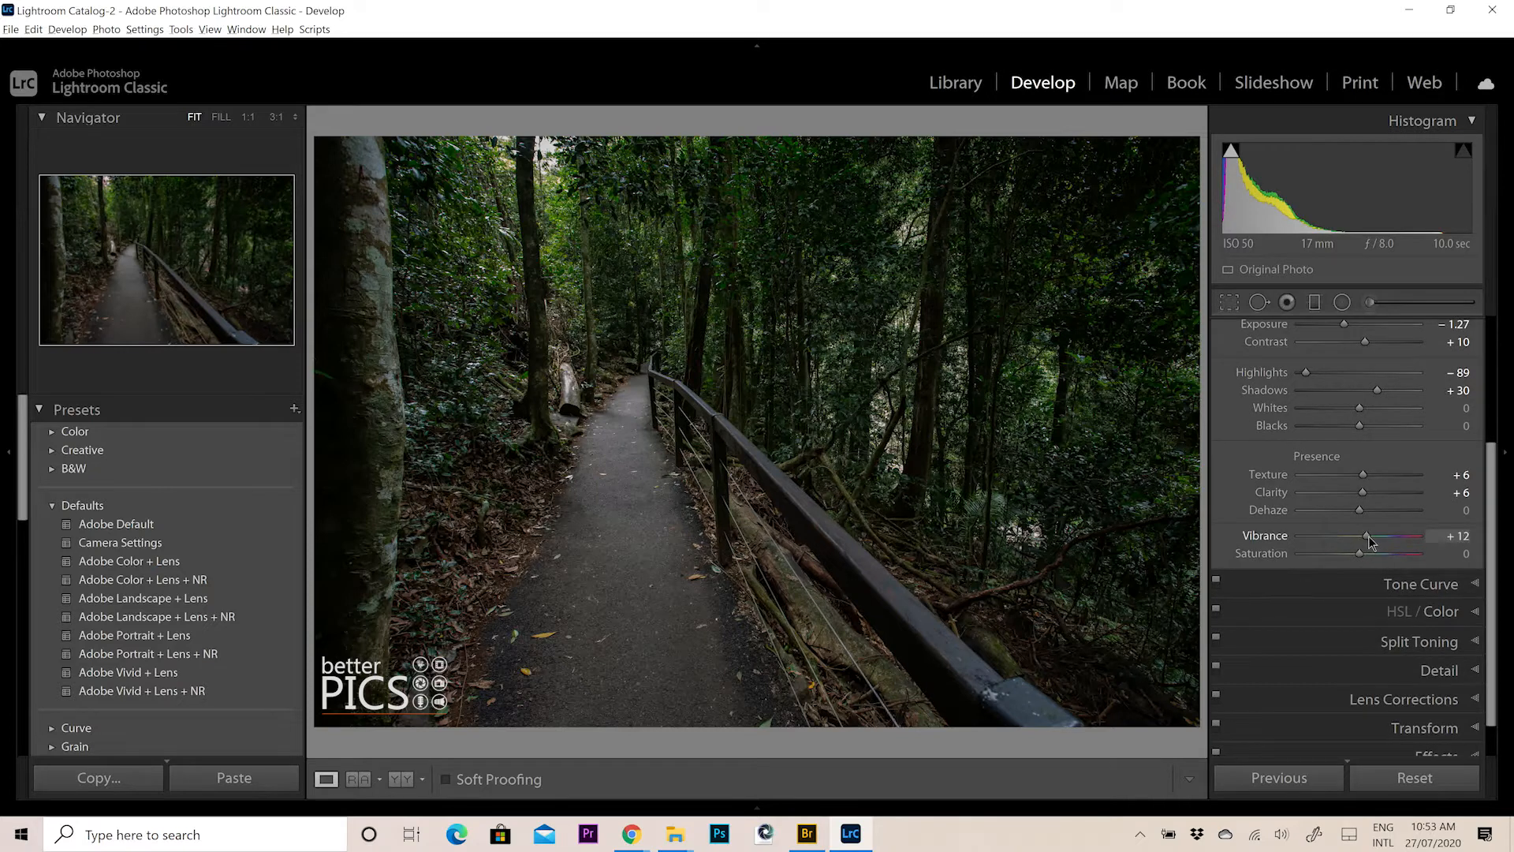
drag(1365, 555, 1369, 557)
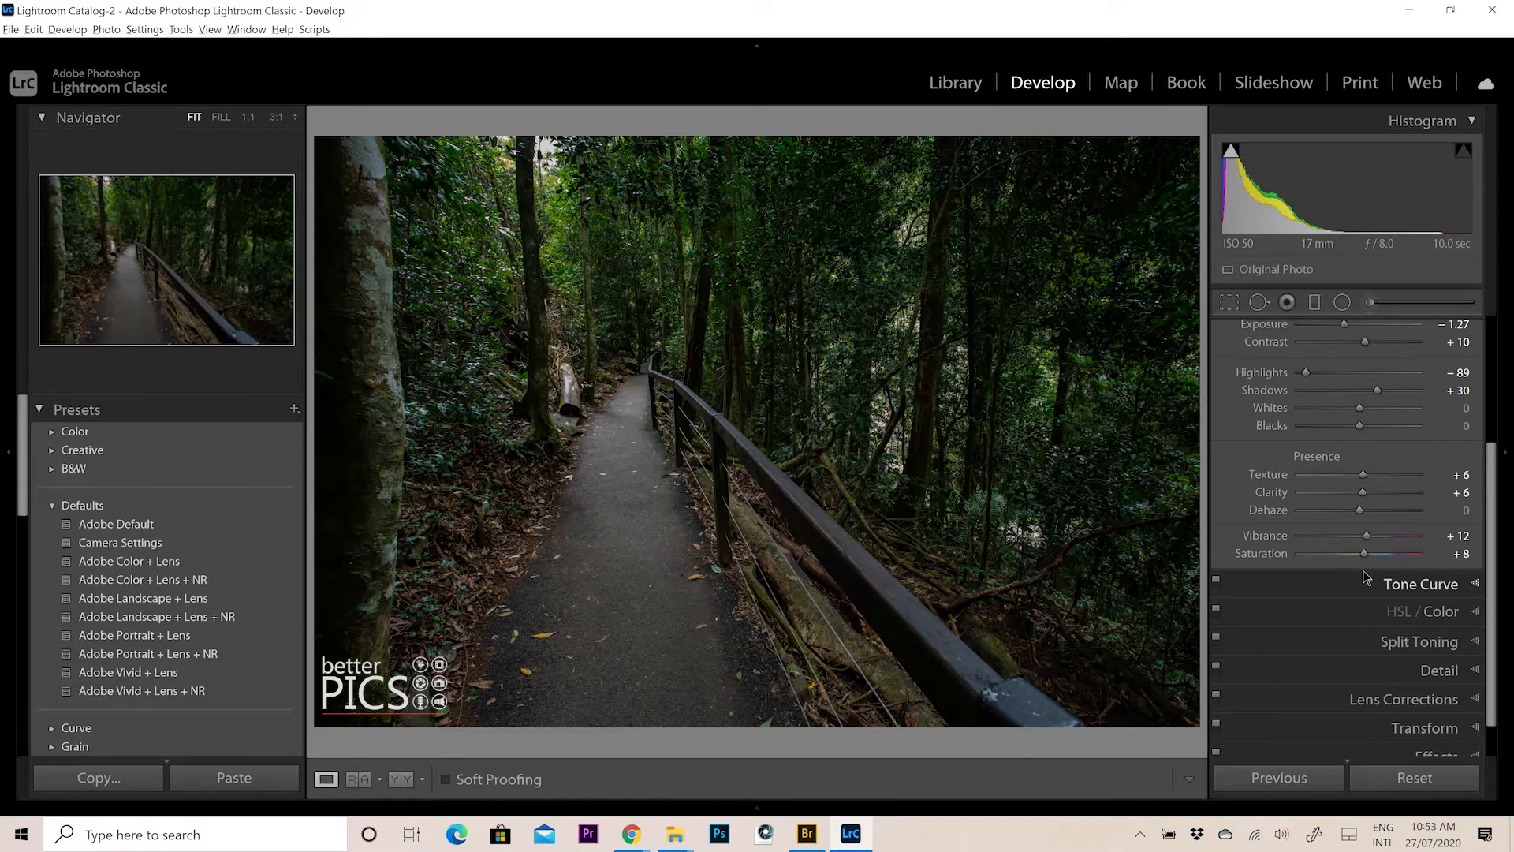
Darken the photo further by setting Exposure to -1.44.
drag(1492, 574, 1489, 604)
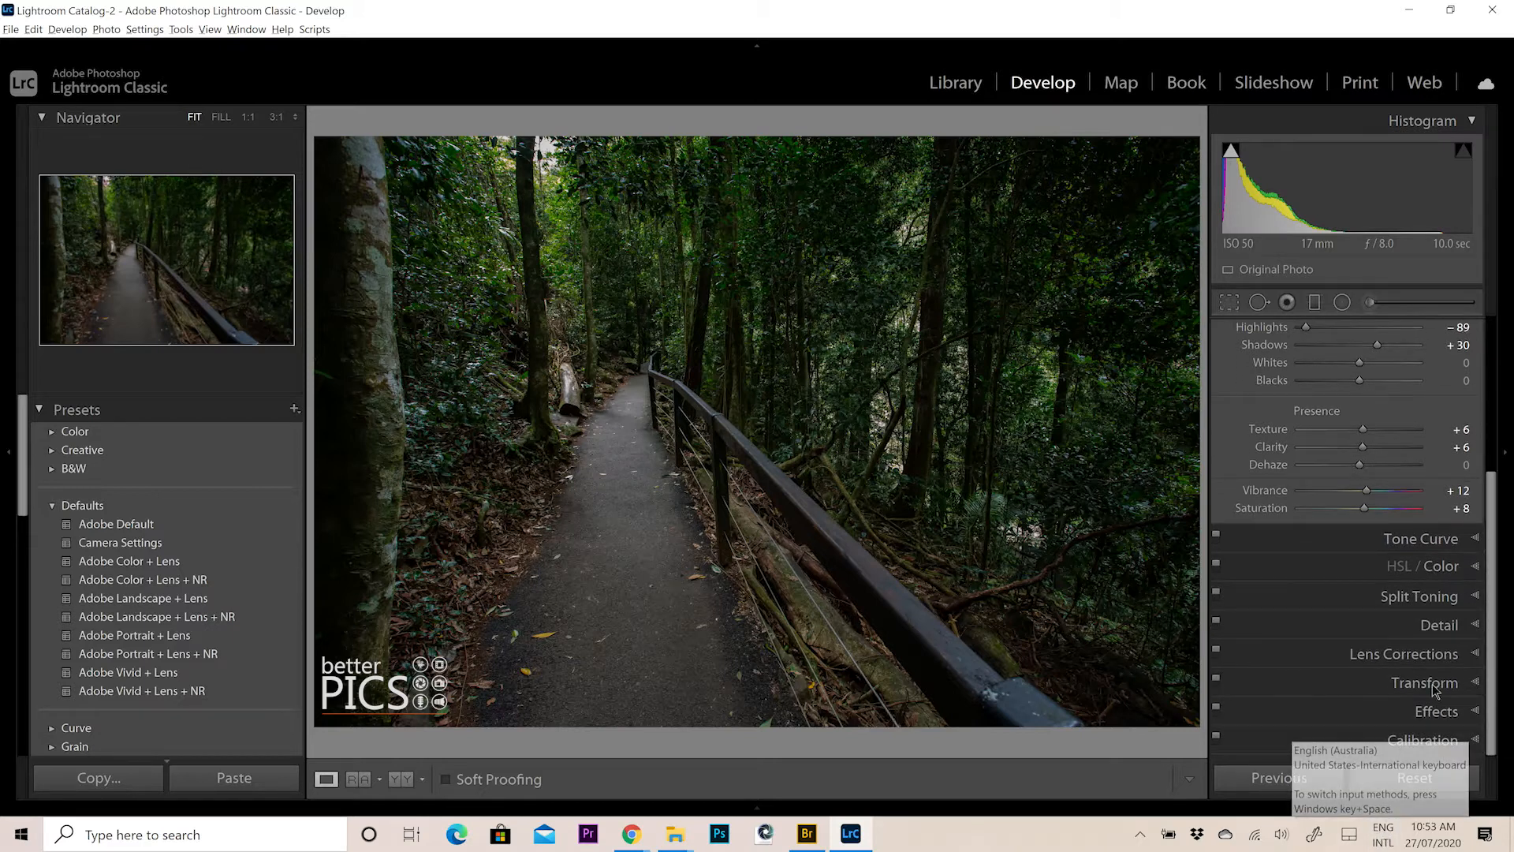
scroll(1463, 447, up, 3)
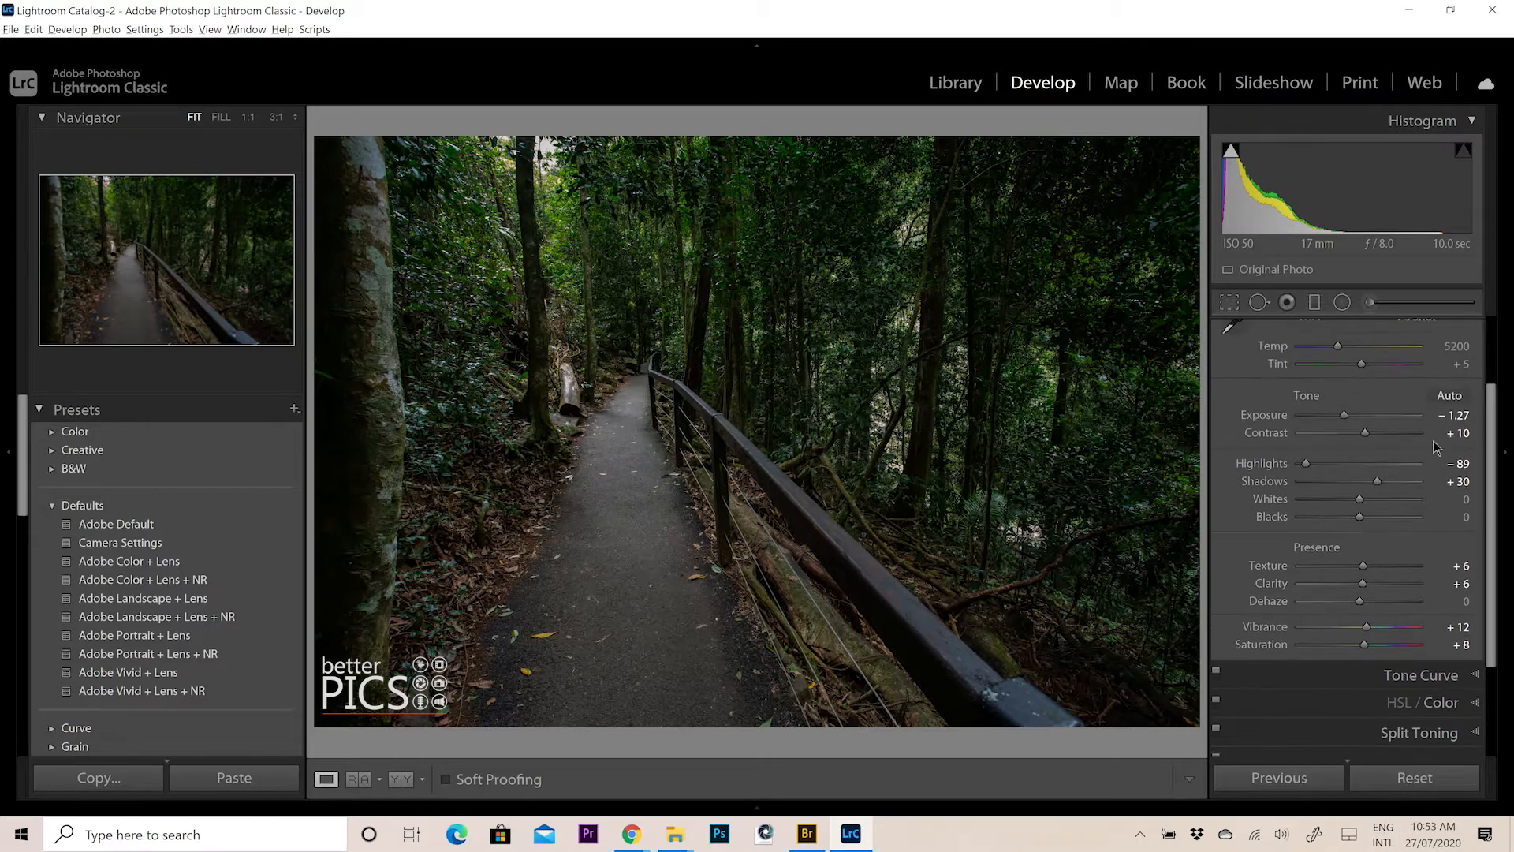
drag(1344, 416, 1343, 418)
Set the sharpening Amount to 76 while viewing the path and railing at 1:1.
drag(1489, 461, 1492, 564)
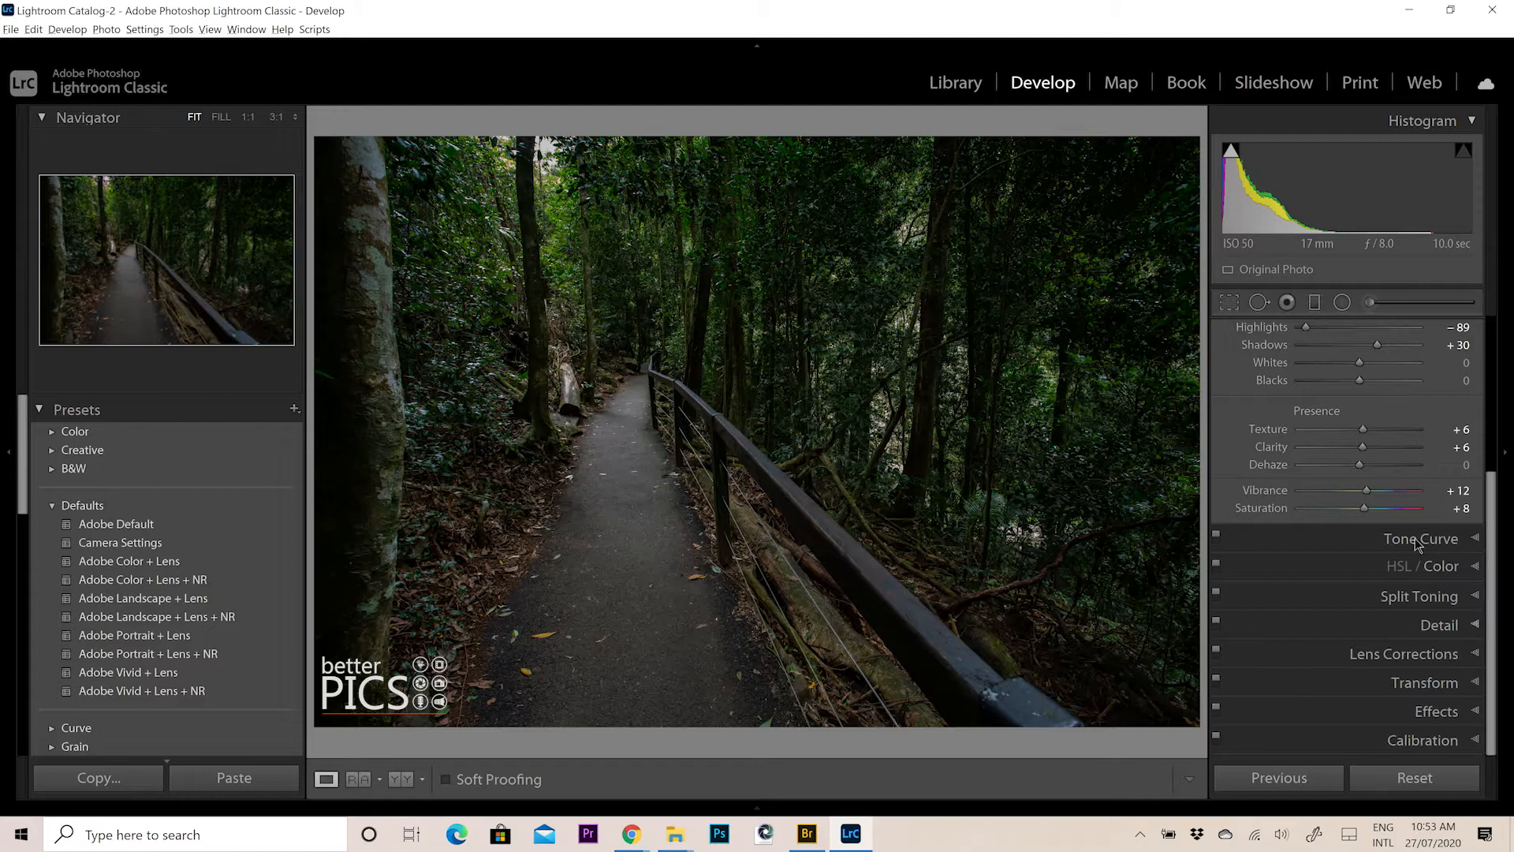
click(1413, 624)
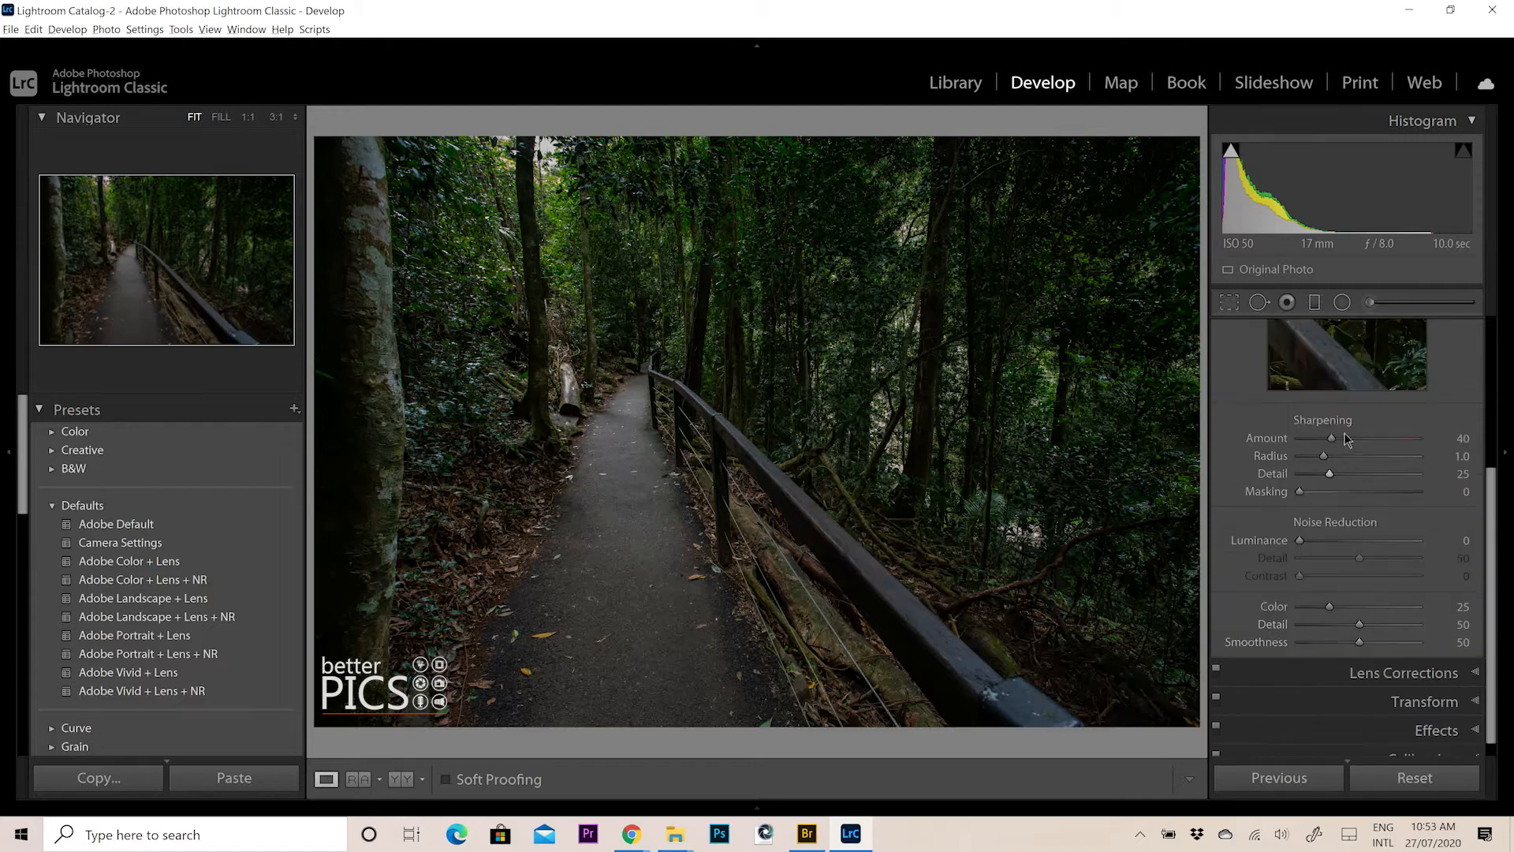
drag(1340, 352, 1164, 369)
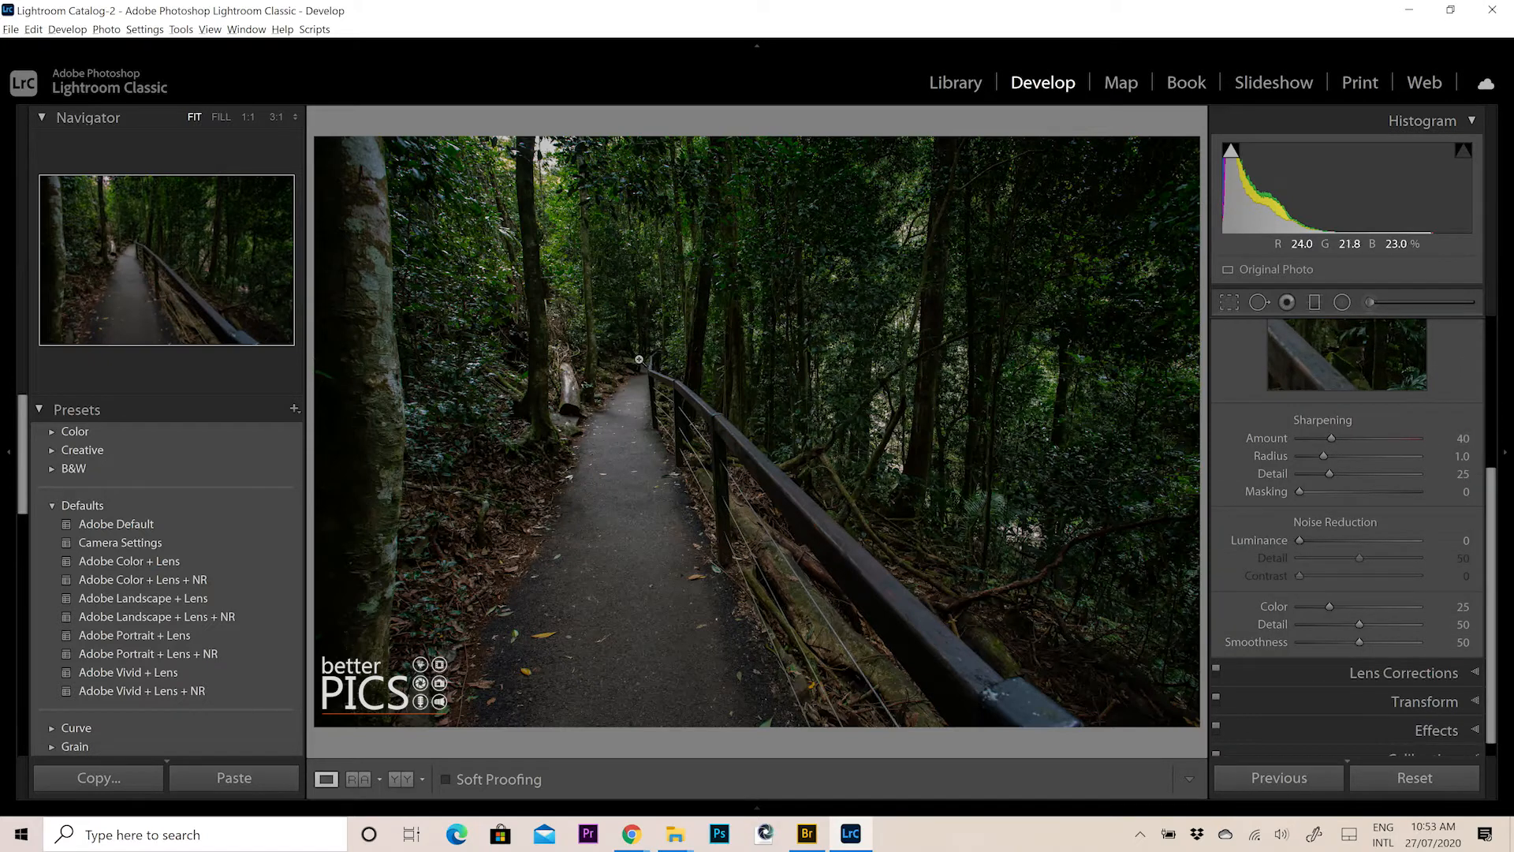
click(687, 444)
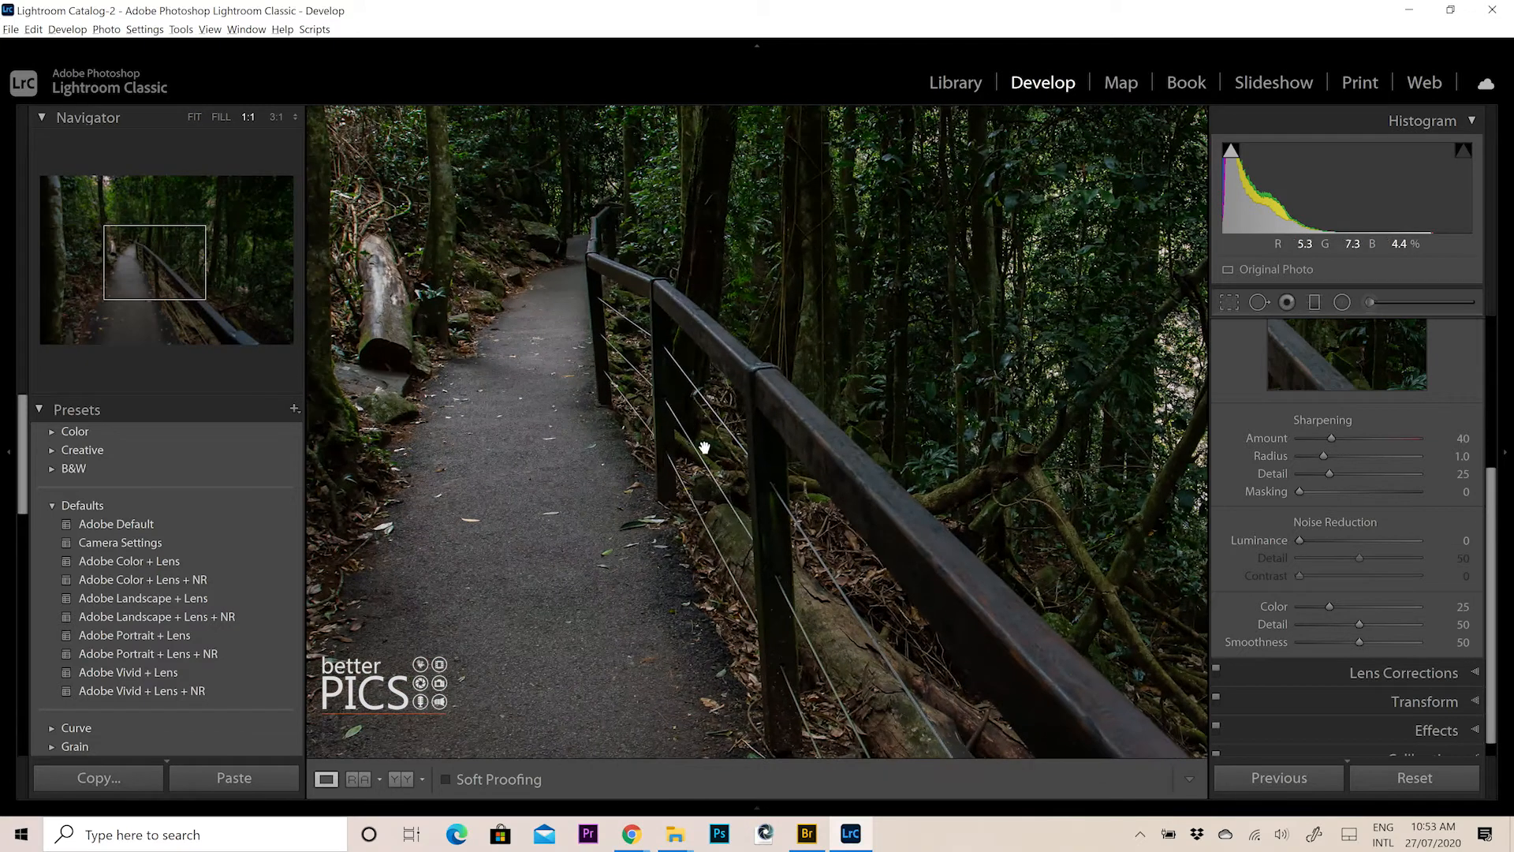
click(1353, 444)
drag(1358, 439, 1361, 438)
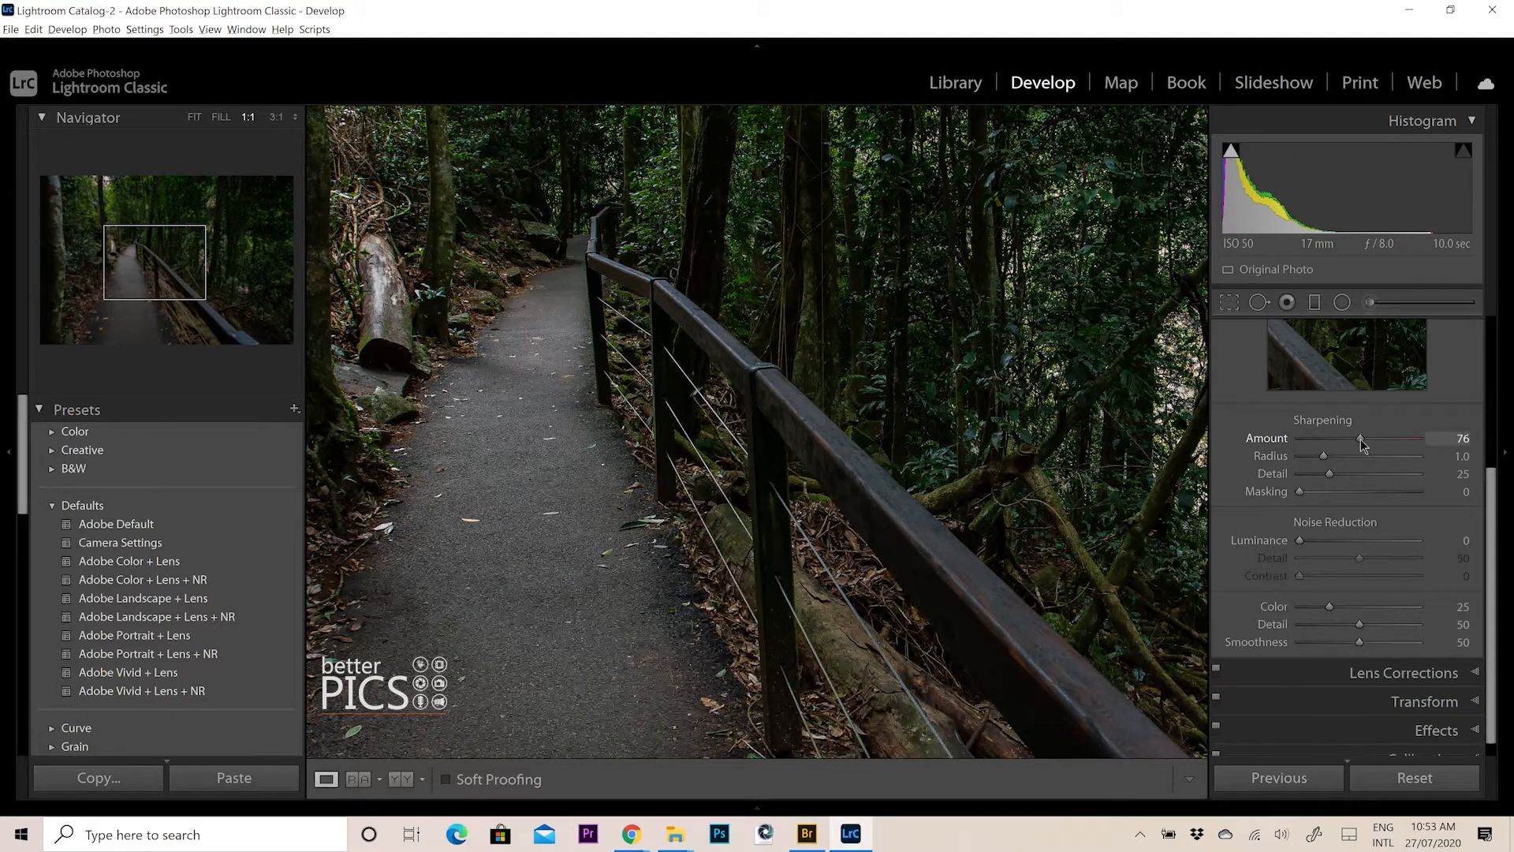
Set sharpening Masking to 93 and Luminance noise reduction to 6, and return to the full-photo view.
alt+click(1376, 490)
drag(1376, 489, 1410, 494)
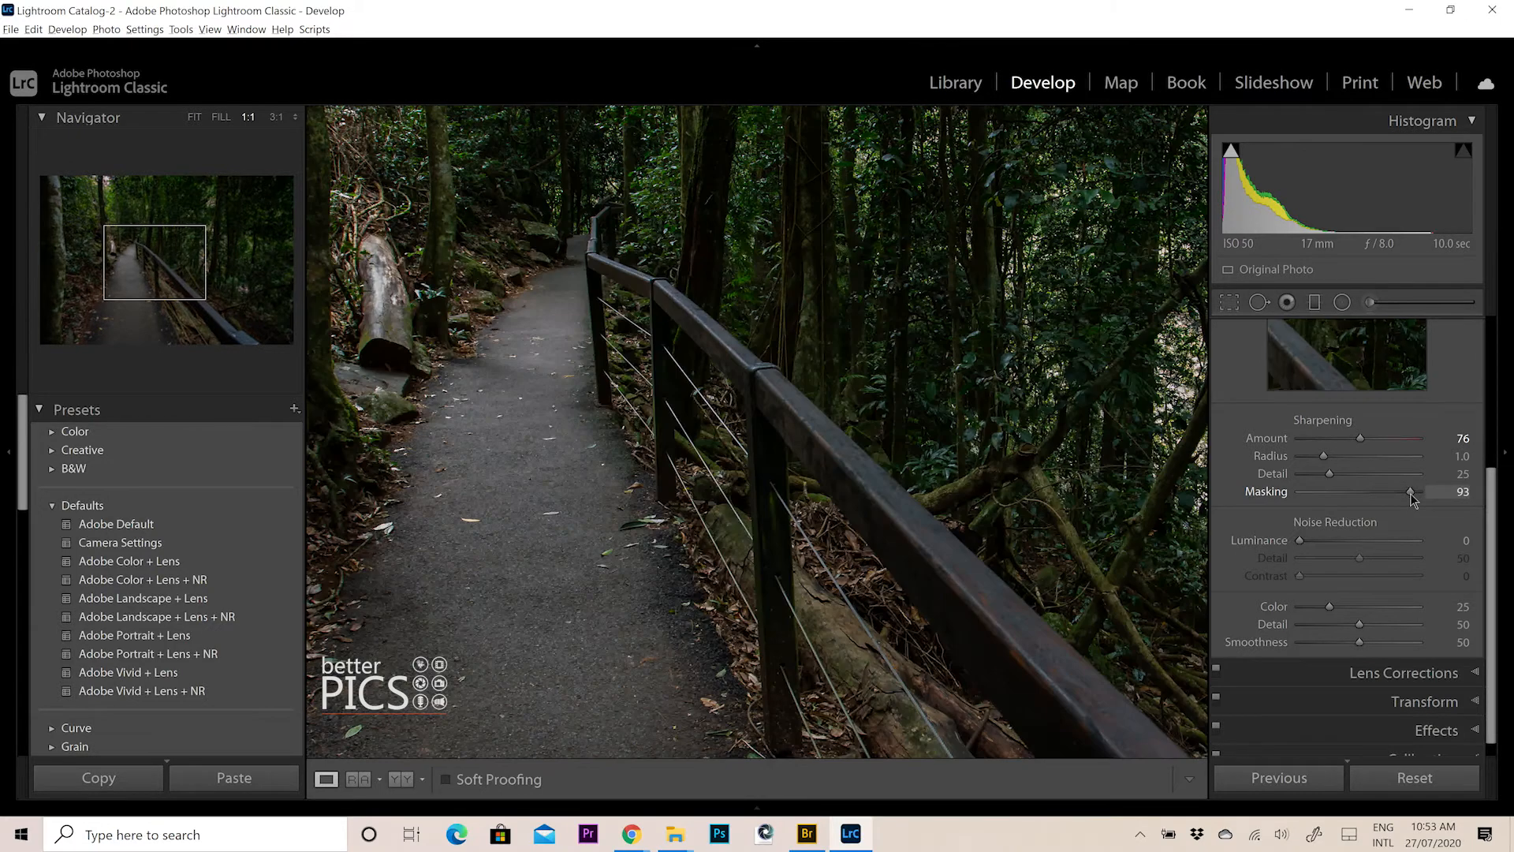
alt+click(1410, 493)
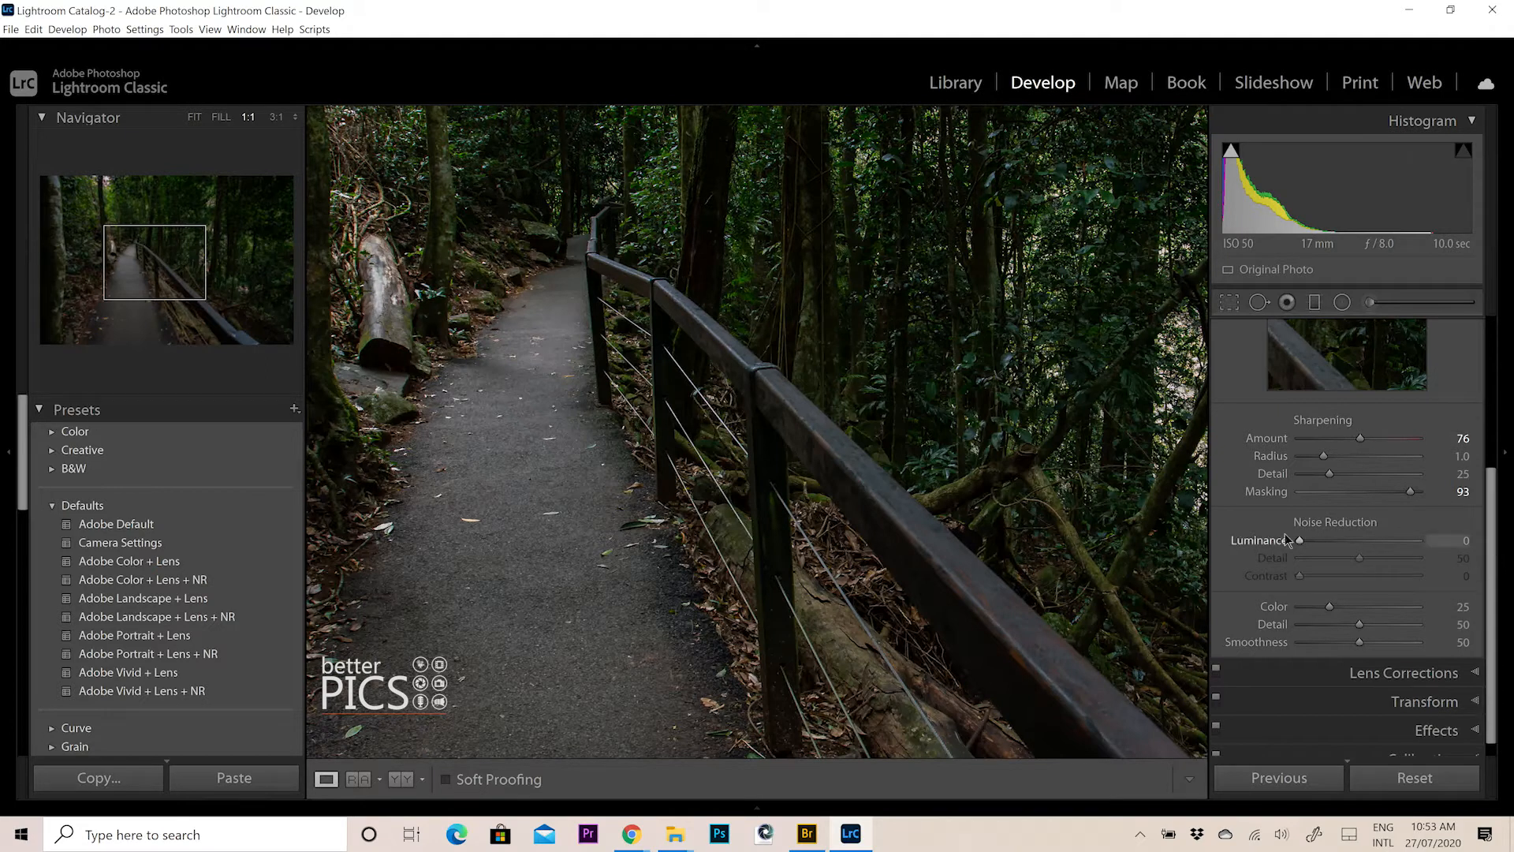
drag(1302, 544, 1307, 545)
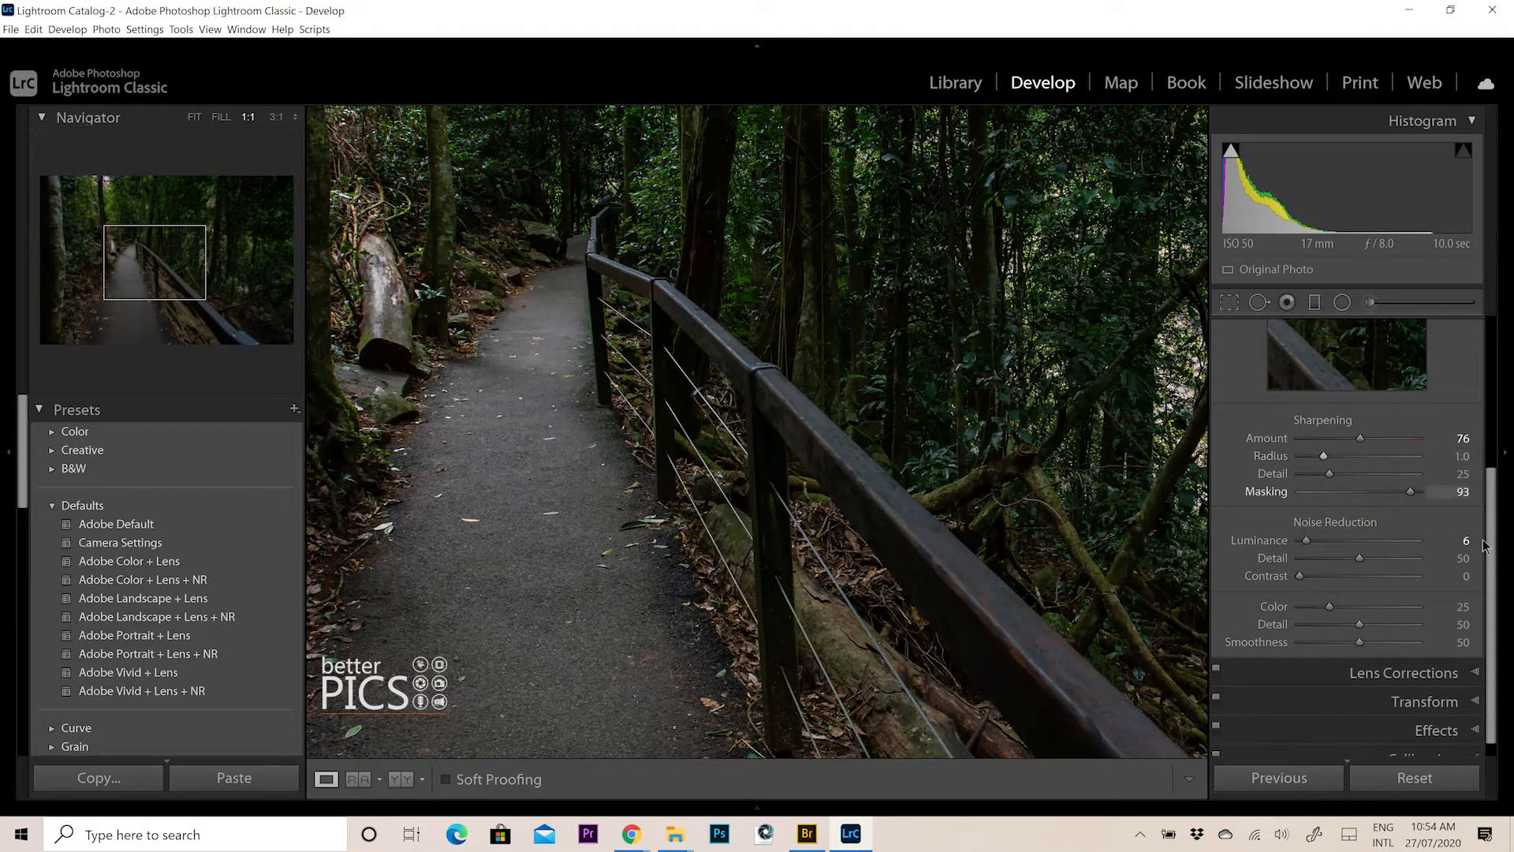
scroll(1498, 536, down, 1)
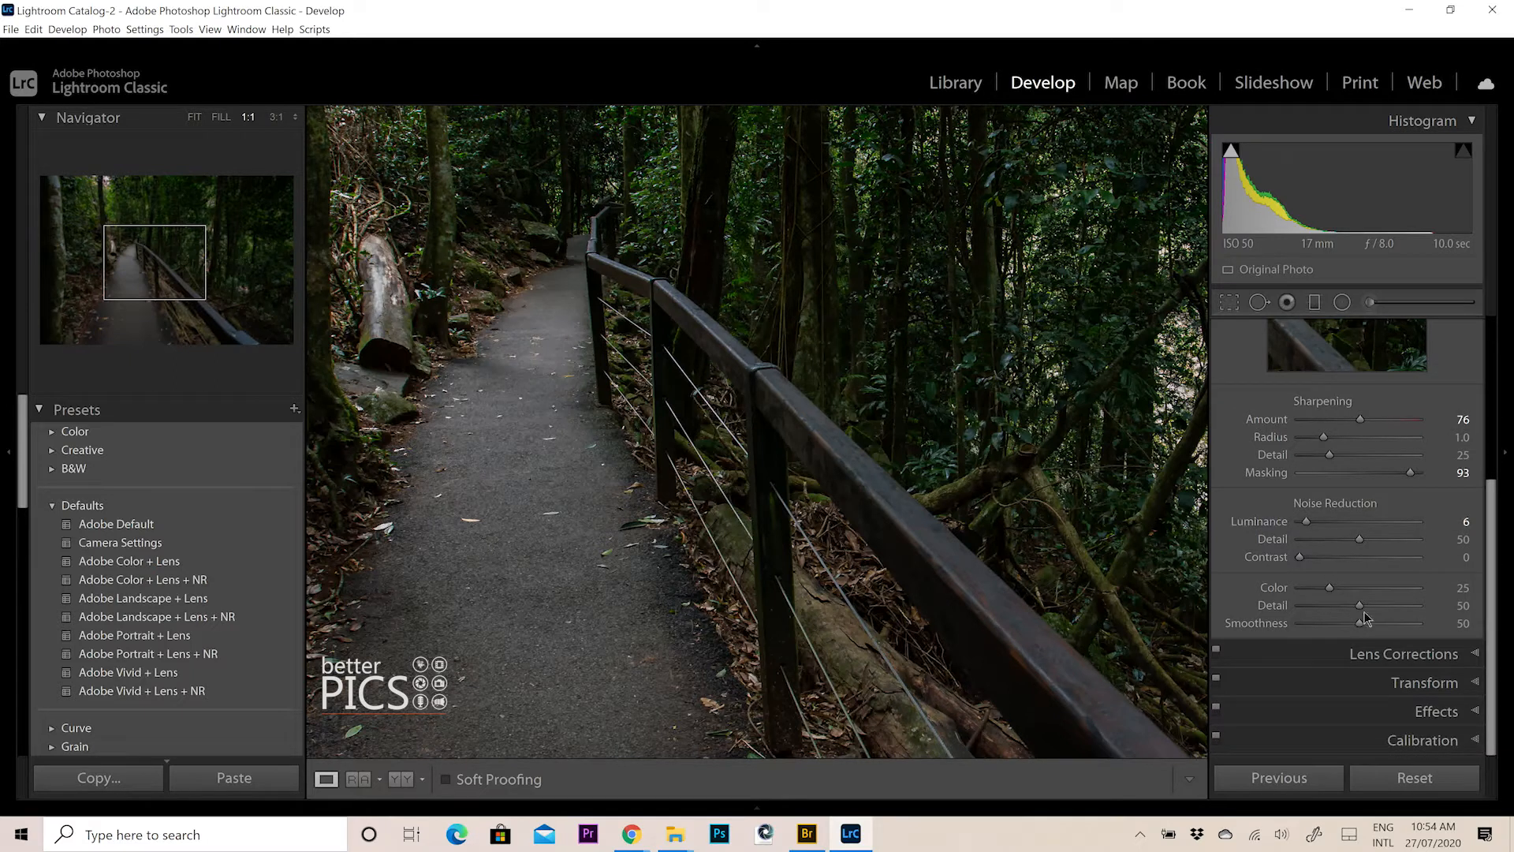
click(991, 433)
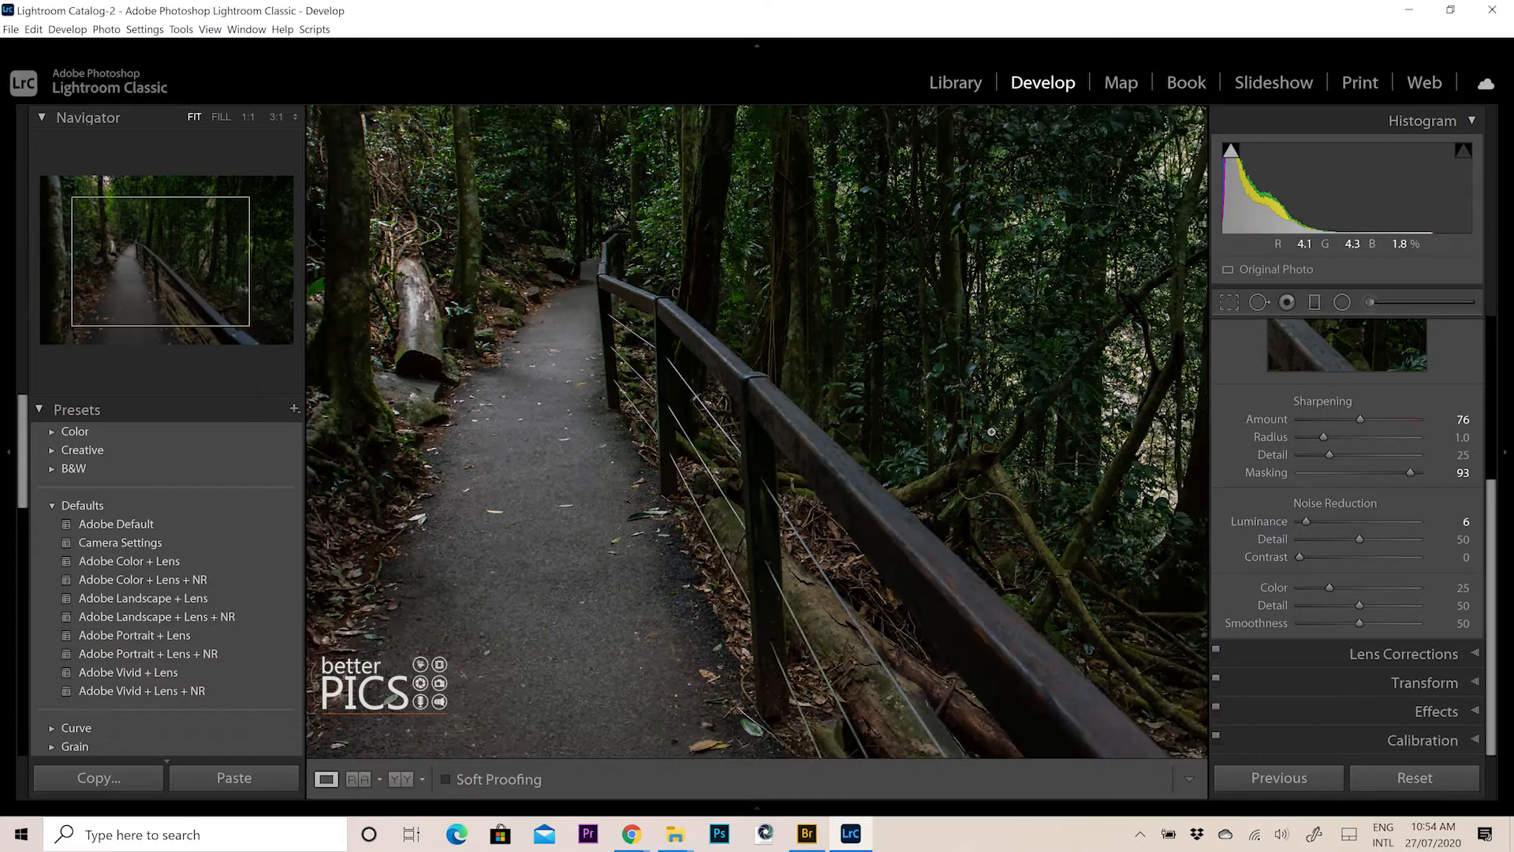
Lower the Blue Primary saturation moderately in the camera Calibration settings.
click(1416, 740)
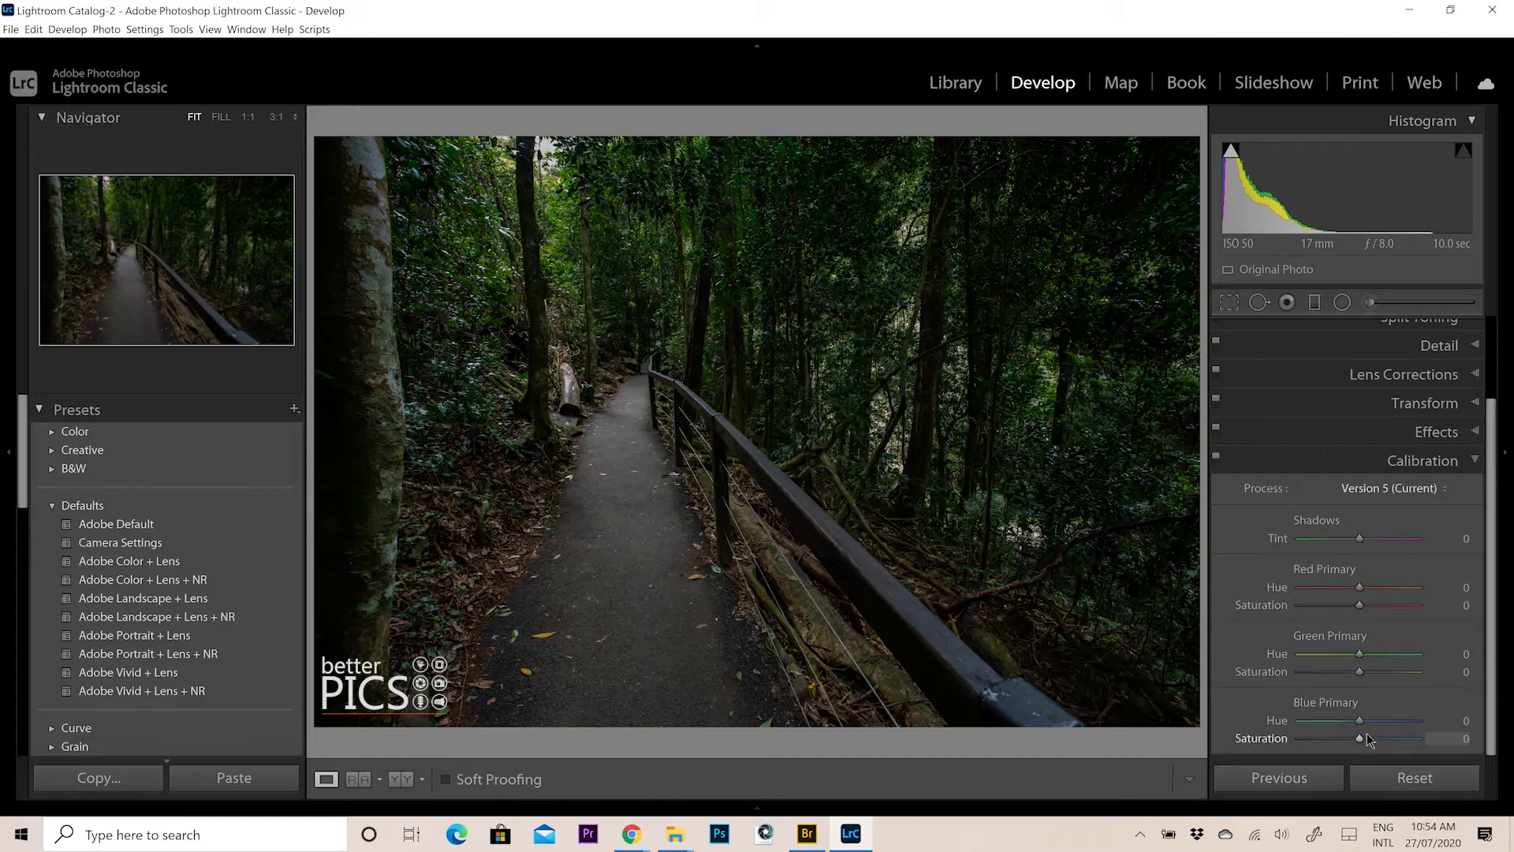
drag(1351, 739, 1343, 739)
drag(1491, 546, 1491, 467)
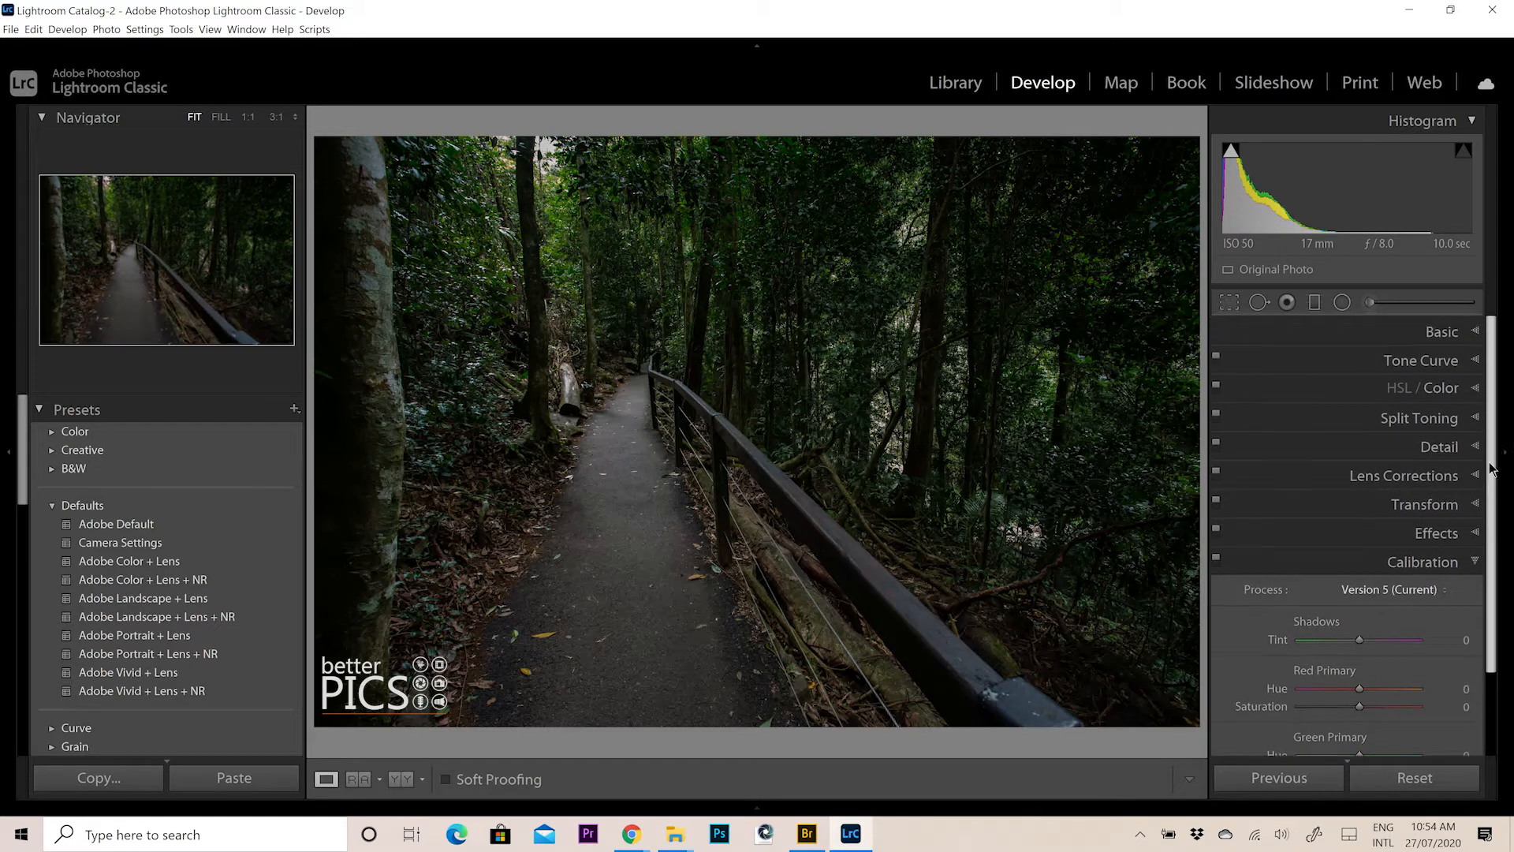
click(1477, 565)
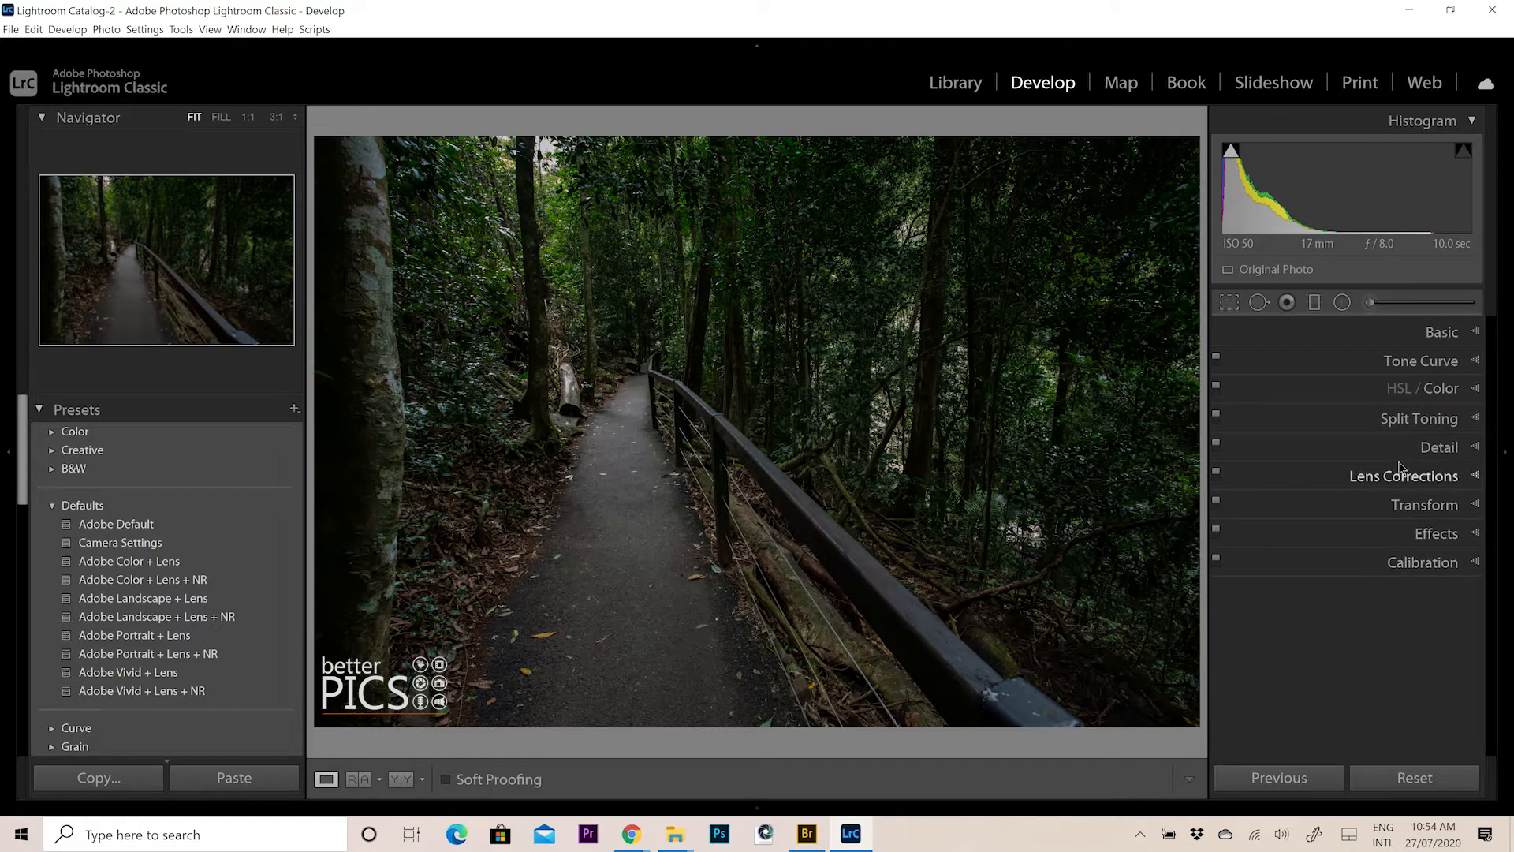
Tint the split-toning highlights a warm orange with a hue of about 36.
click(1408, 420)
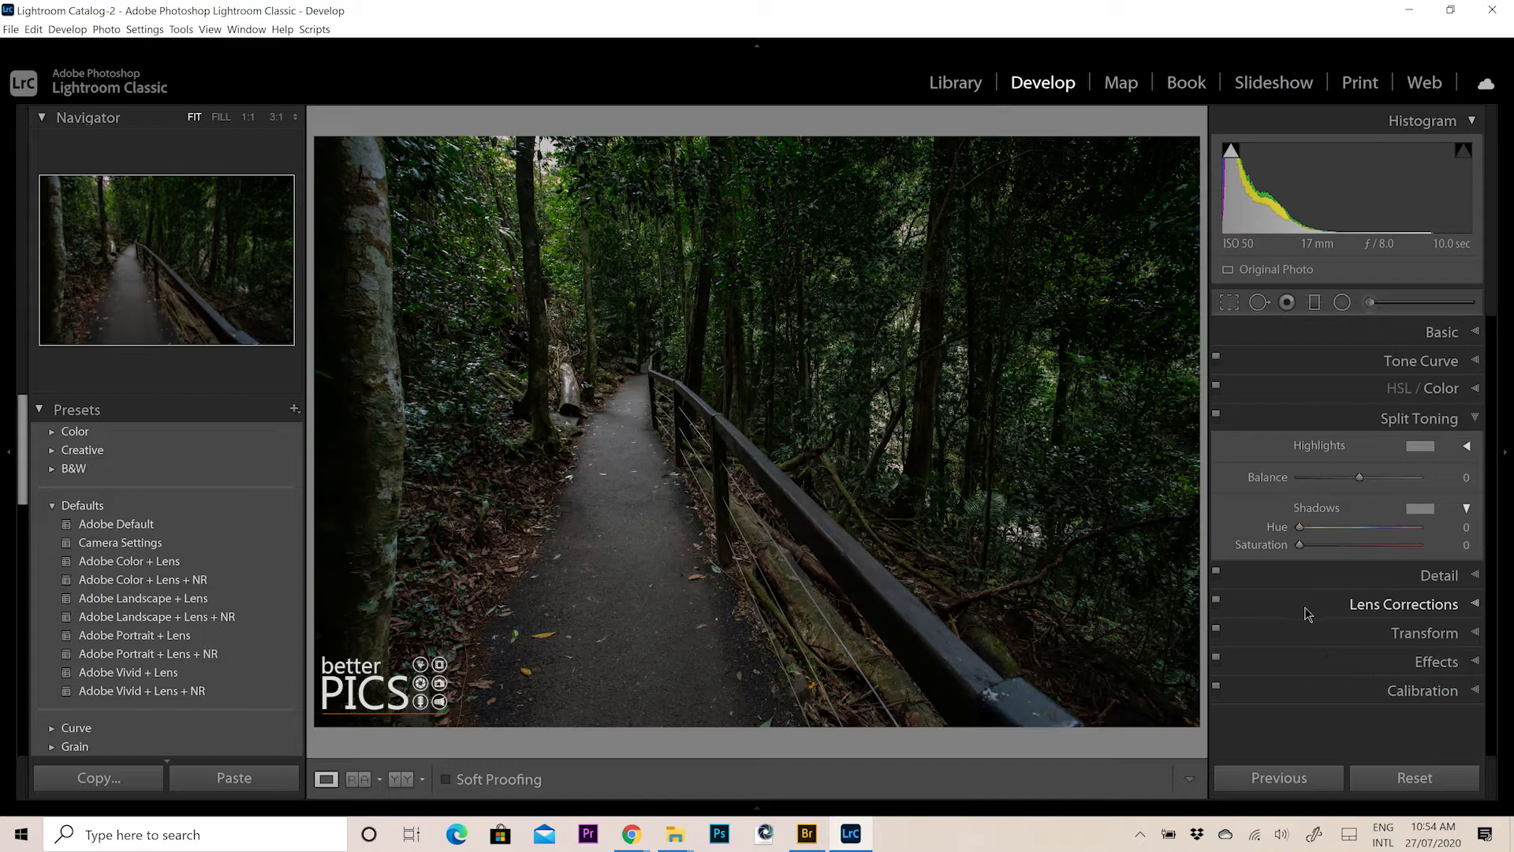
click(1421, 447)
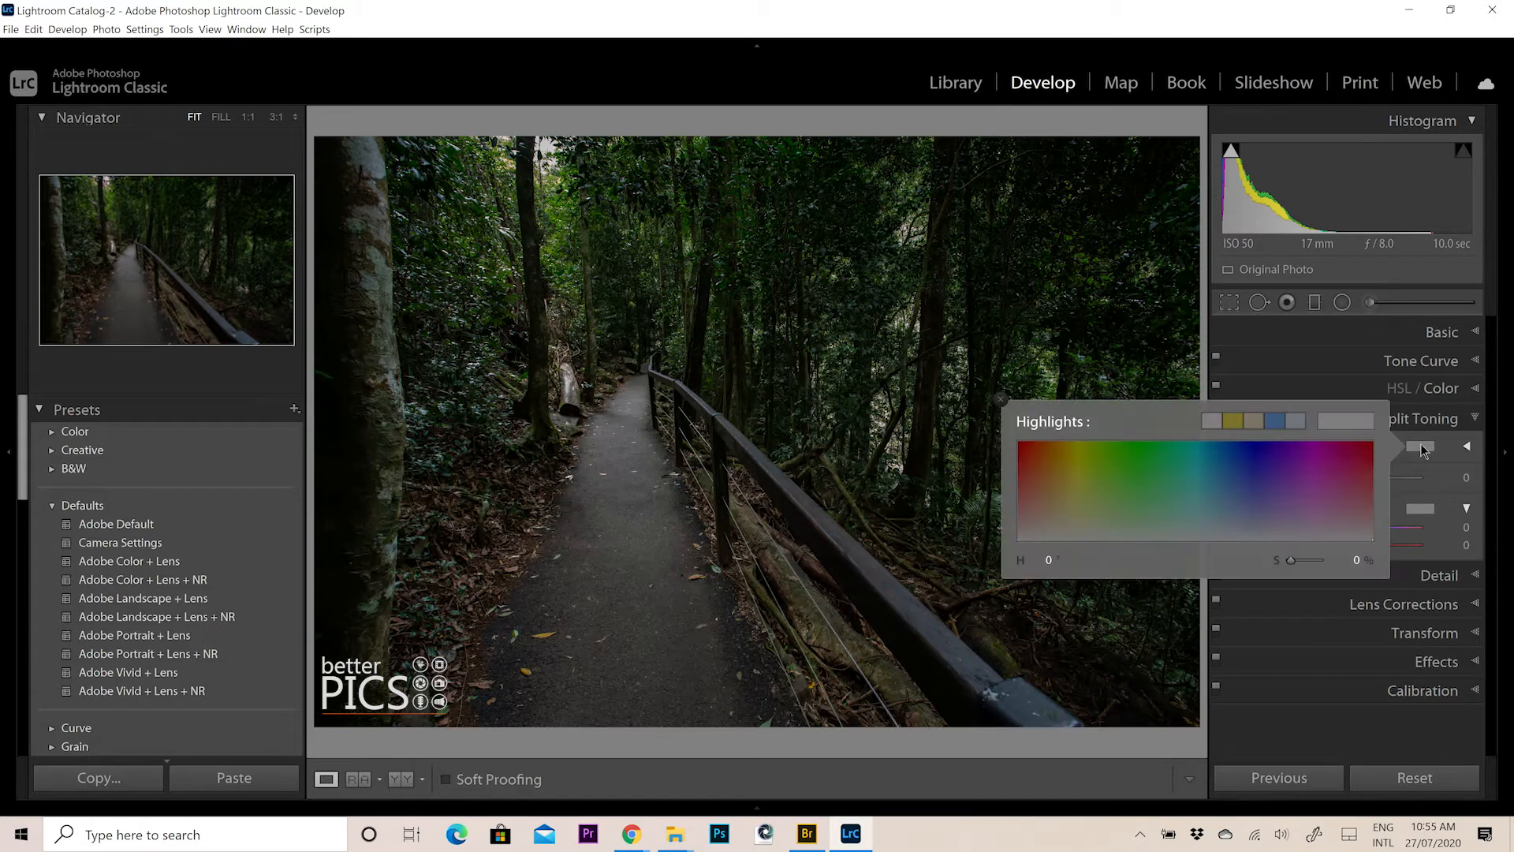
click(1055, 471)
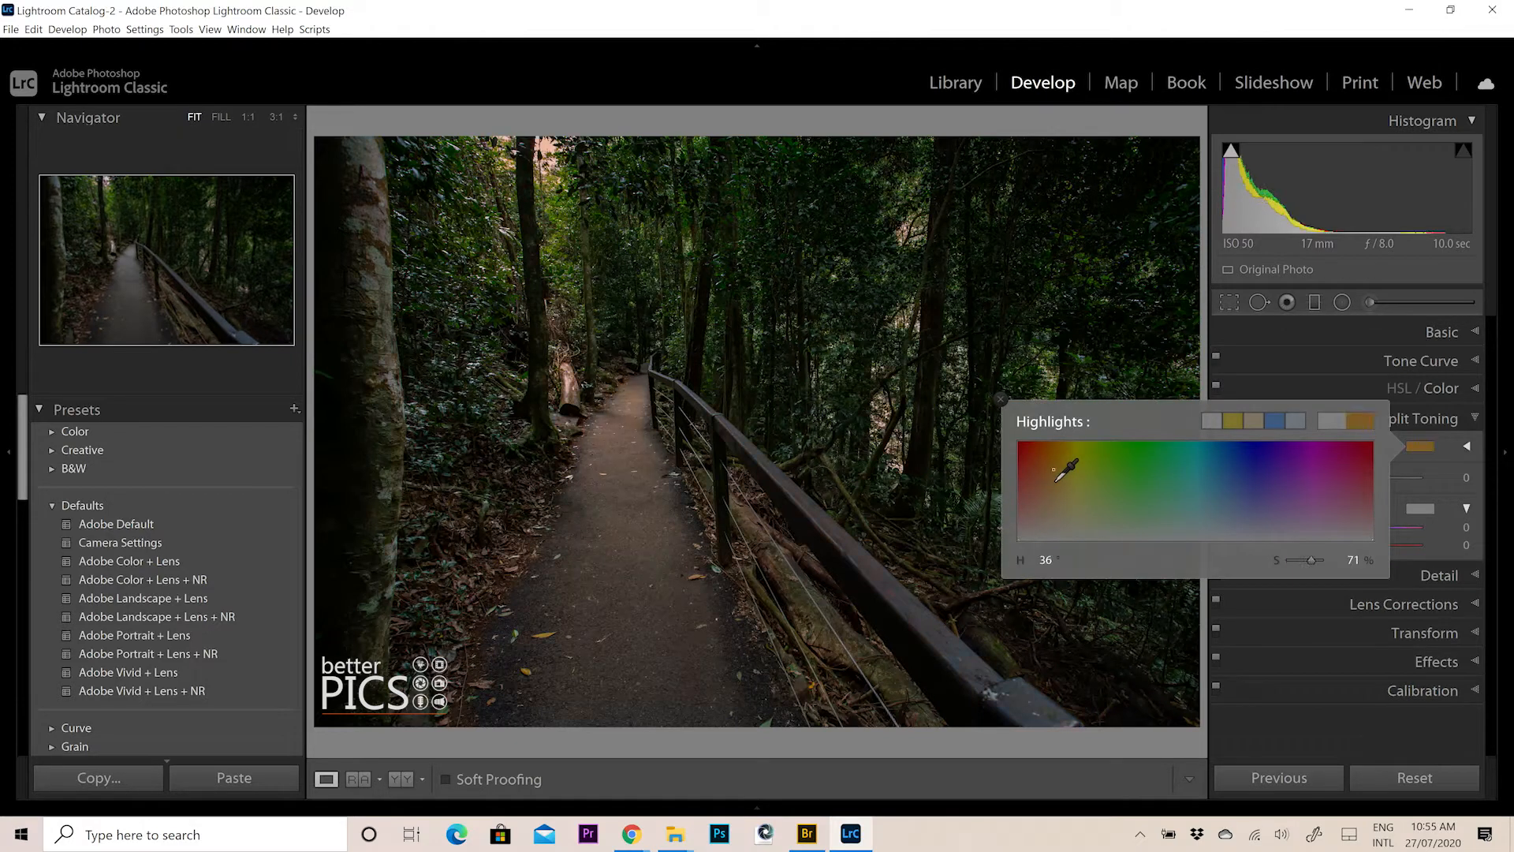
drag(1055, 470, 1056, 480)
click(1424, 448)
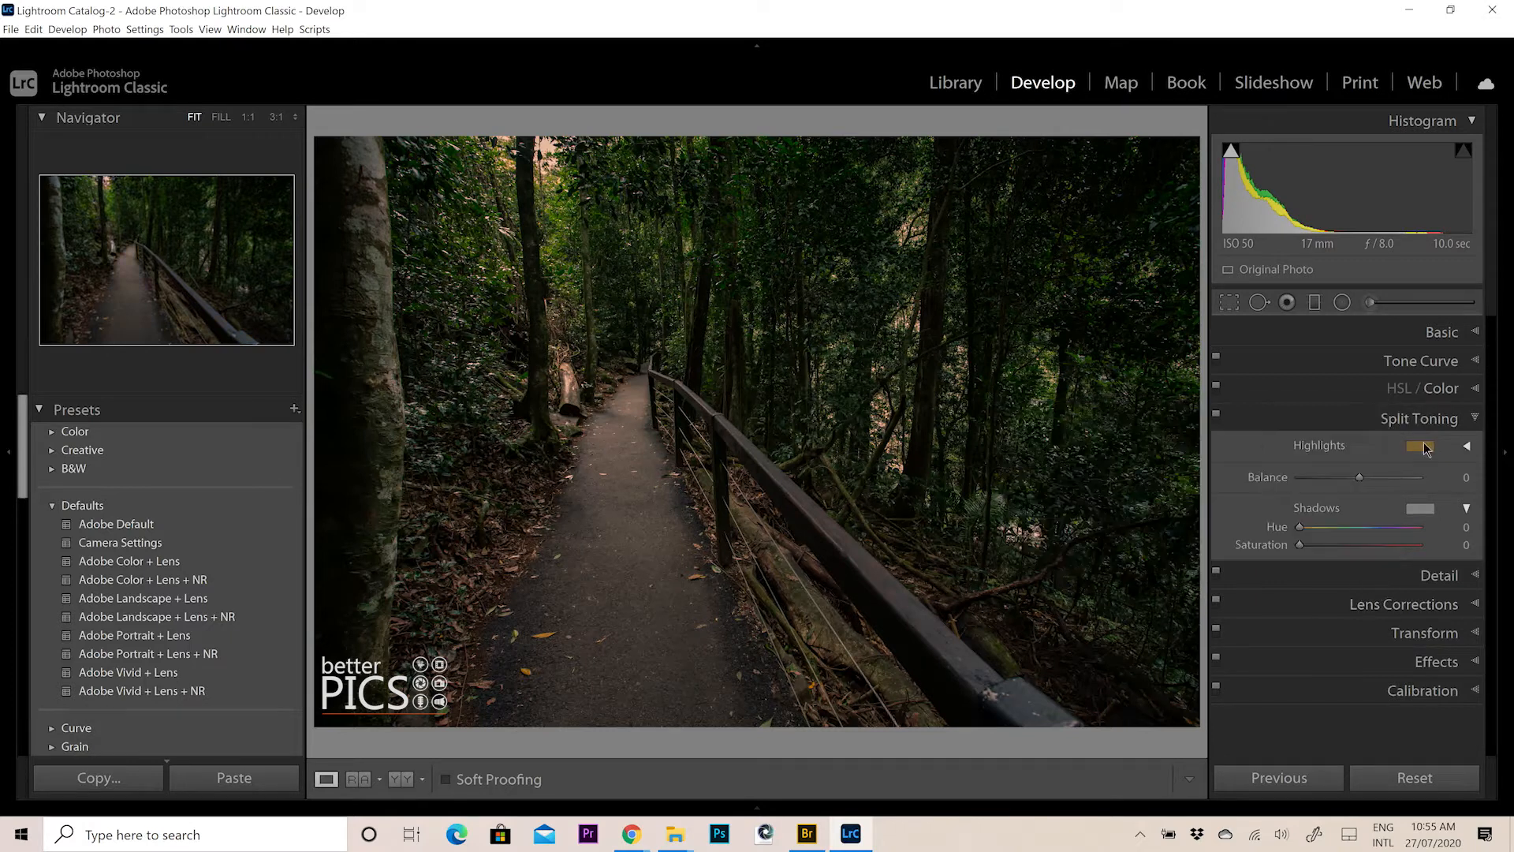
Set the split-toning Balance to -50 and tint the shadows blue with Hue 225 and Saturation 8.
mouse_move(1330, 479)
mouse_down()
mouse_move(1309, 481)
mouse_move(1337, 485)
mouse_up()
mouse_move(1302, 530)
mouse_down()
mouse_move(1379, 534)
mouse_move(1308, 541)
mouse_up()
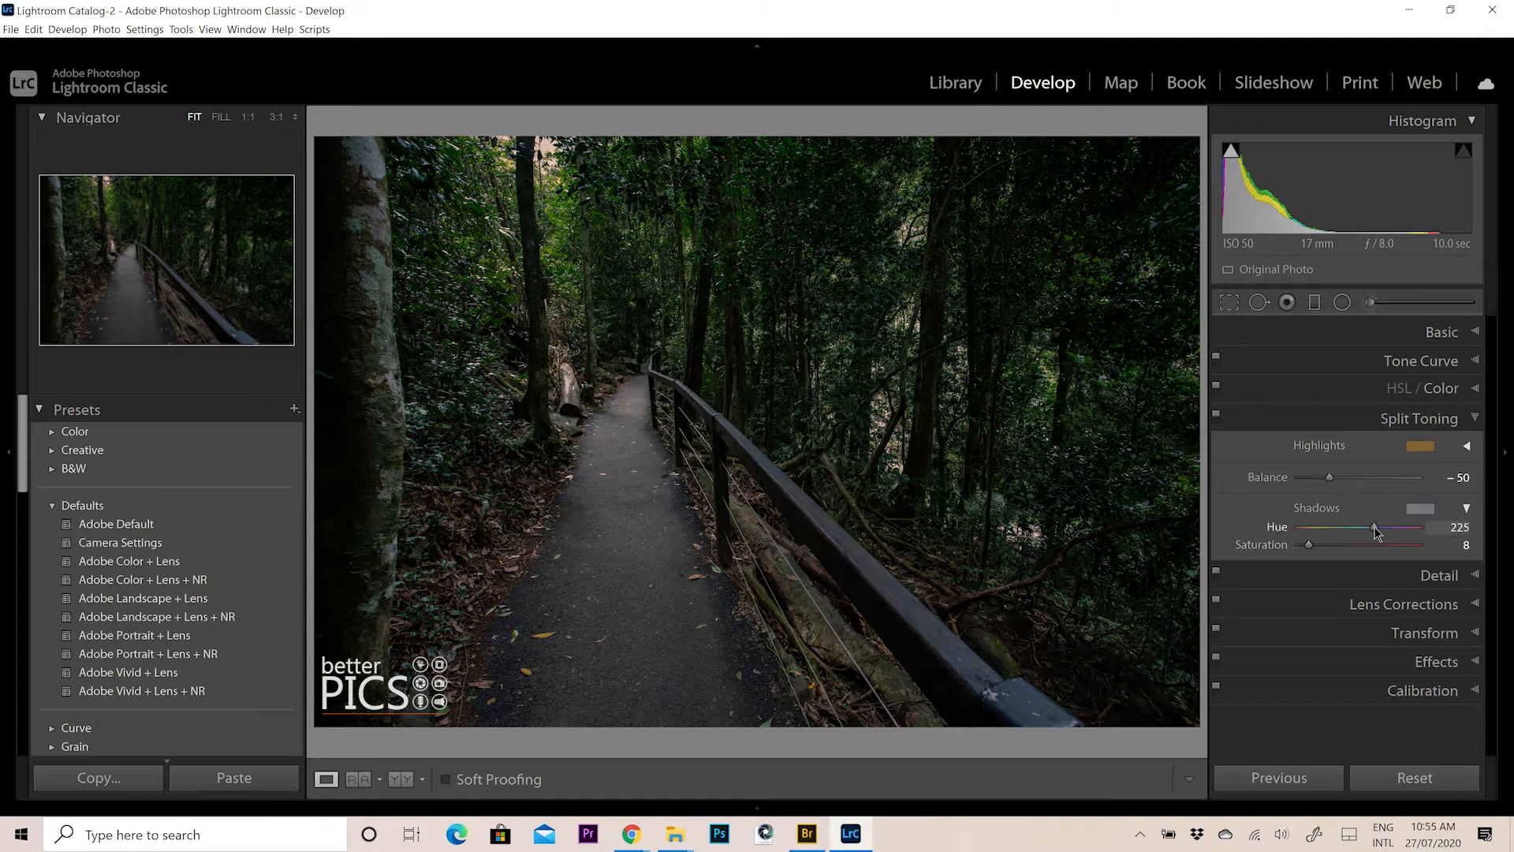
Warm the white balance to a temperature of 5498 and inspect the dark trees beyond the railing at 1:1.
click(1448, 332)
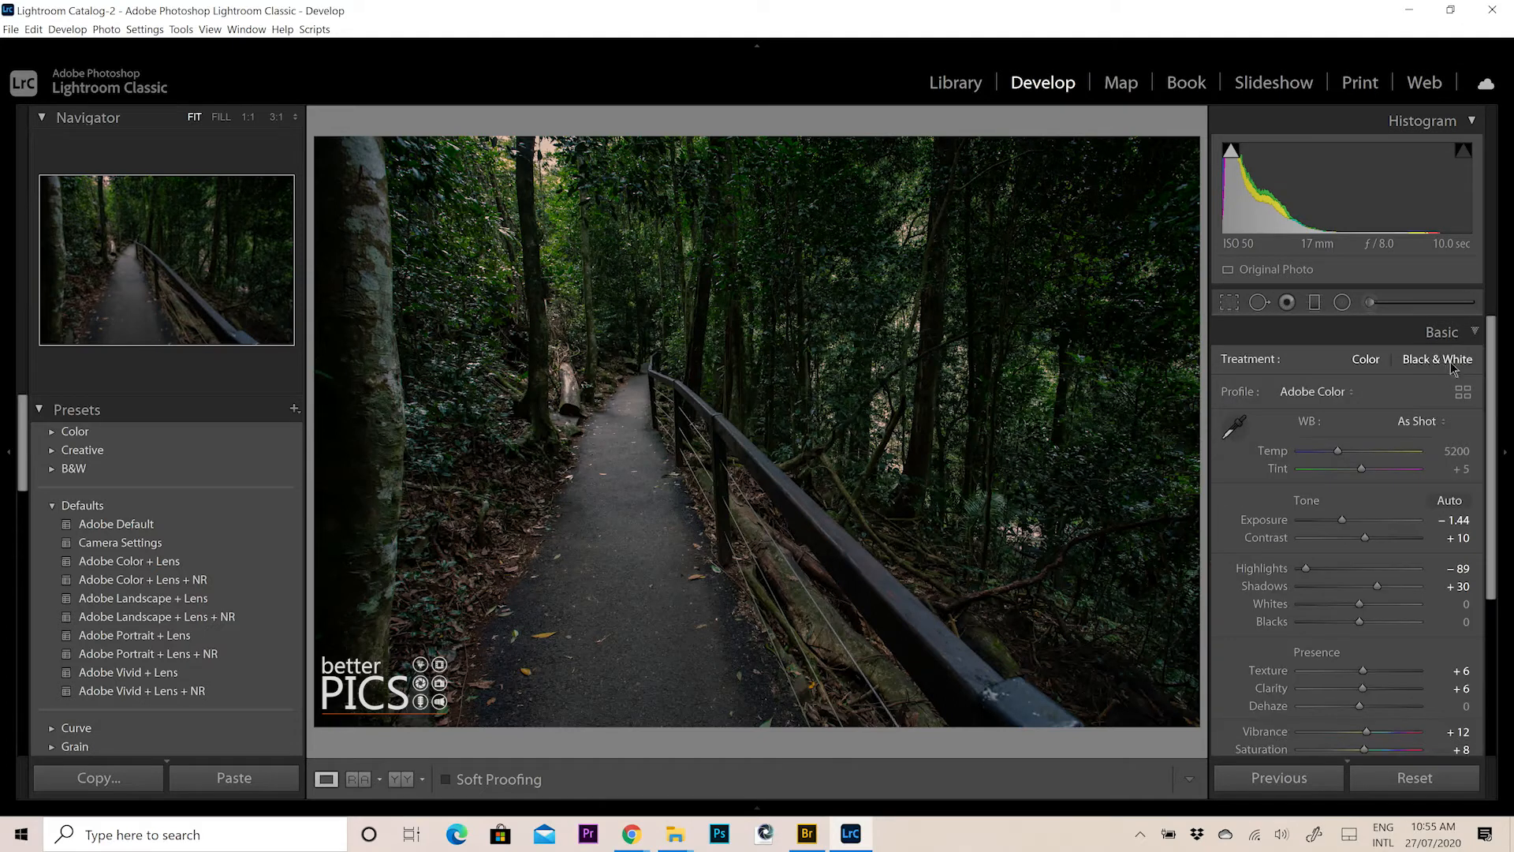
drag(1340, 451, 1342, 451)
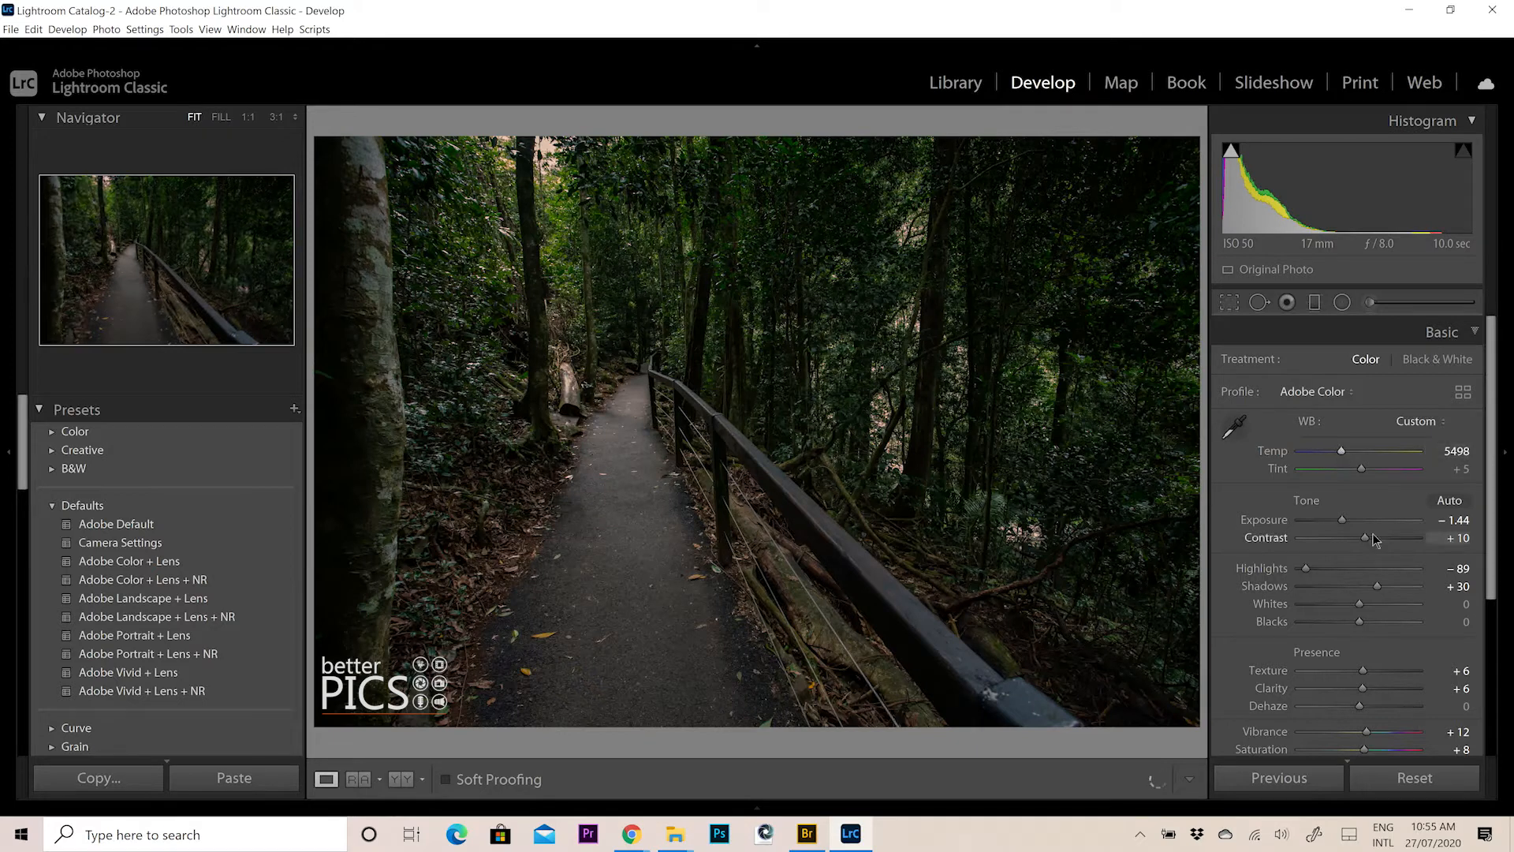
drag(1497, 389, 1485, 562)
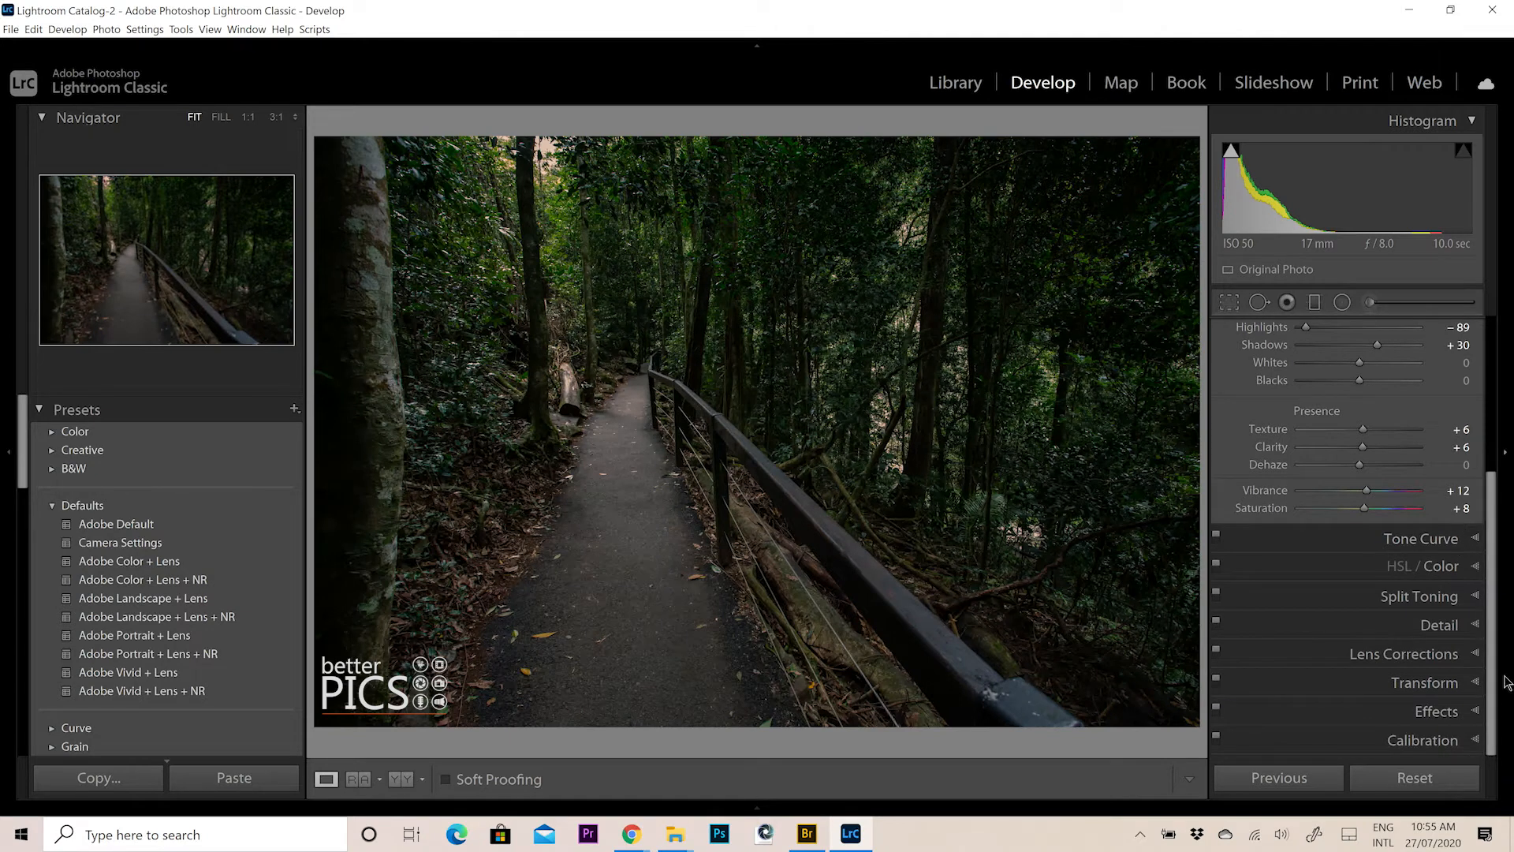
click(874, 310)
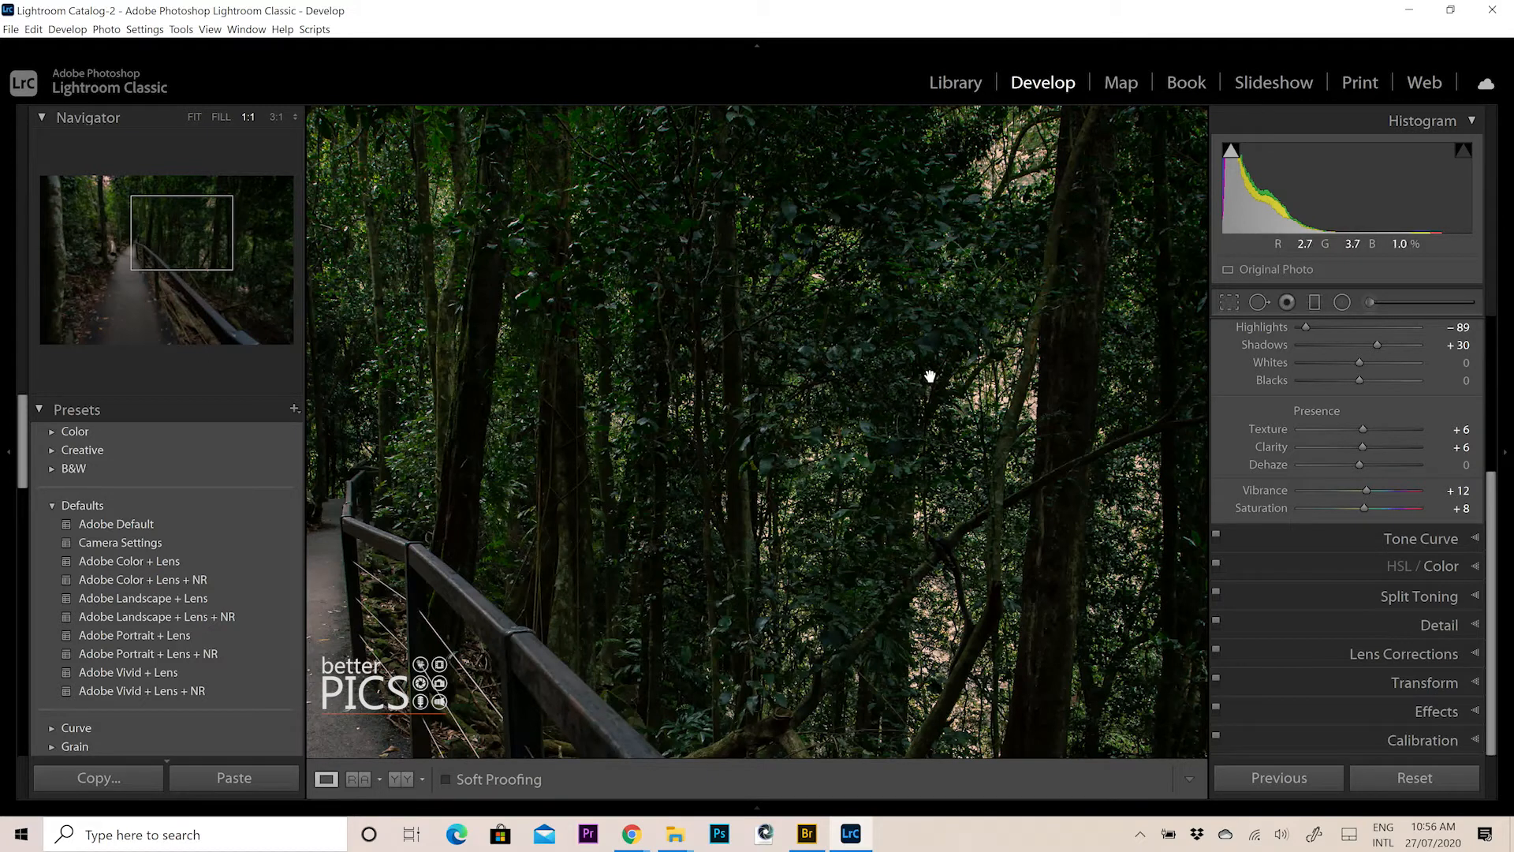
Brush a local adjustment with Exposure 0.22 and Highlights -23 over the background trees left of the path.
drag(793, 262, 937, 464)
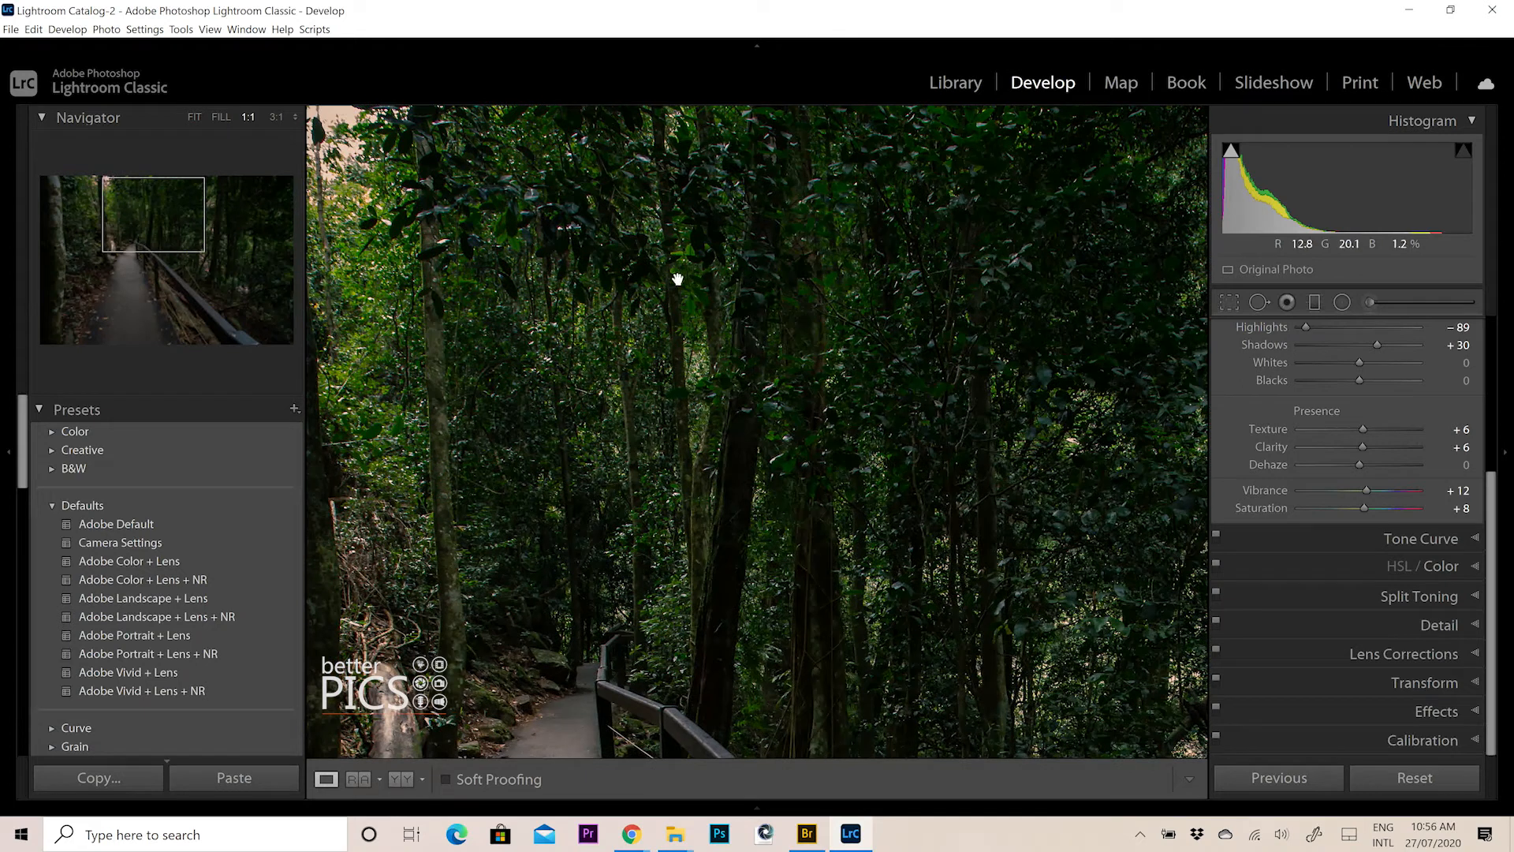
click(820, 343)
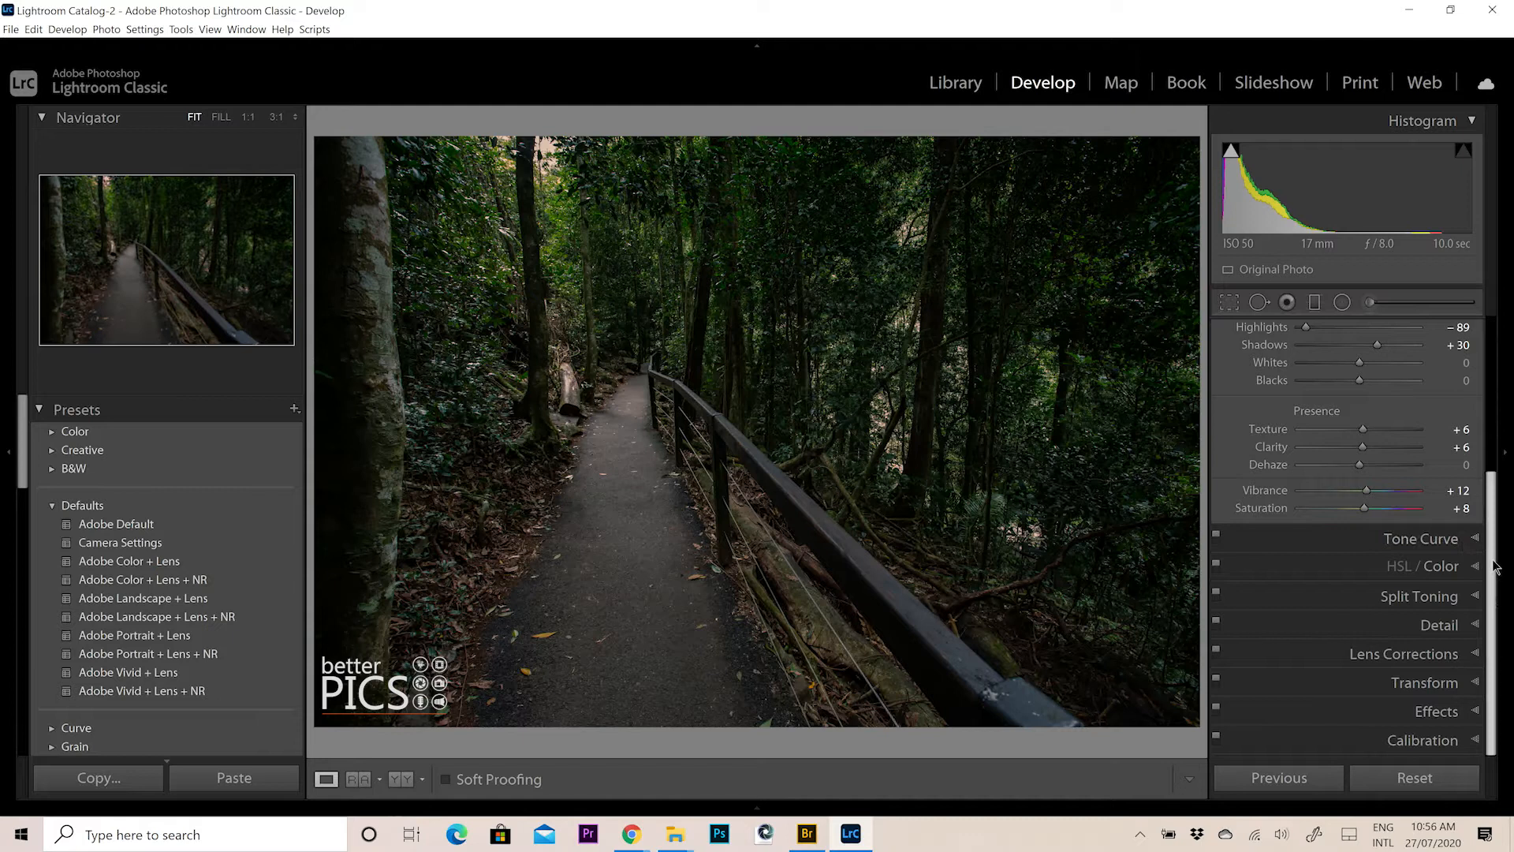
click(1369, 304)
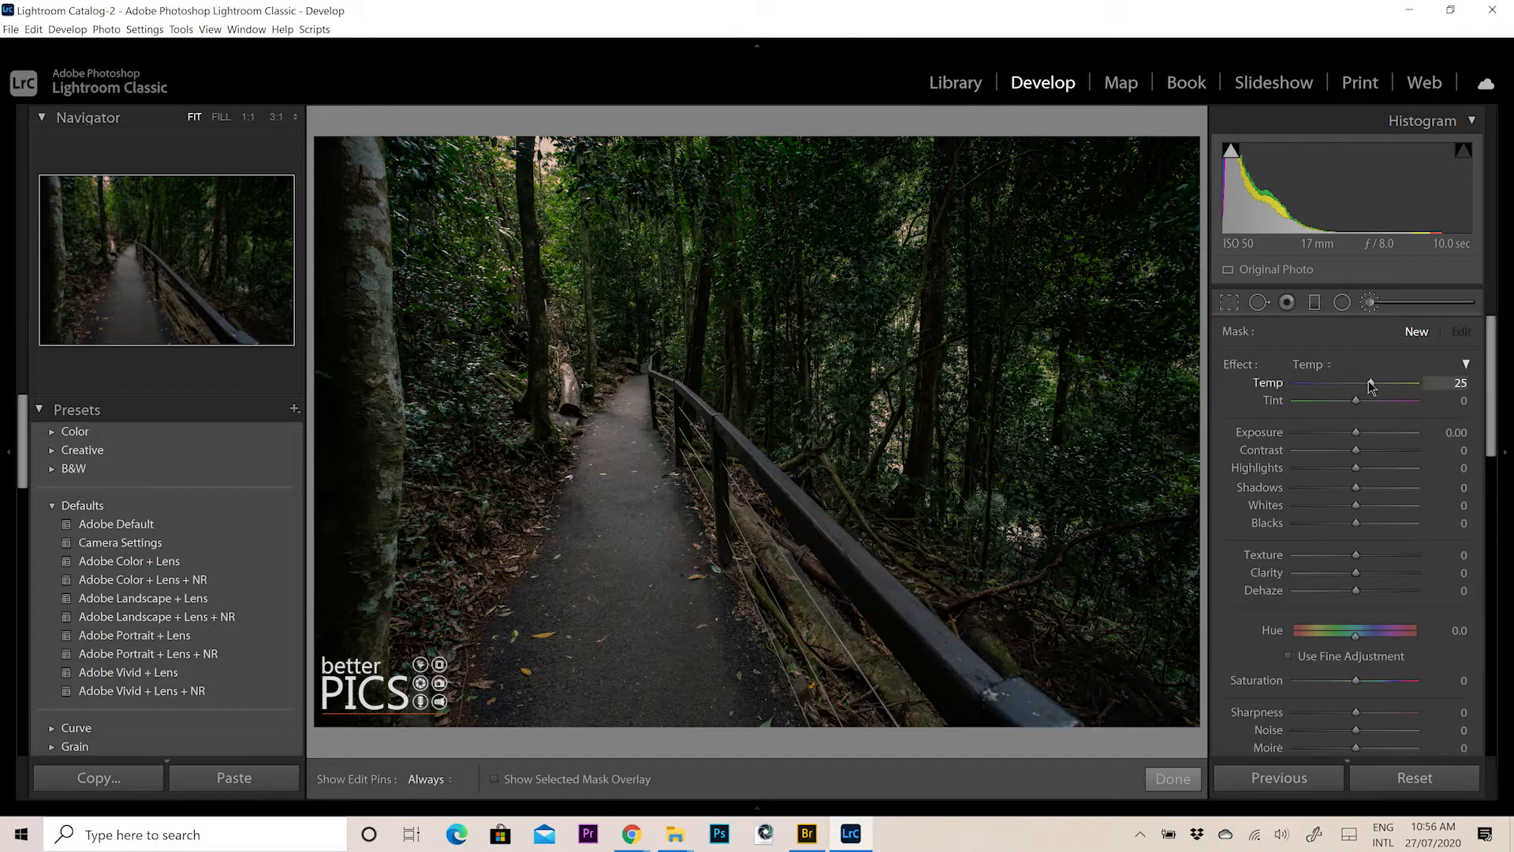
drag(1354, 436, 1356, 436)
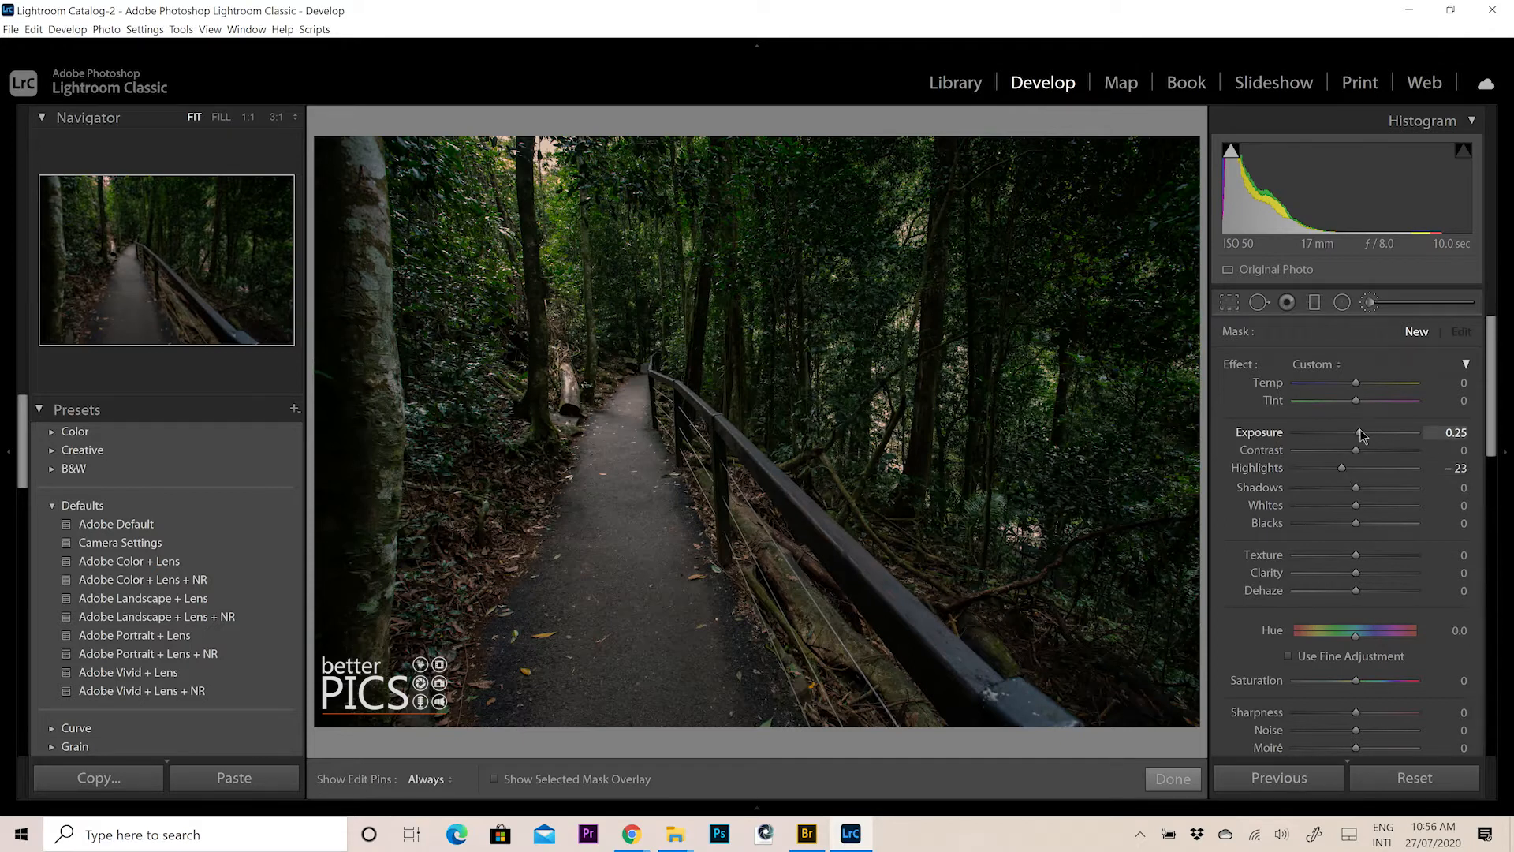
drag(1360, 430, 1359, 433)
mouse_move(585, 224)
mouse_down()
mouse_move(532, 356)
mouse_move(580, 672)
mouse_move(499, 386)
mouse_up()
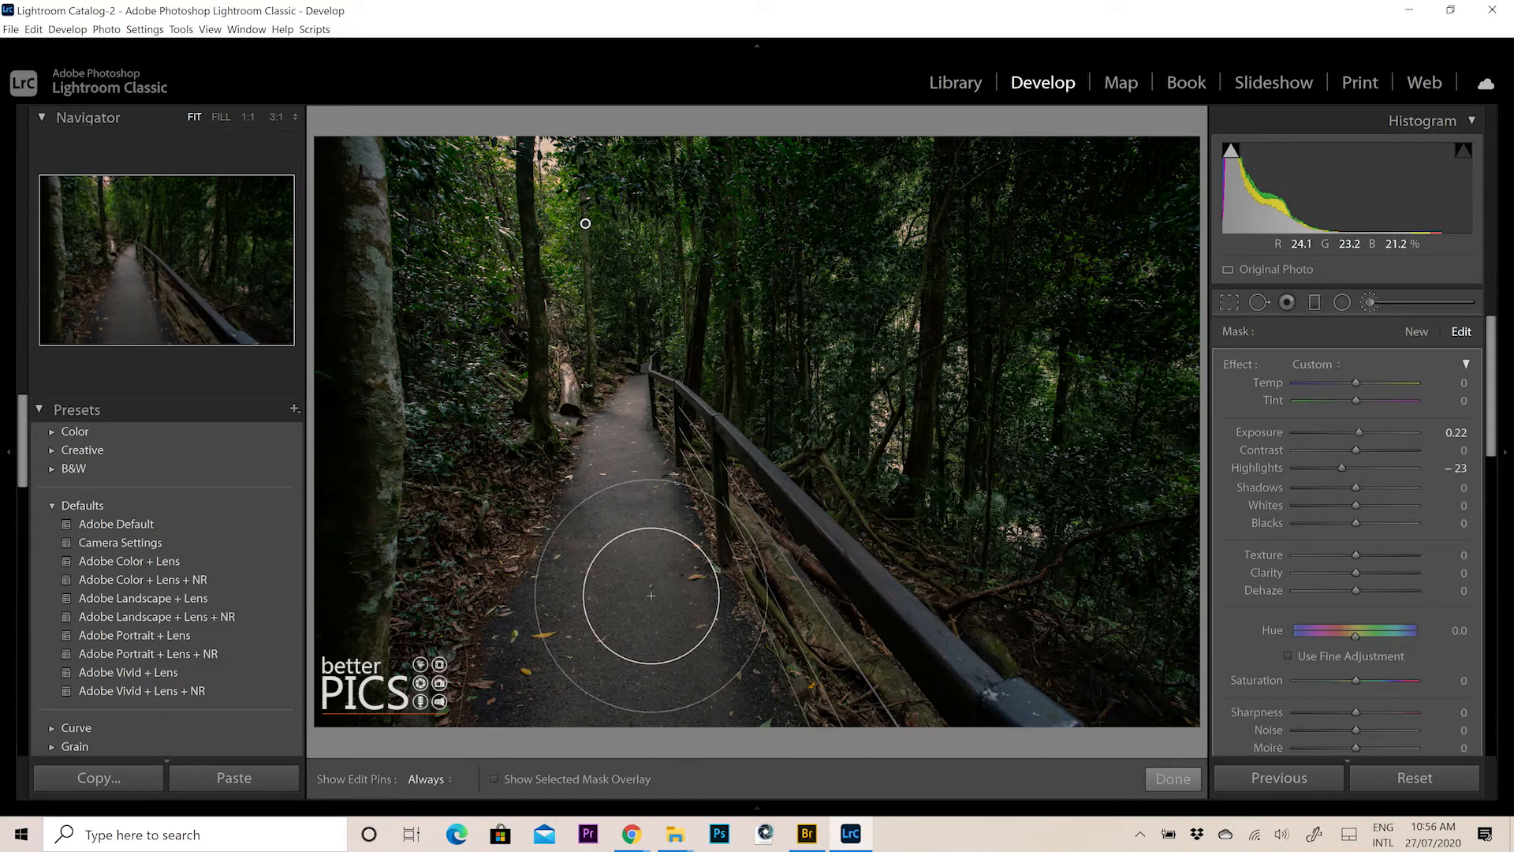
Brush the same local lightening onto the path and the distant trees above its far end, checking with the edit pins hidden.
mouse_move(649, 546)
mouse_down()
mouse_move(676, 557)
mouse_move(750, 659)
mouse_move(737, 642)
mouse_up()
key(h)
key(h)
key(h)
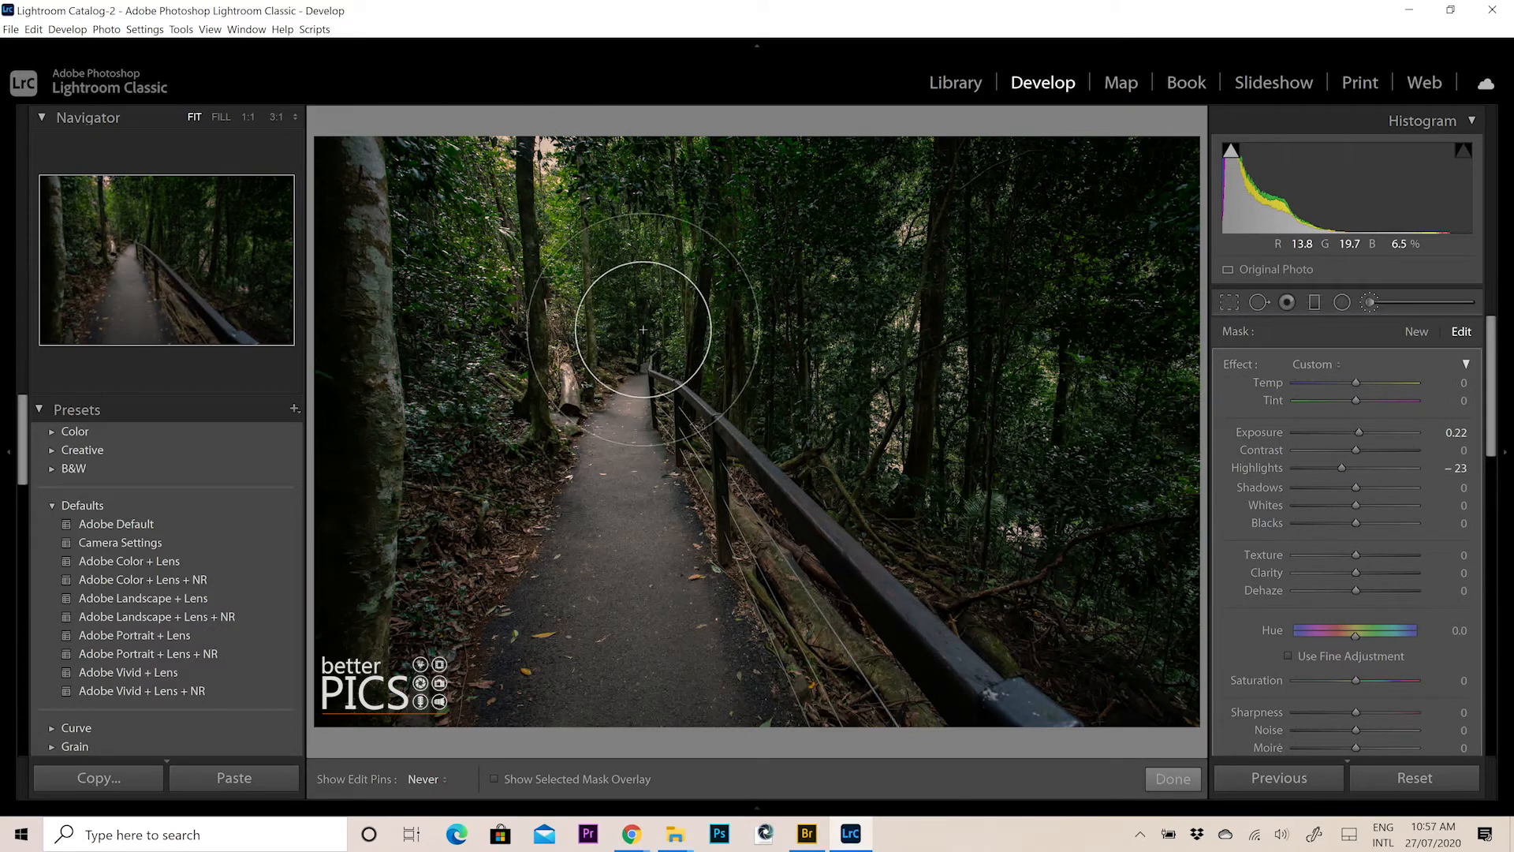
key(h)
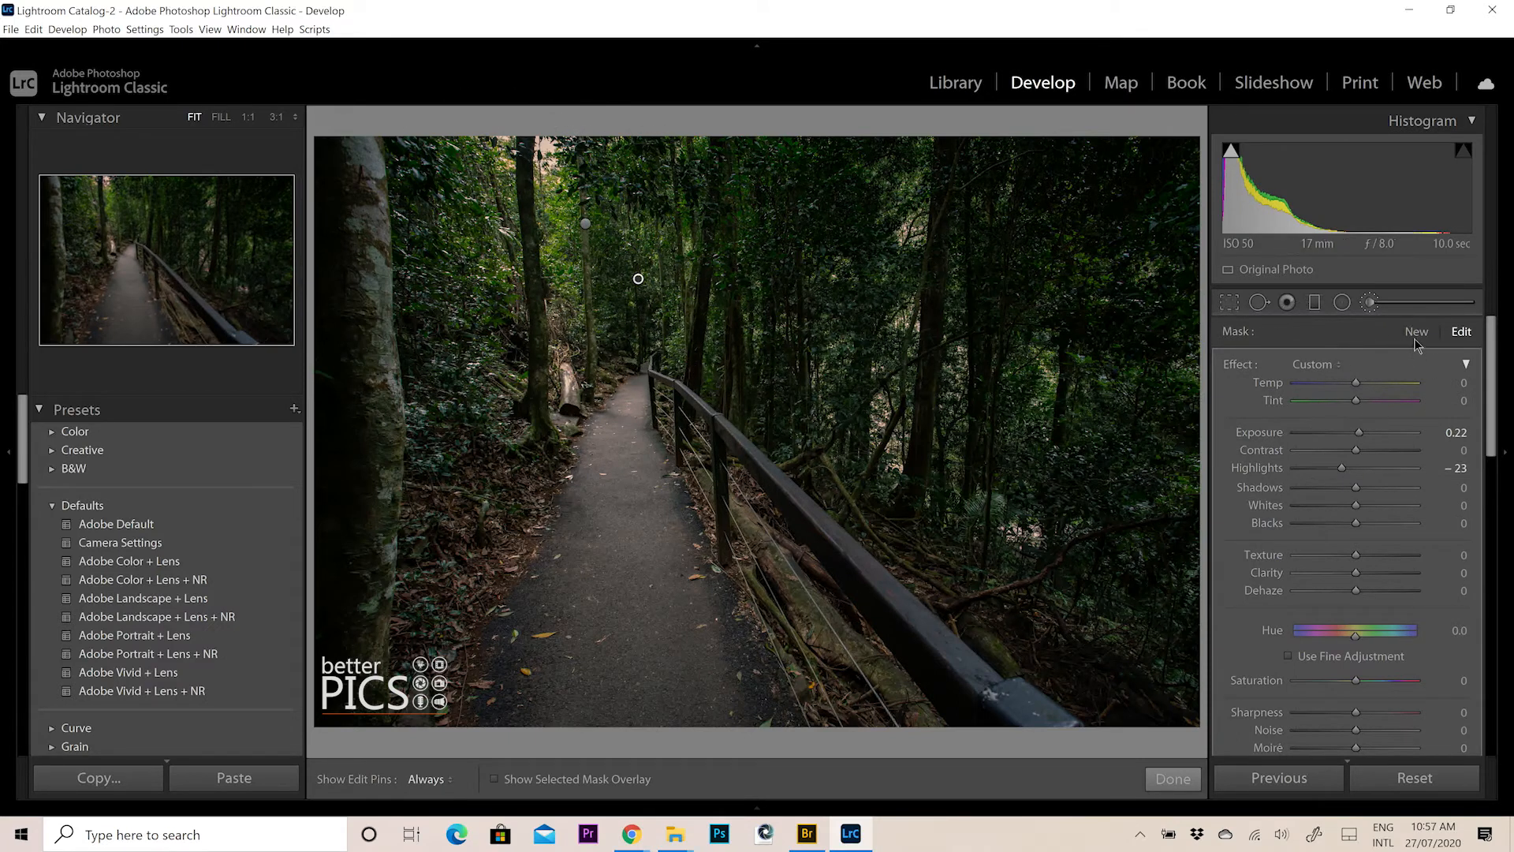
Paint a new adjustment mask along the path with Exposure 0.22 and Highlights -70, and close the brush.
click(1415, 337)
key(h)
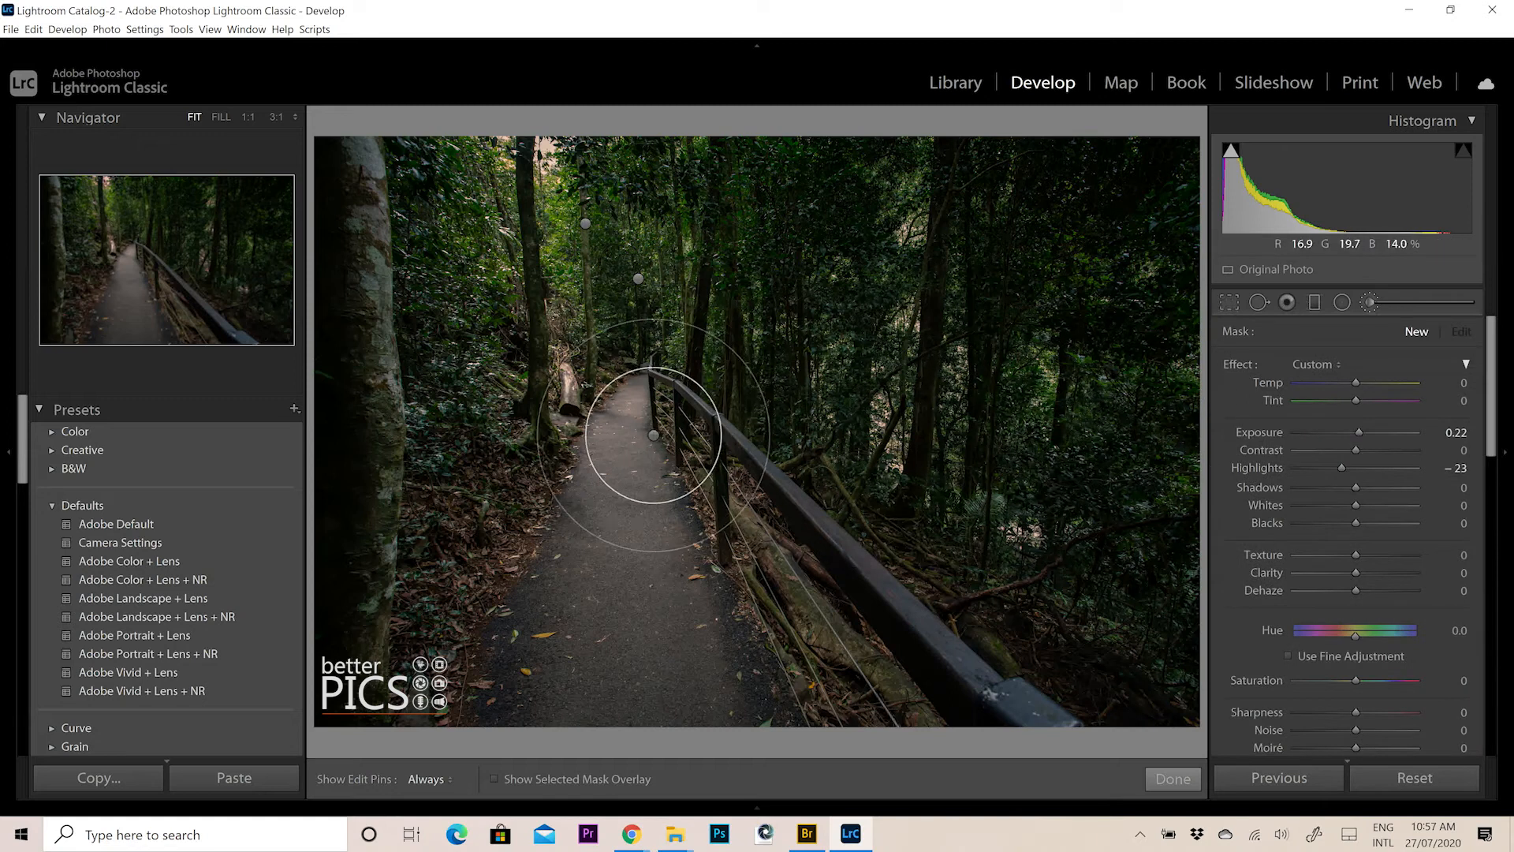
drag(651, 595, 730, 615)
key(h)
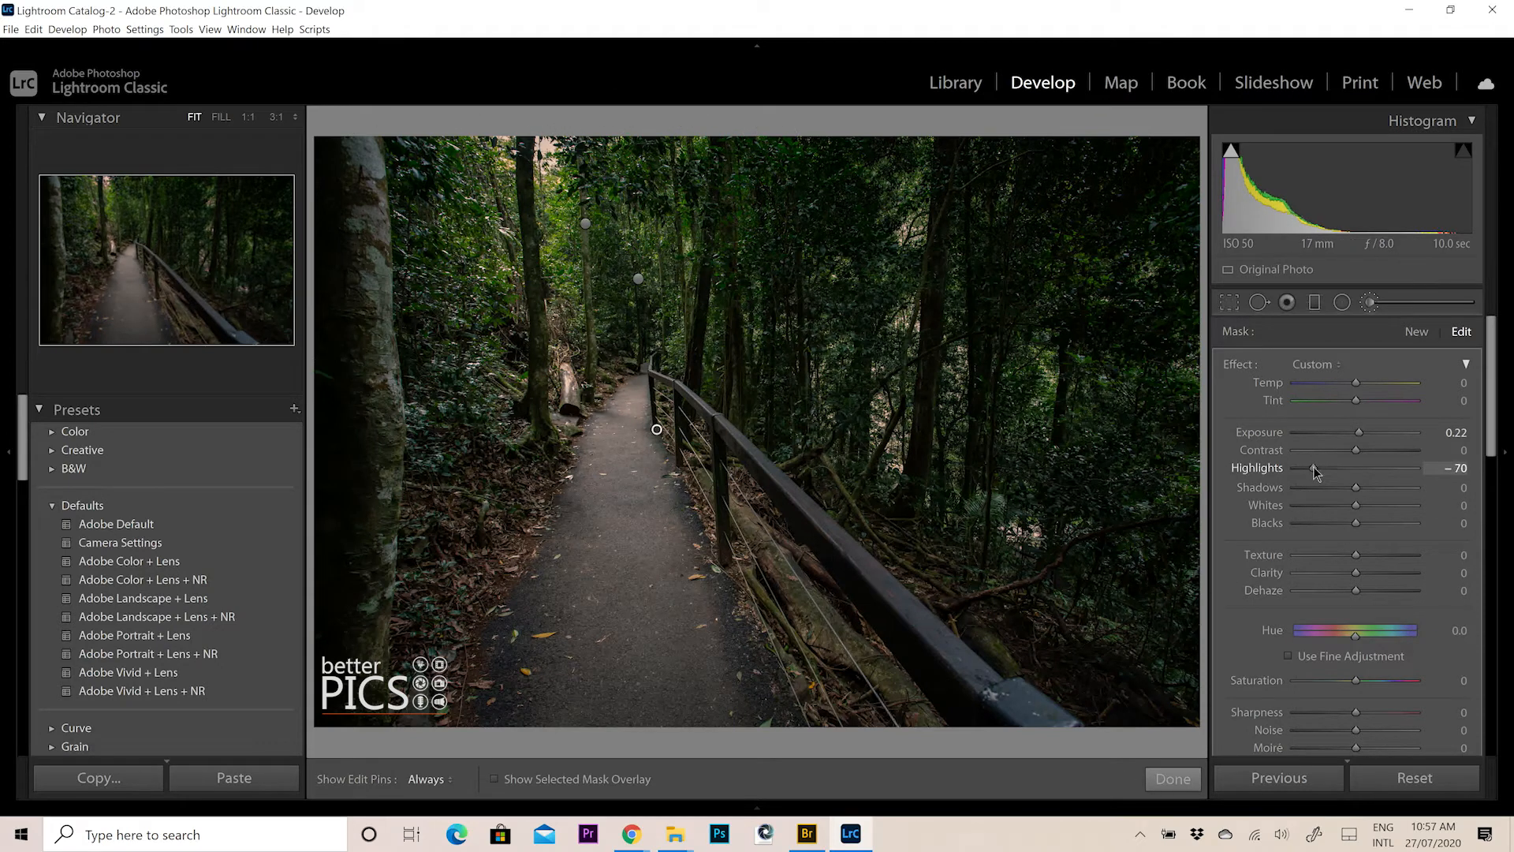
drag(1302, 471, 1313, 474)
click(1382, 303)
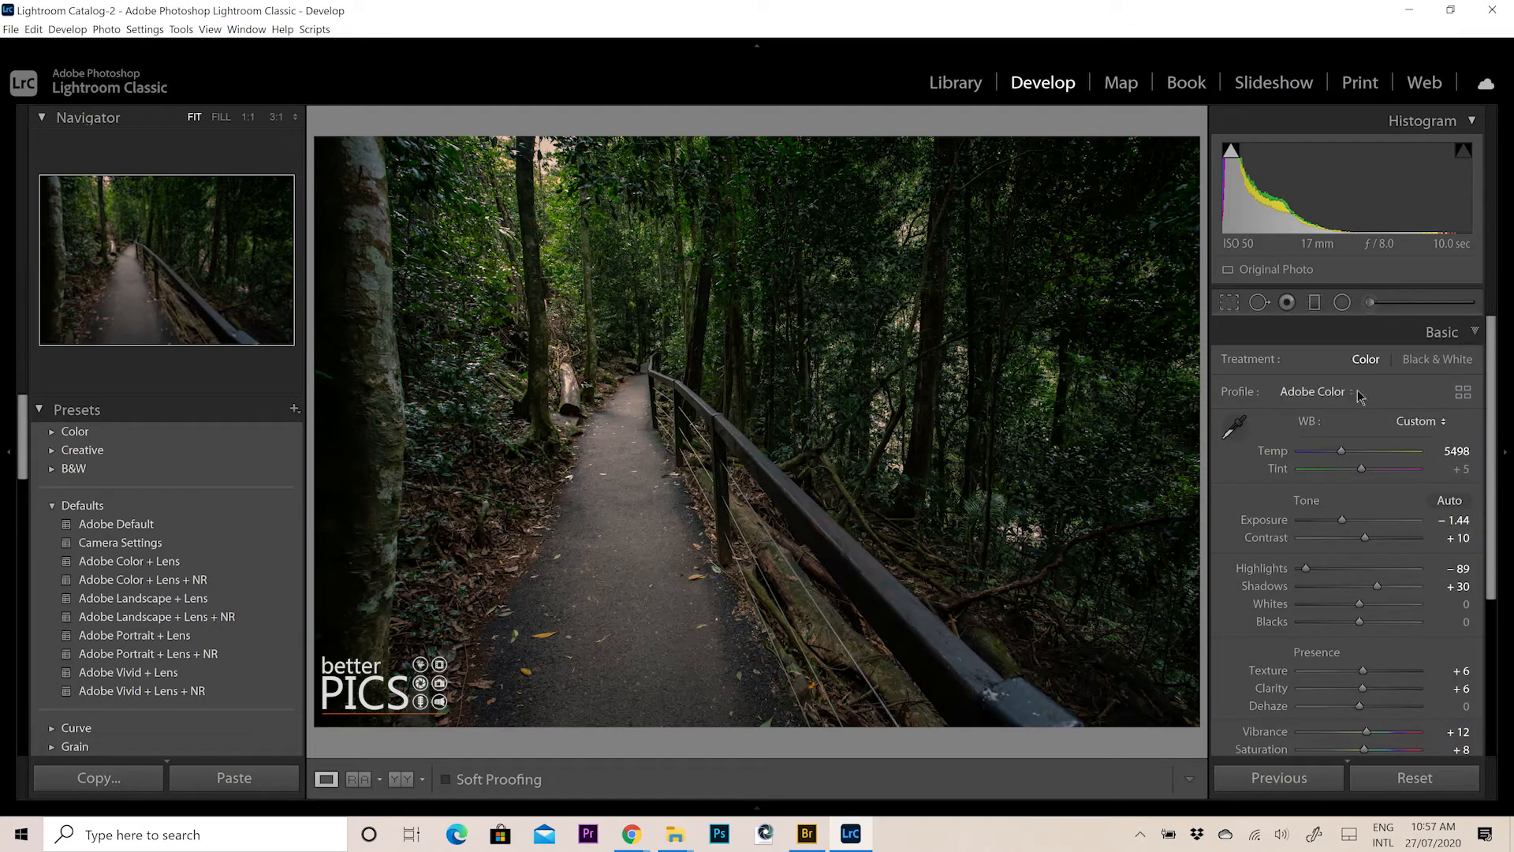
Raise the overall Exposure slightly, lower the Highlights to -97 and warm the white balance temperature a little.
drag(1342, 520, 1345, 530)
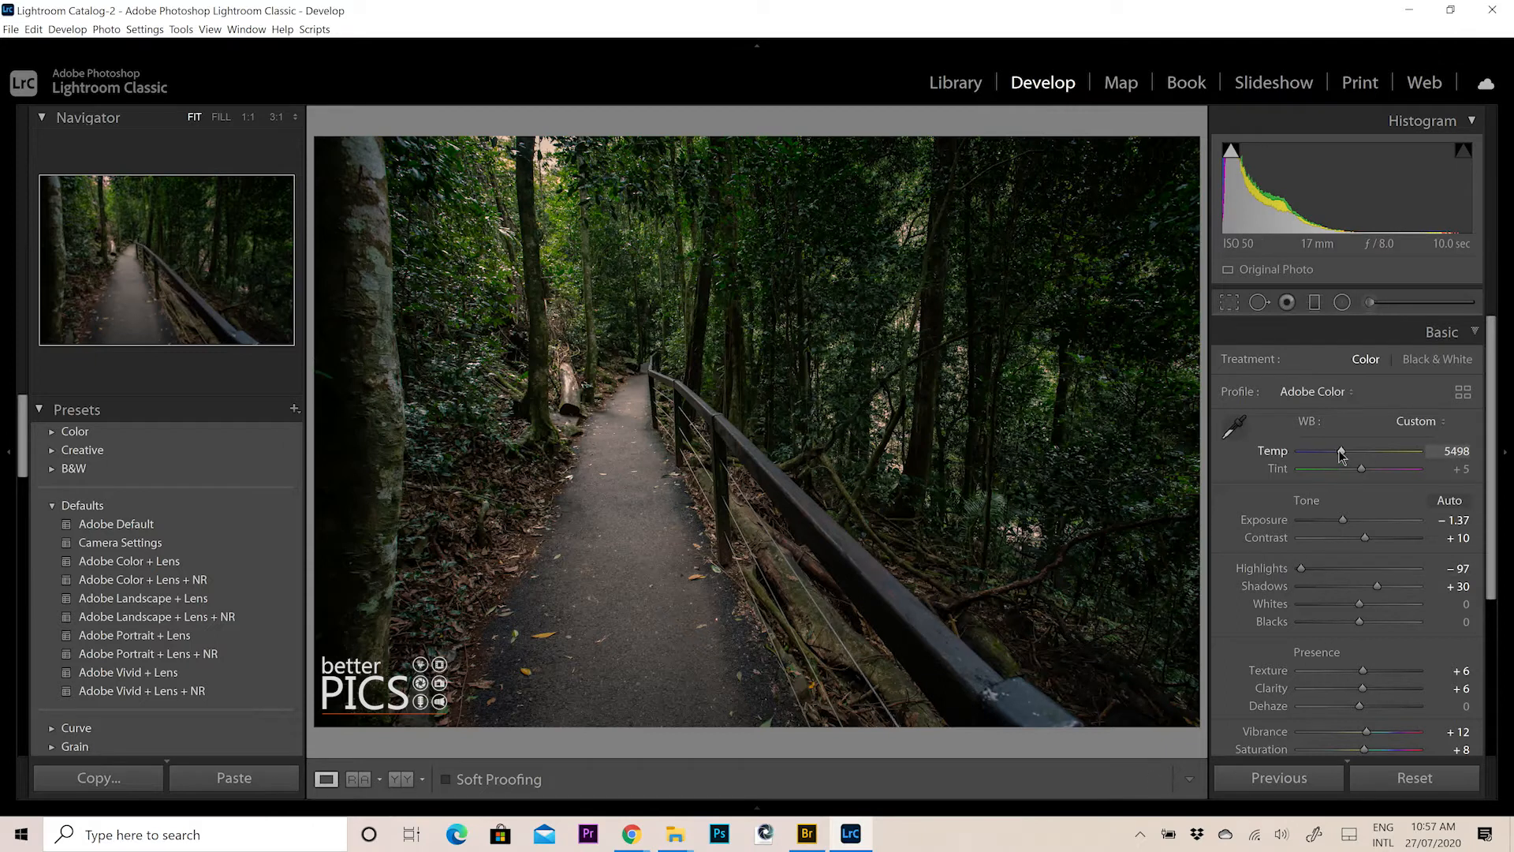
drag(1346, 449, 1346, 452)
drag(1347, 519, 1345, 520)
Brush the trees to the right of the railing with a size 17.9 brush at Exposure 0.22 and Highlights -23.
click(1343, 302)
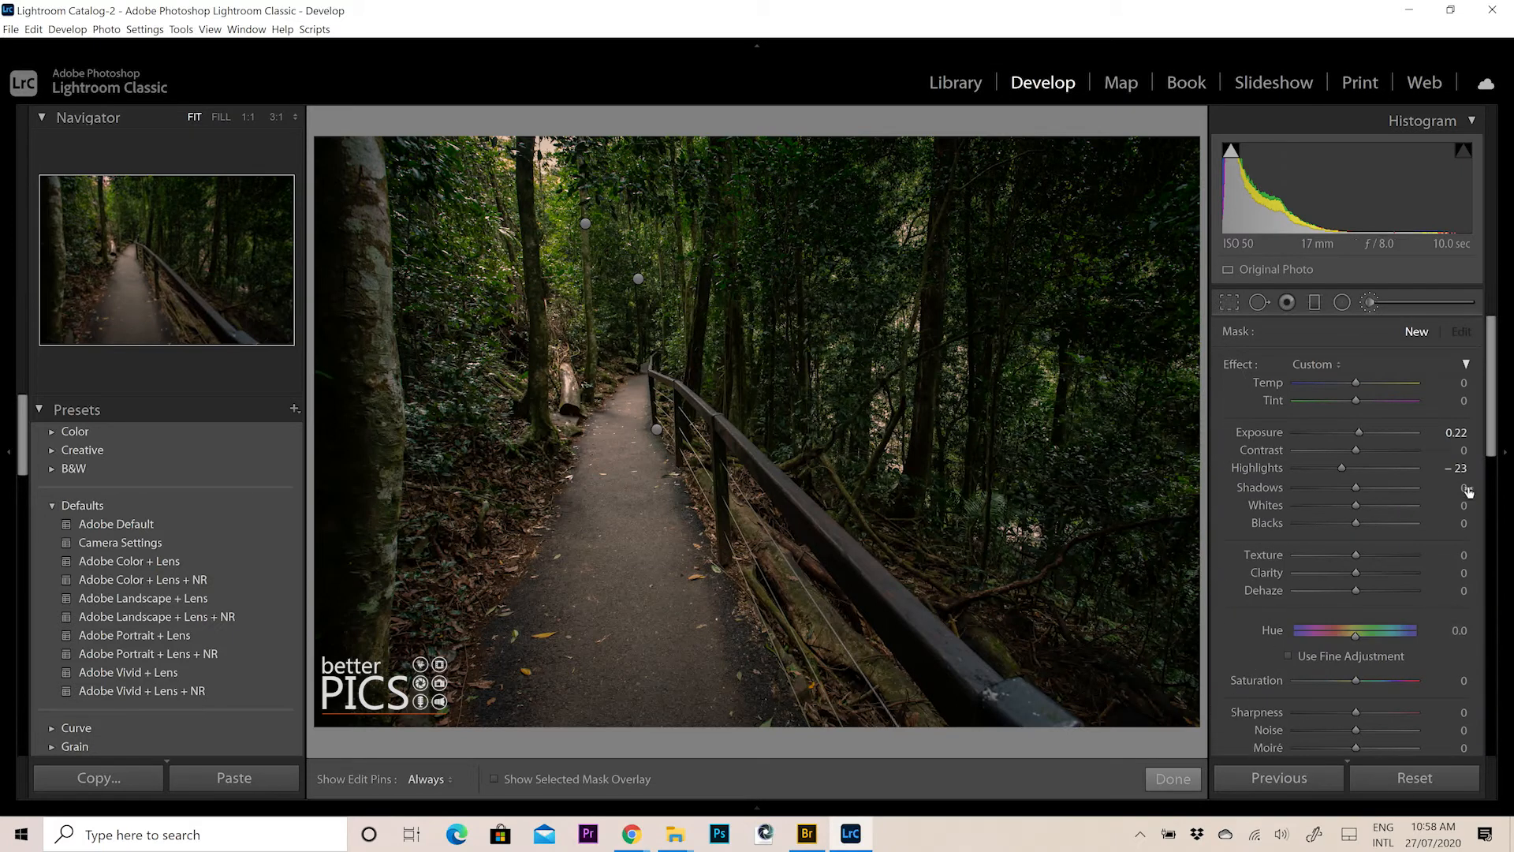
drag(1496, 353, 1503, 453)
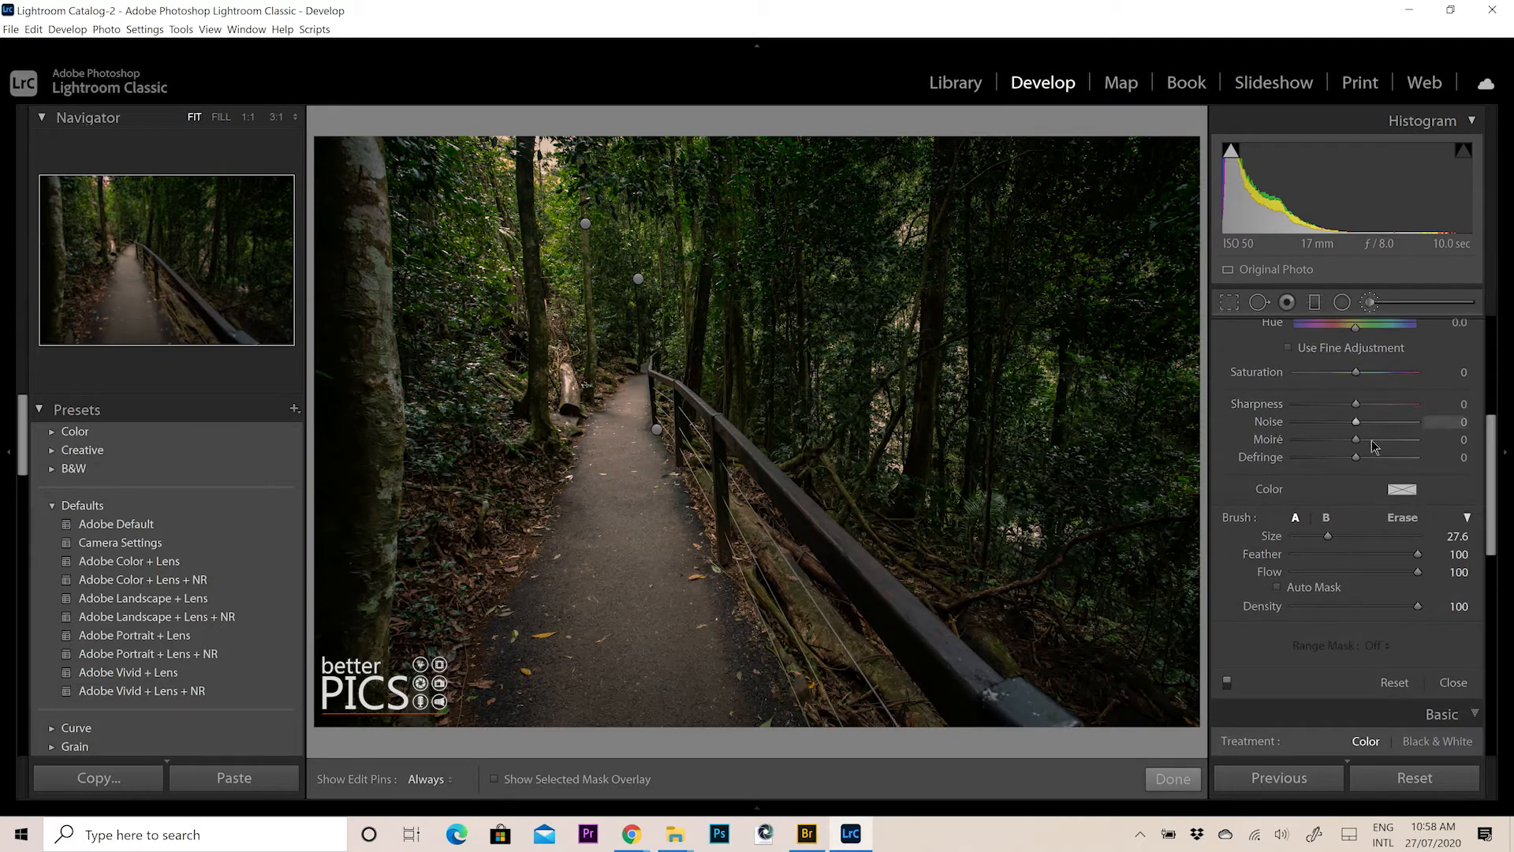
drag(1328, 536, 1318, 543)
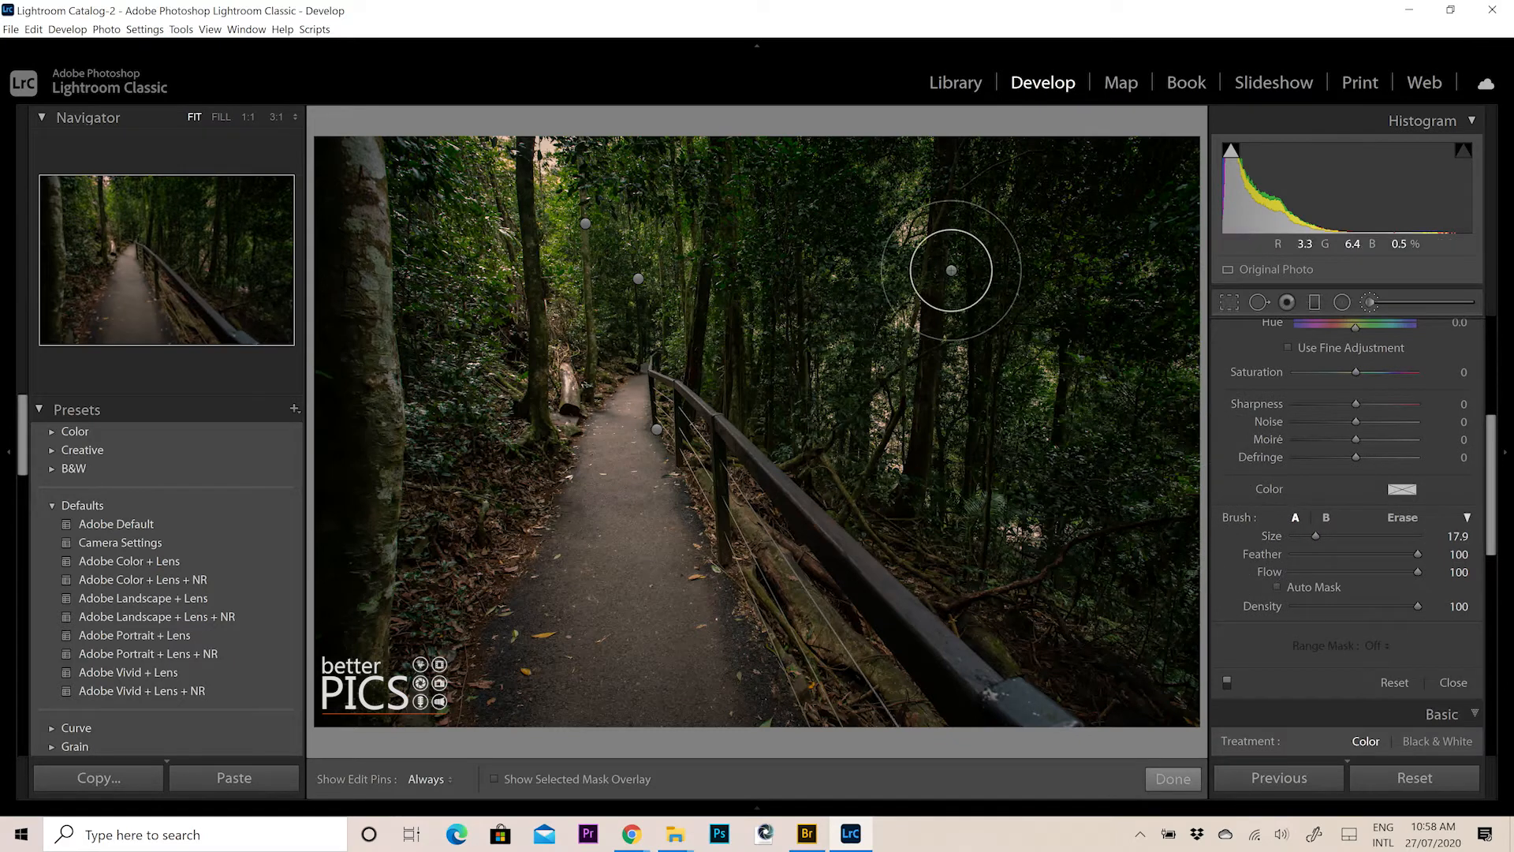
key(h)
click(1009, 259)
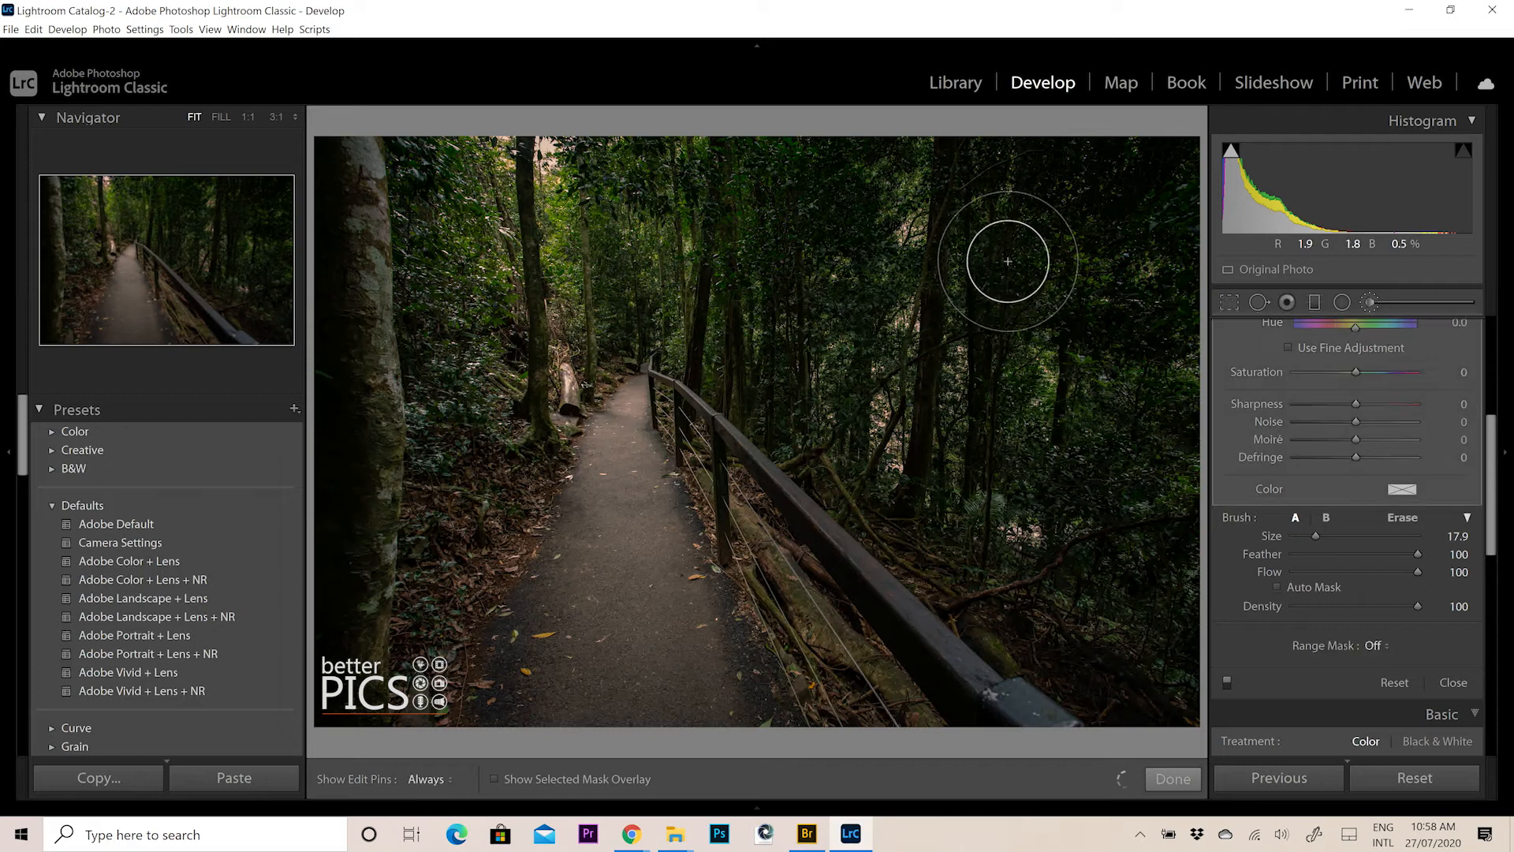
mouse_move(1071, 180)
mouse_down()
mouse_move(1157, 167)
mouse_move(1064, 159)
mouse_move(1099, 196)
mouse_move(1113, 469)
mouse_move(1046, 501)
mouse_move(1095, 496)
mouse_move(1110, 580)
mouse_move(1143, 628)
mouse_up()
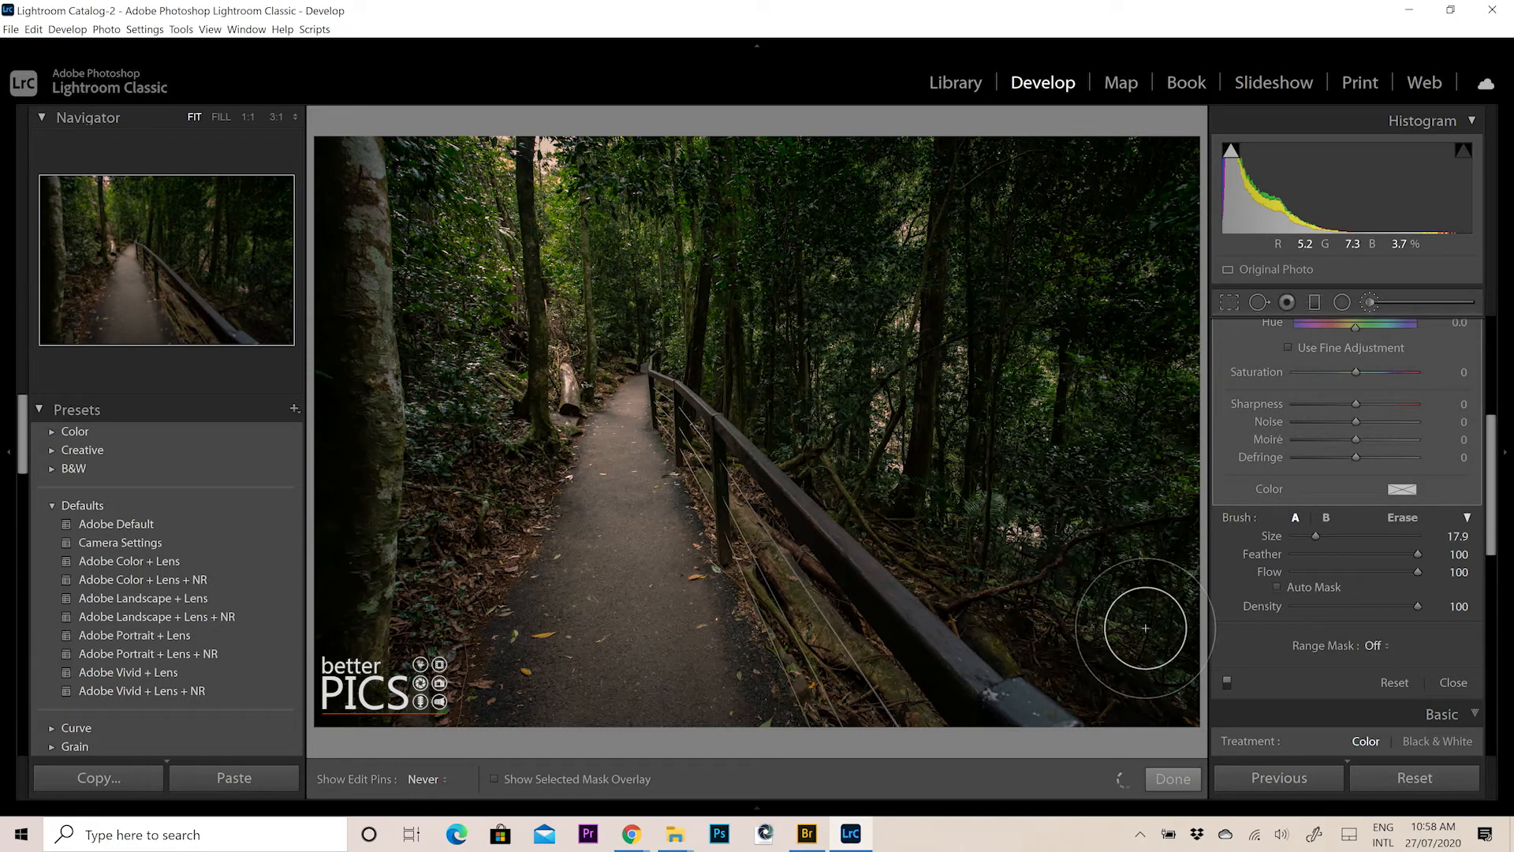
mouse_move(902, 382)
mouse_down()
mouse_move(842, 358)
mouse_move(869, 280)
mouse_move(836, 202)
mouse_move(802, 189)
mouse_move(864, 237)
mouse_up()
mouse_move(778, 391)
mouse_down()
mouse_move(819, 470)
mouse_move(1026, 653)
mouse_move(1061, 730)
mouse_move(1151, 763)
mouse_move(1122, 719)
mouse_up()
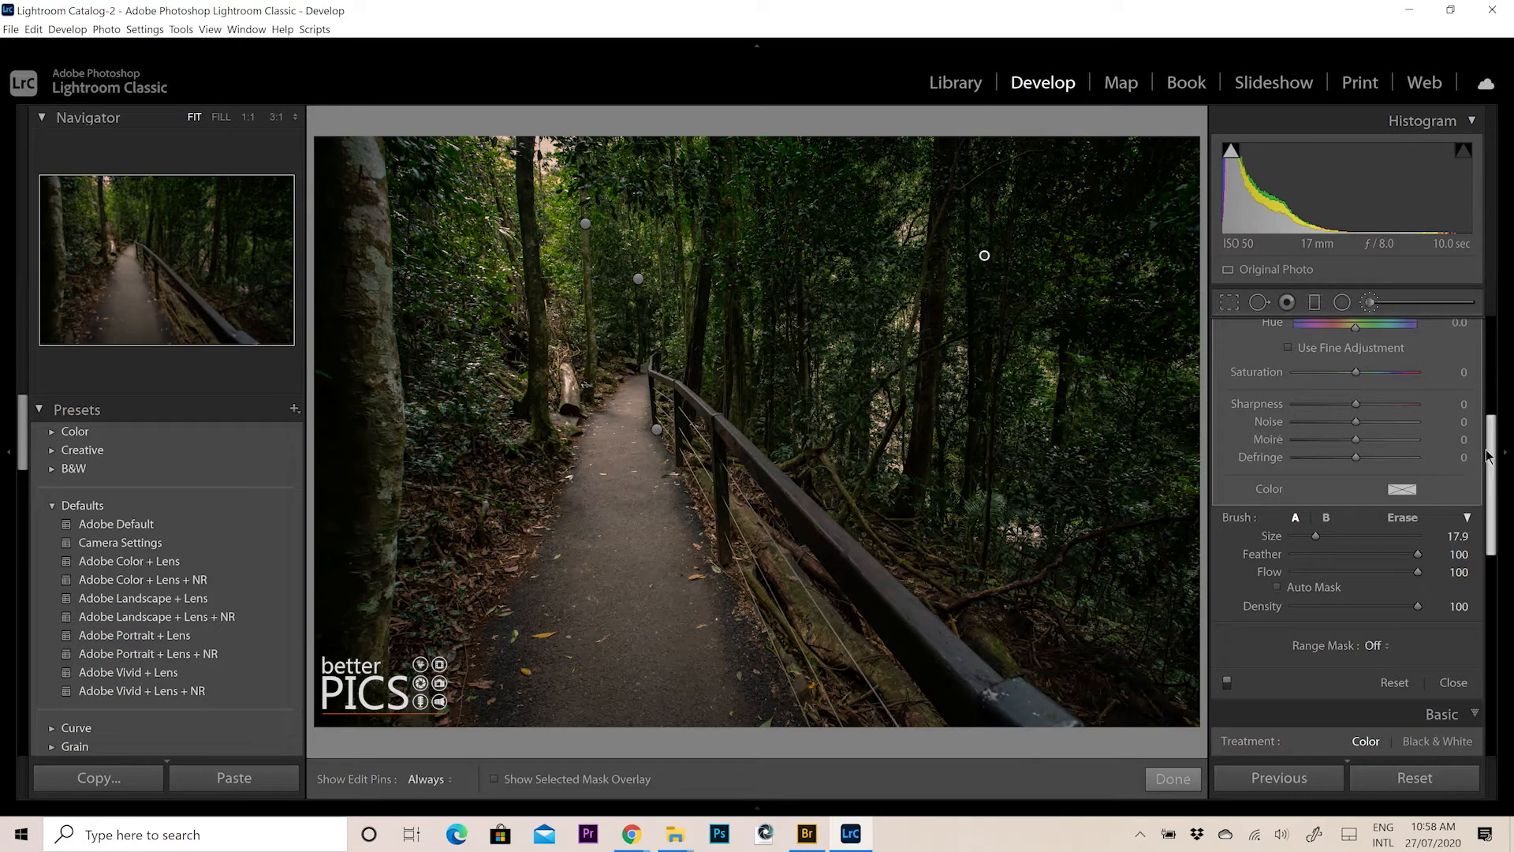
Add a new brush mask with Exposure 0.22 and Highlights -23 over the undergrowth right of the railing's near end.
drag(1491, 455, 1491, 353)
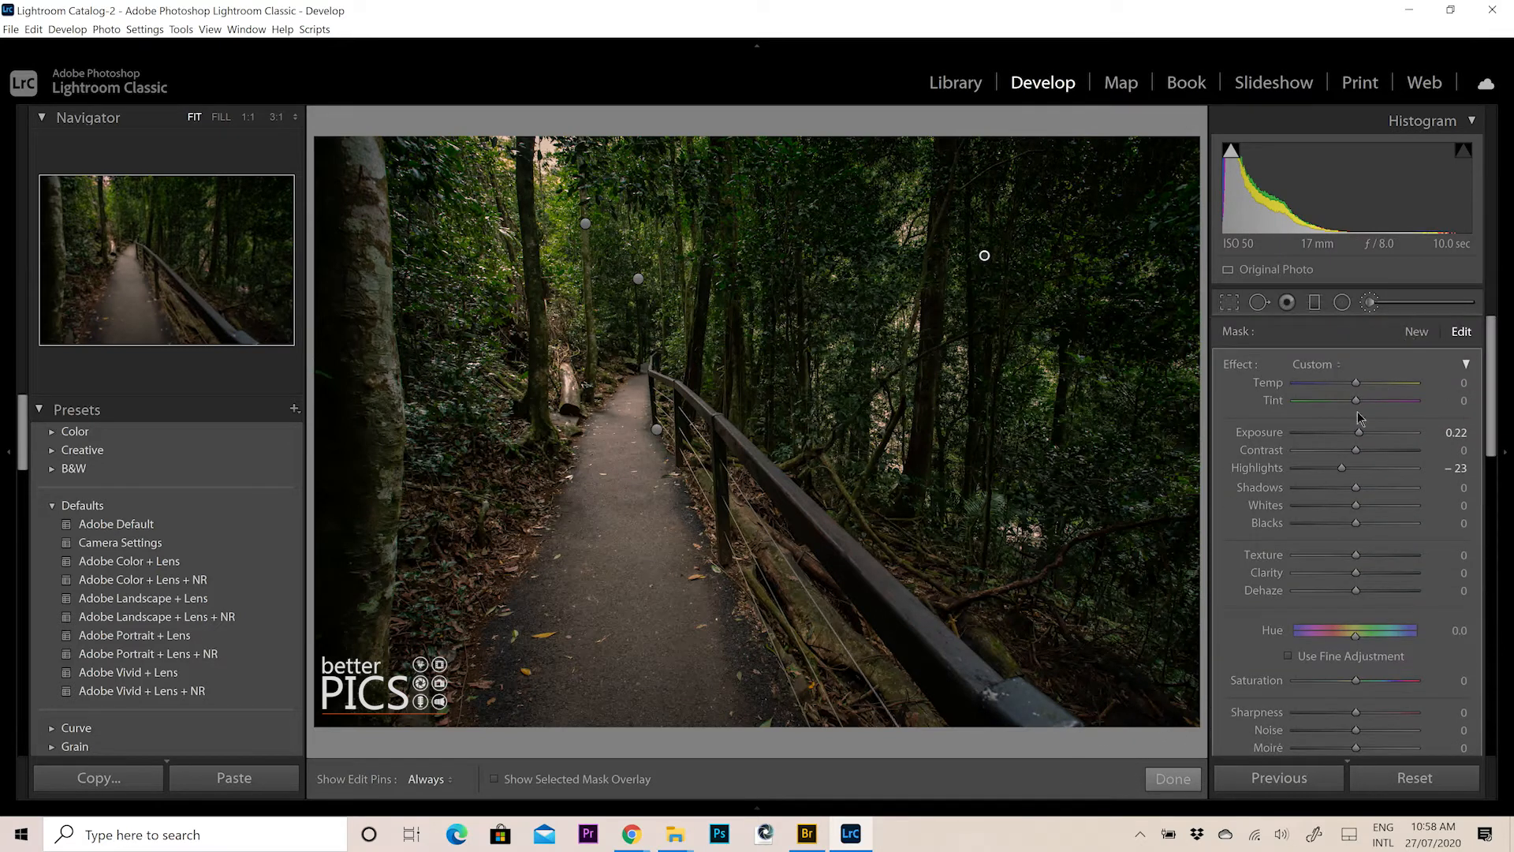
click(1416, 332)
key(h)
mouse_move(1141, 707)
mouse_down()
mouse_move(1152, 524)
mouse_move(1122, 424)
mouse_move(1103, 477)
mouse_up()
key(h)
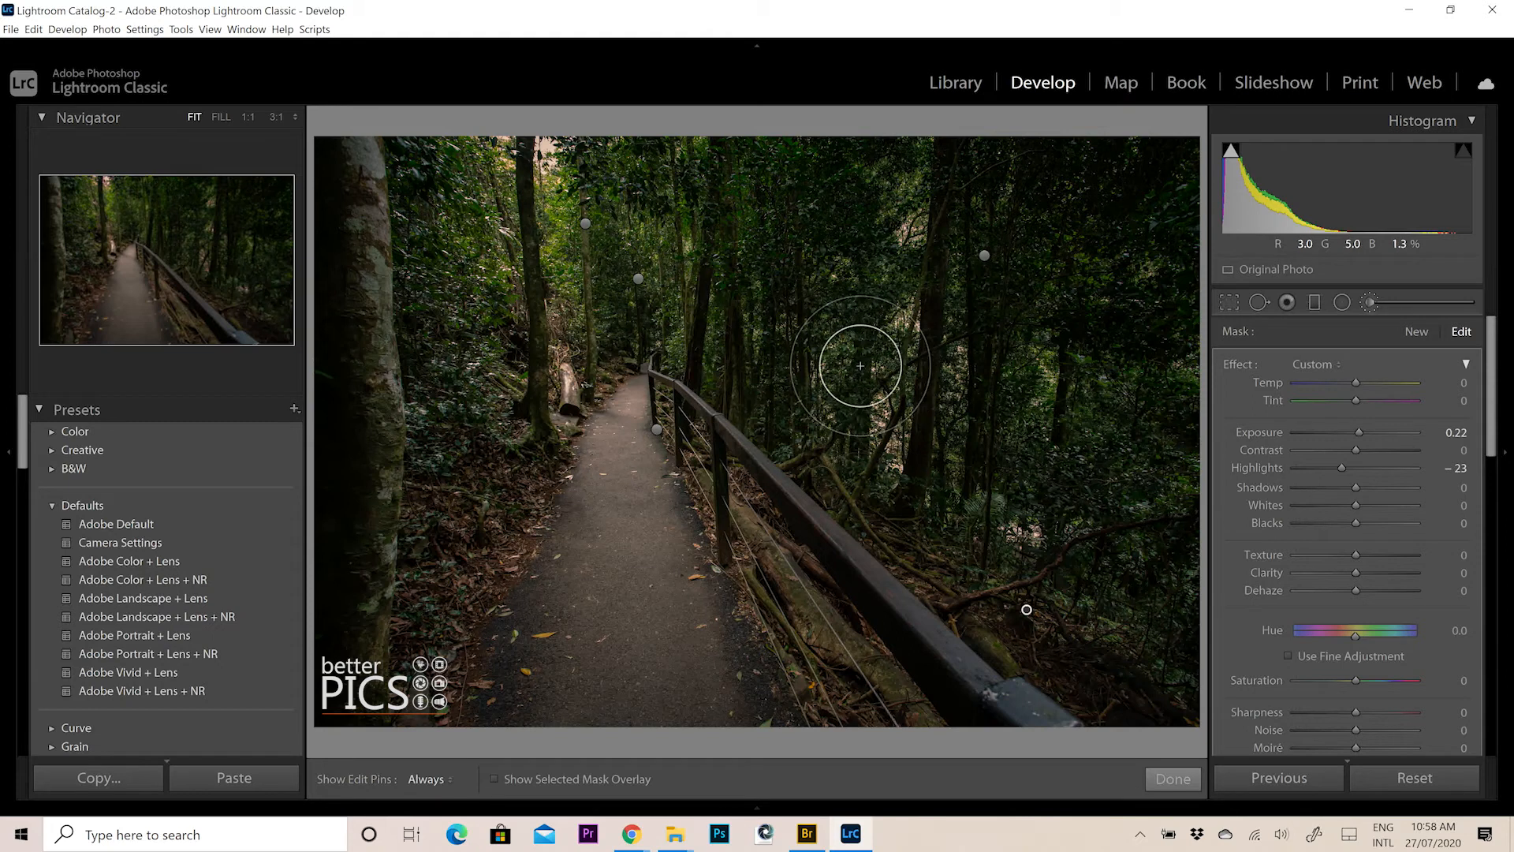
key(h)
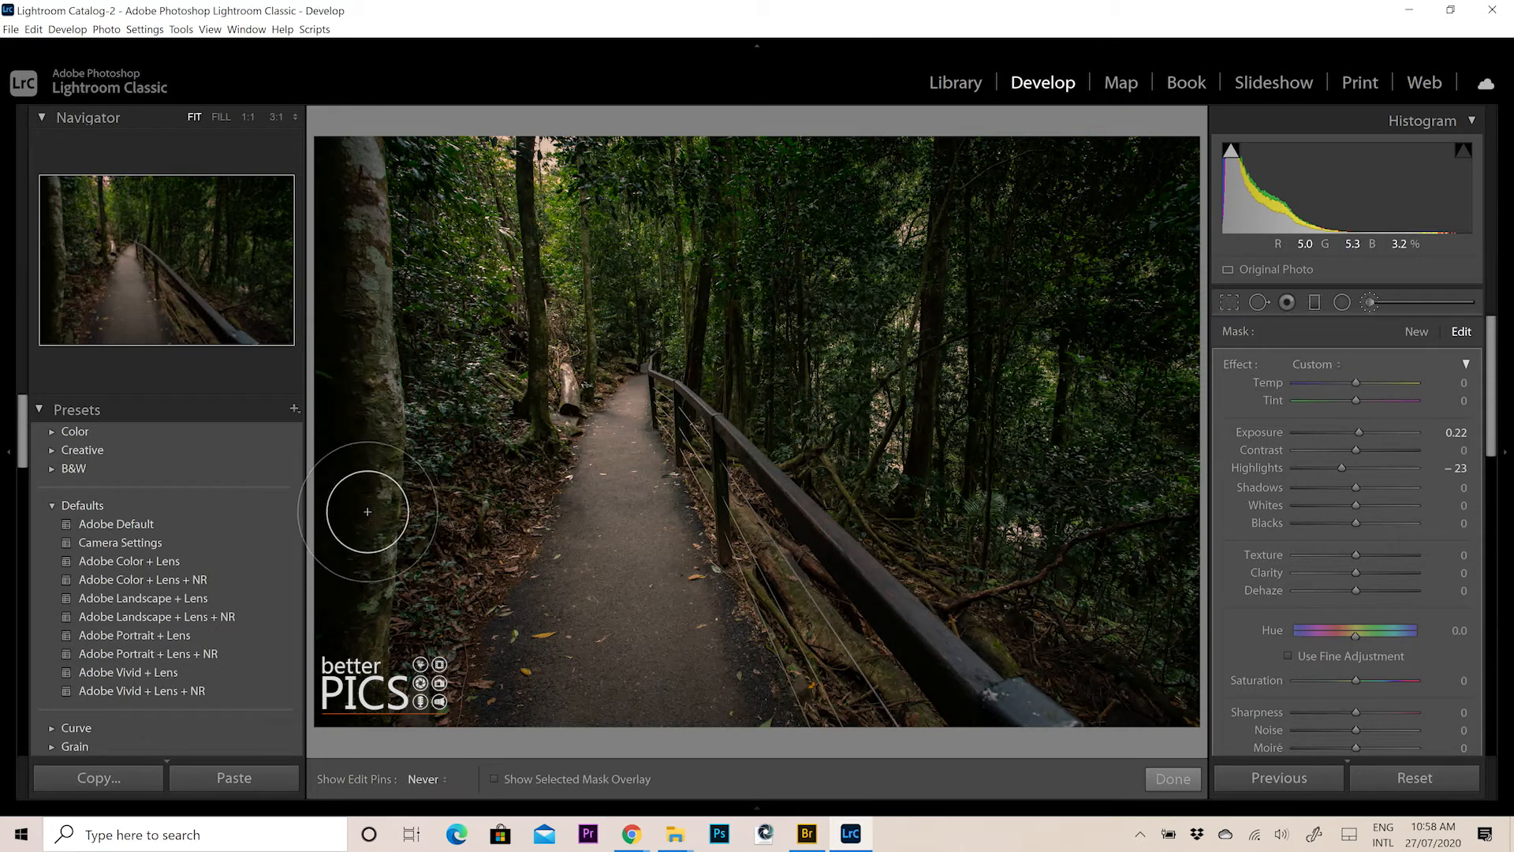
key(h)
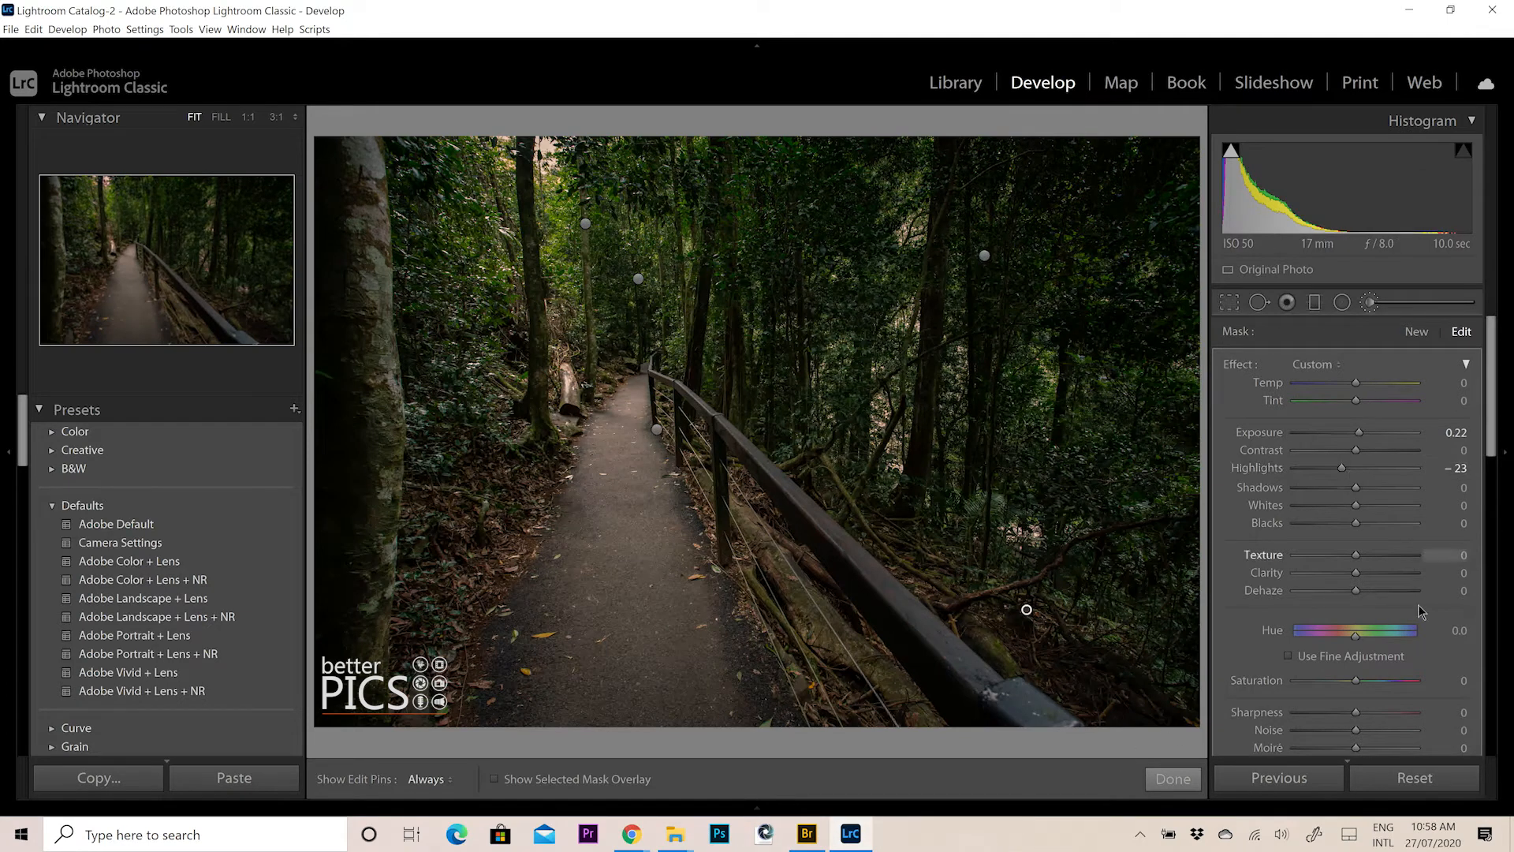
Shape an S-shaped point tone curve with black output 12, shadows at 50/42, midtones at 124/127, highlights at 205/222 and a slightly lowered white point.
mouse_move(1493, 398)
mouse_down()
mouse_move(1494, 506)
mouse_move(1496, 455)
mouse_up()
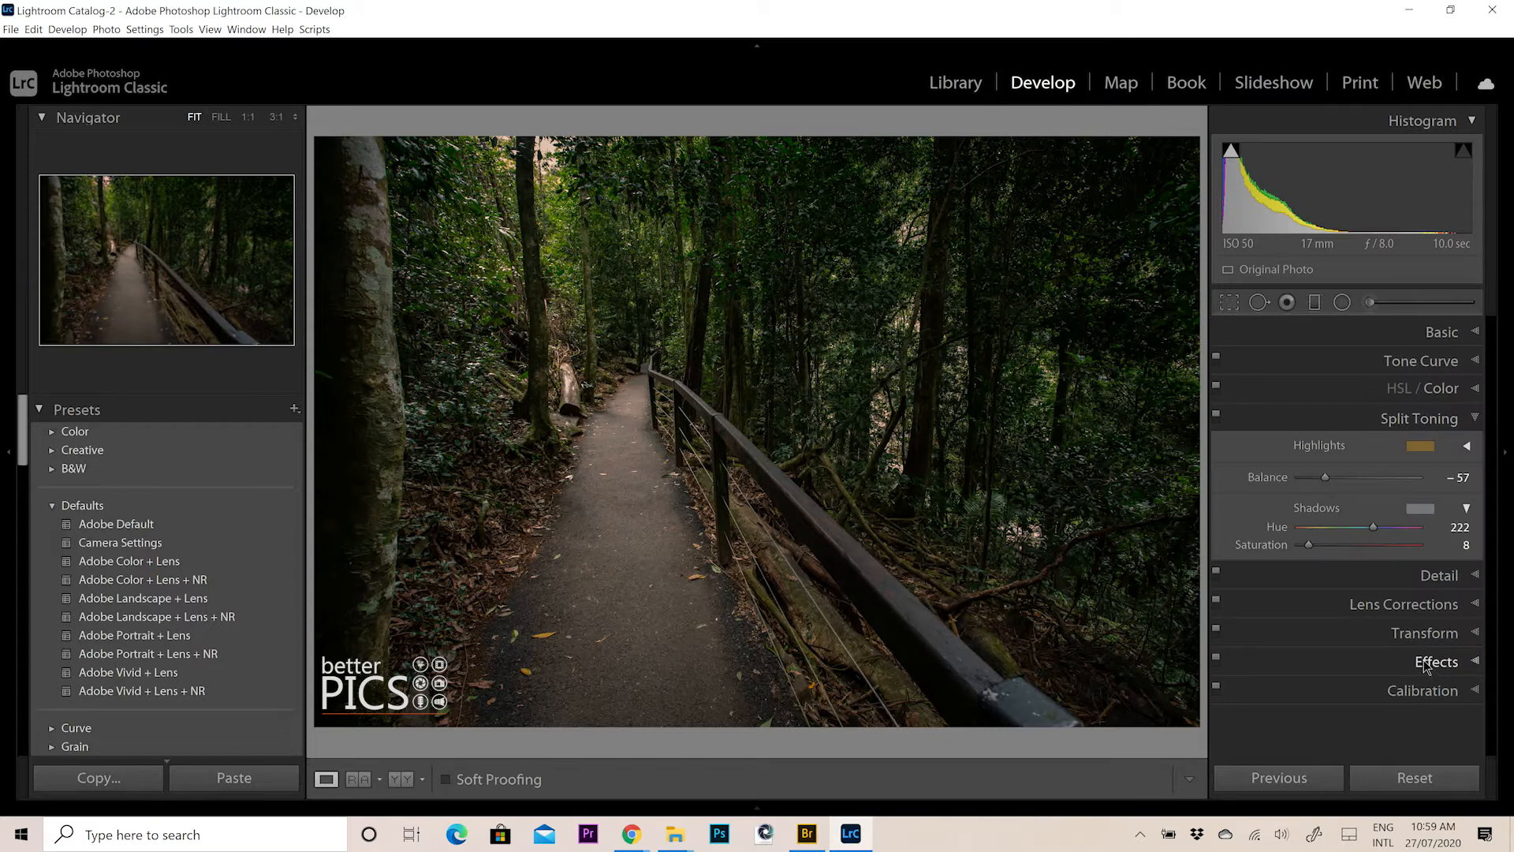
click(1477, 429)
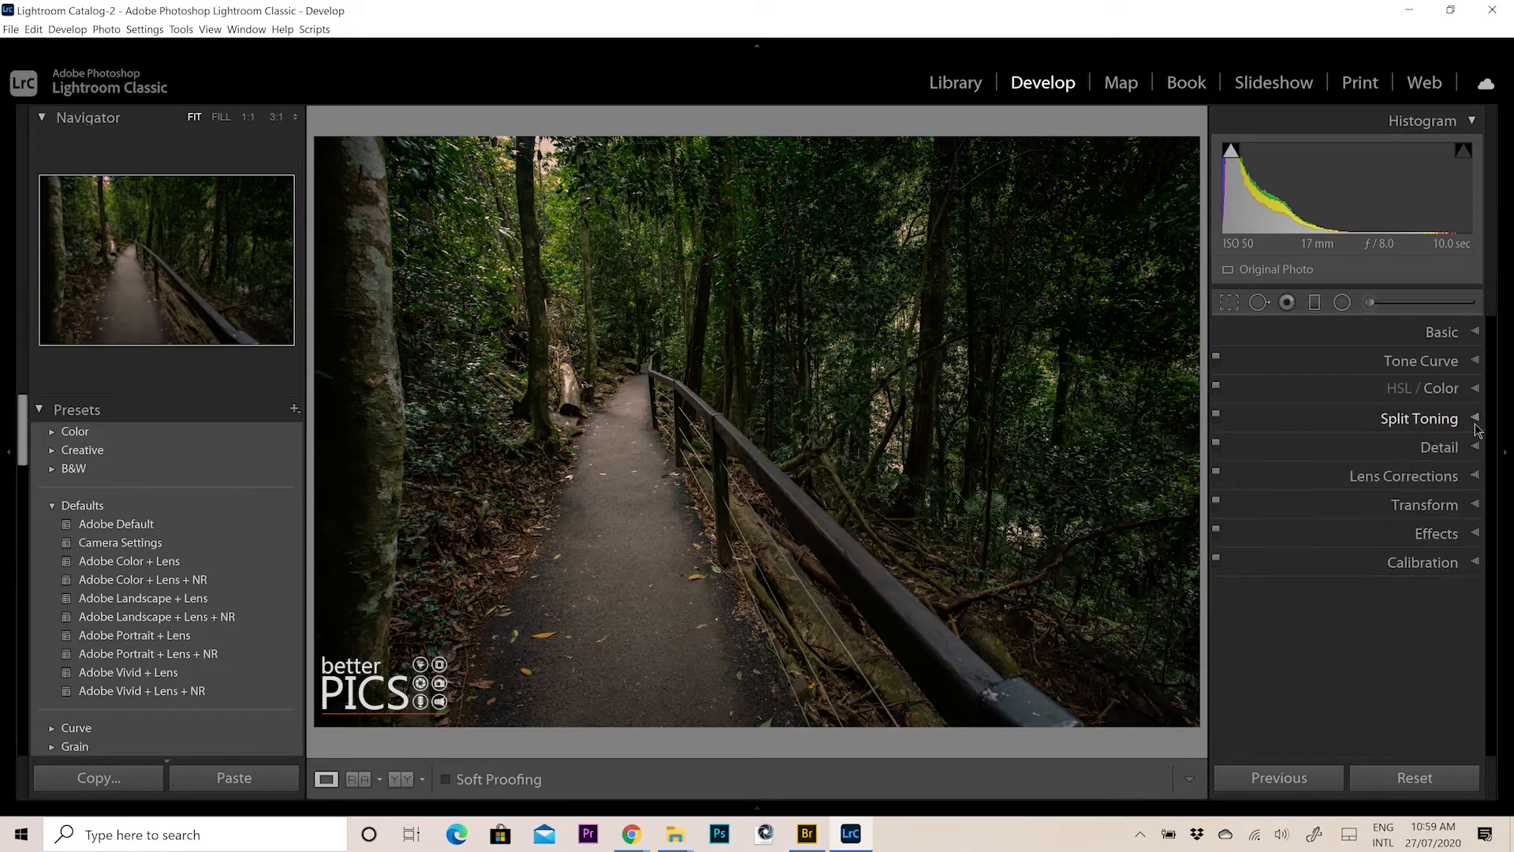
click(1443, 362)
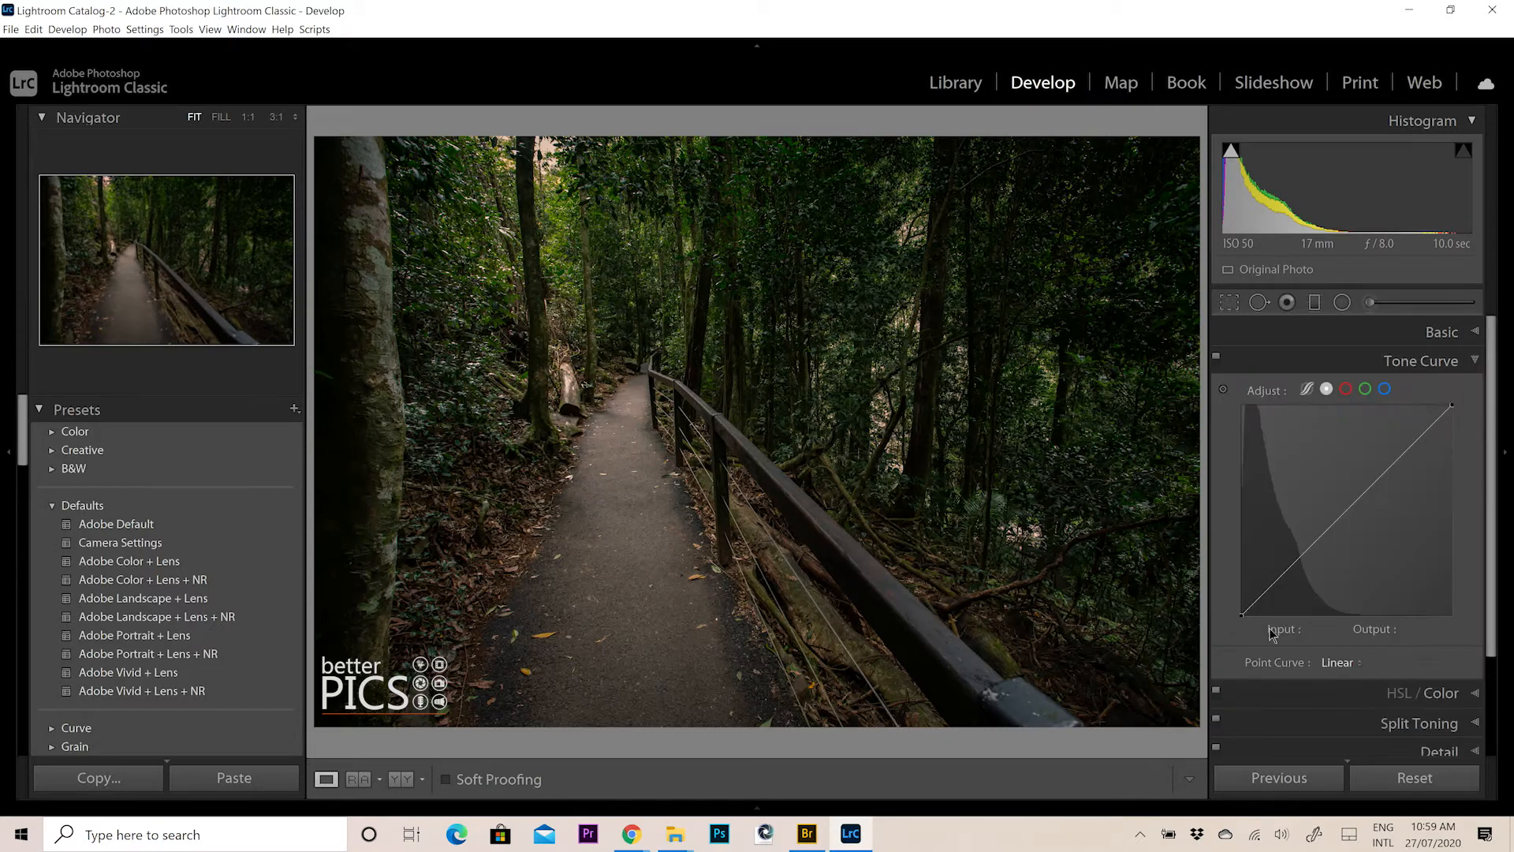
drag(1242, 614, 1242, 611)
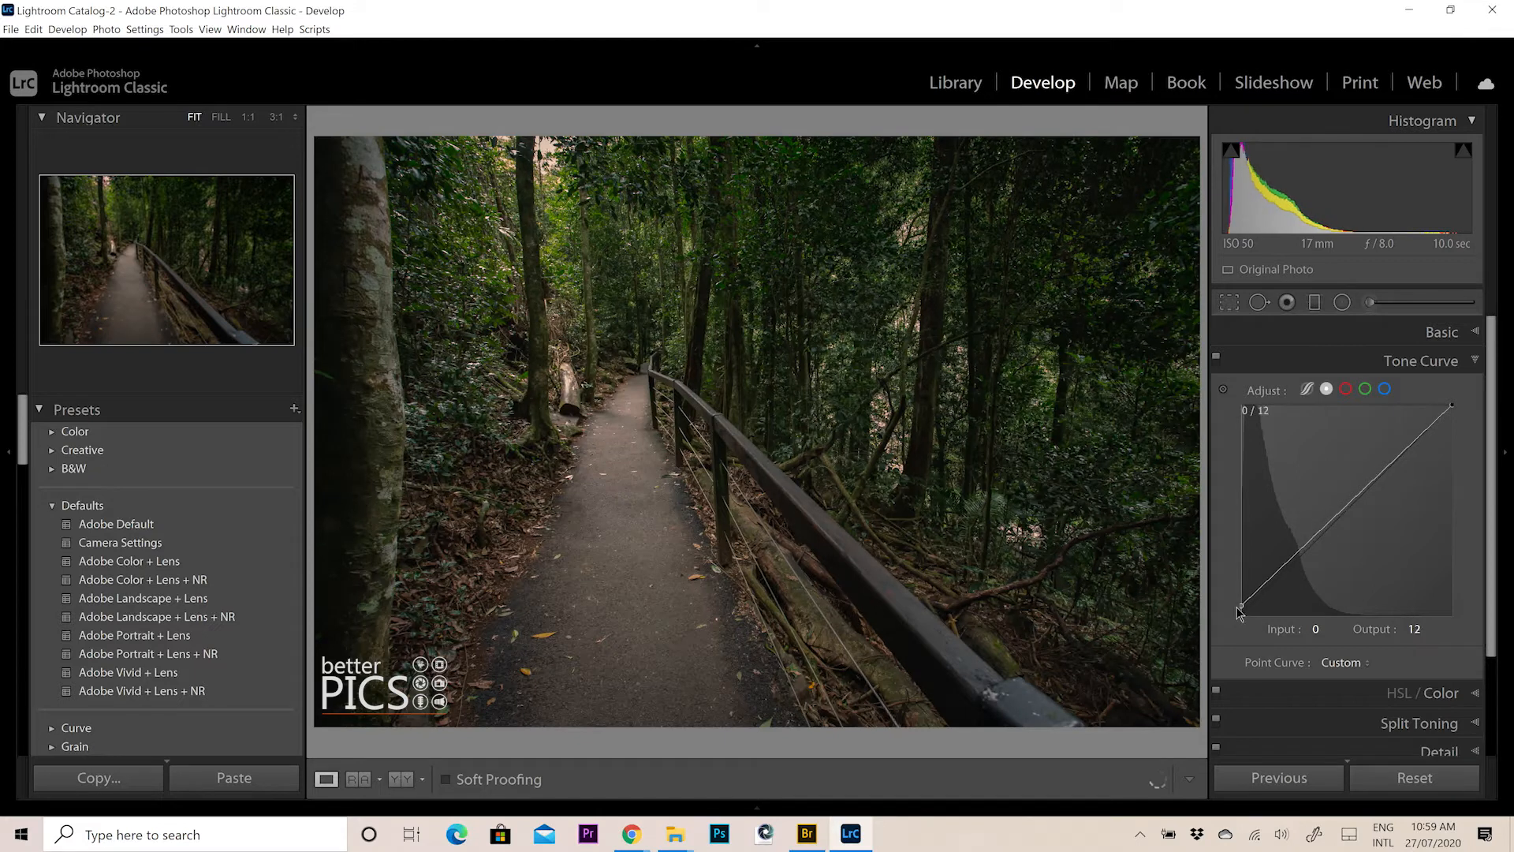
drag(1277, 577, 1279, 579)
drag(1348, 523, 1344, 511)
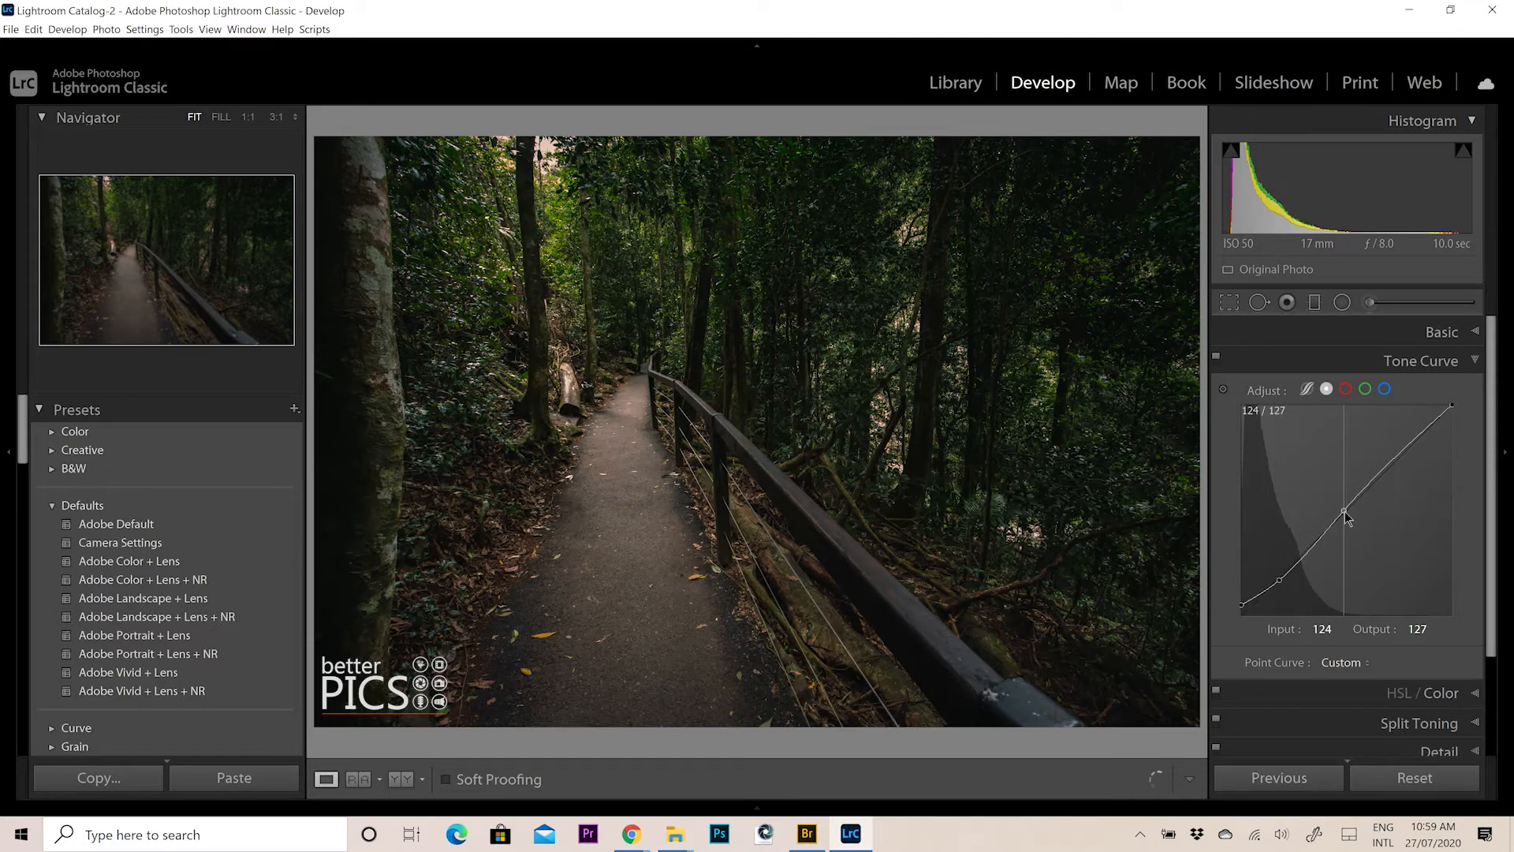
drag(1416, 442, 1412, 432)
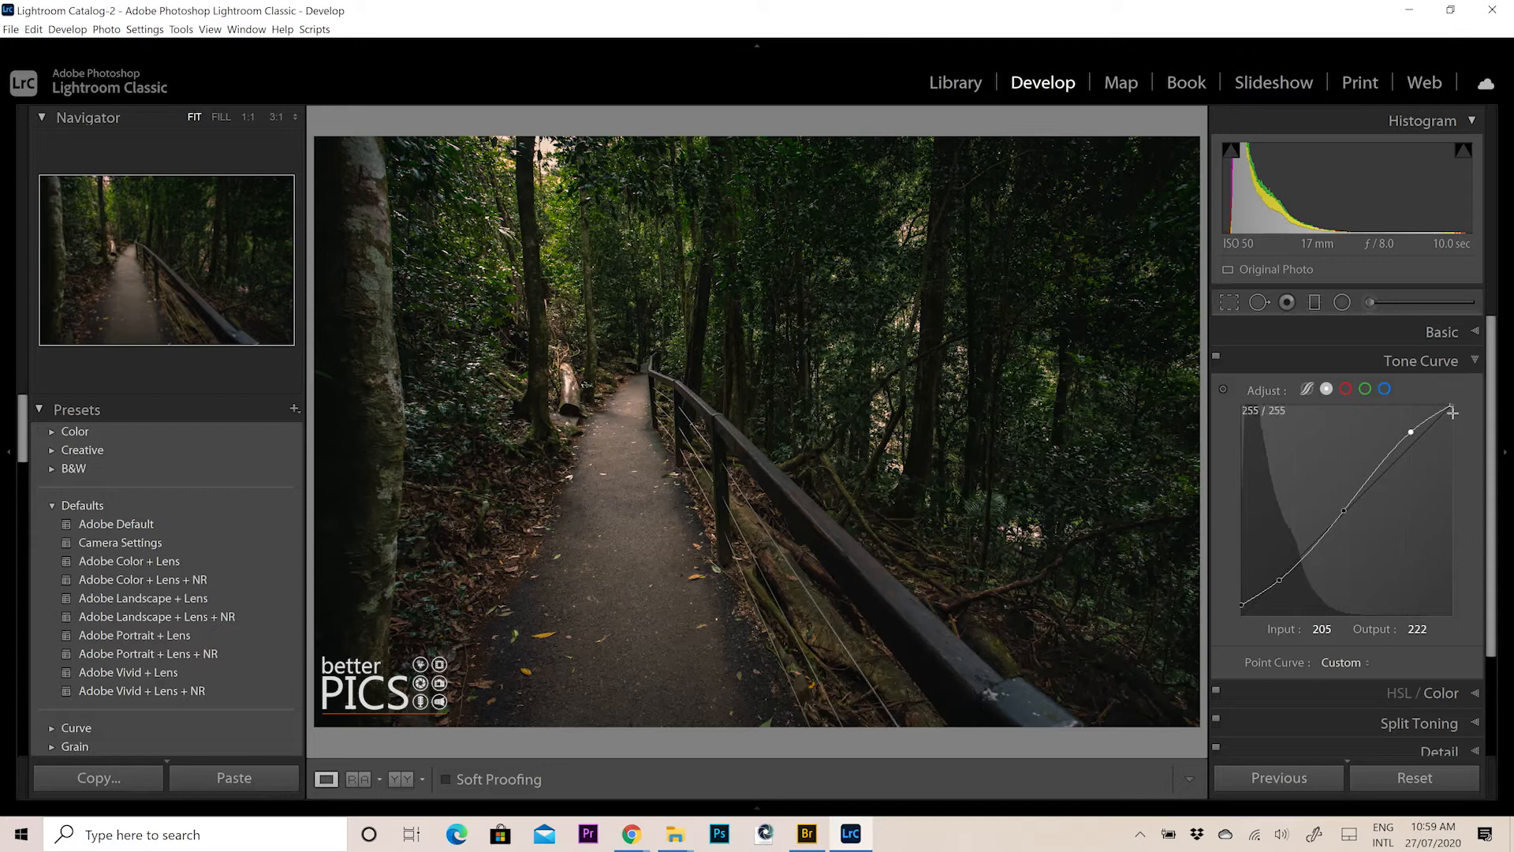
drag(1451, 411, 1452, 418)
drag(1279, 584, 1283, 582)
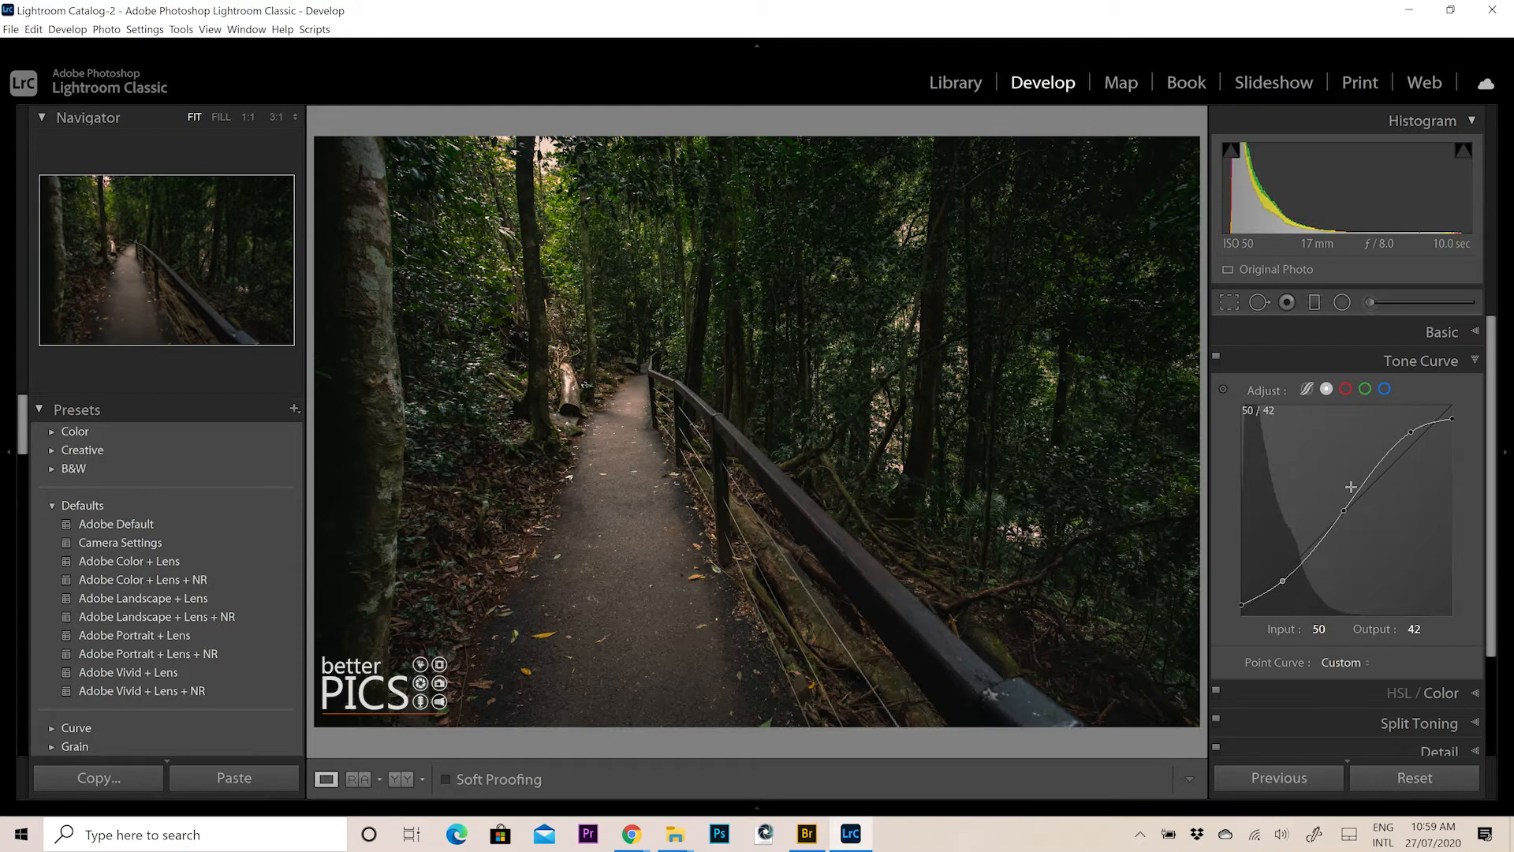
mouse_move(1411, 433)
mouse_down()
mouse_move(1455, 418)
mouse_move(1409, 433)
mouse_up()
key(alt)
key(ctrl+z)
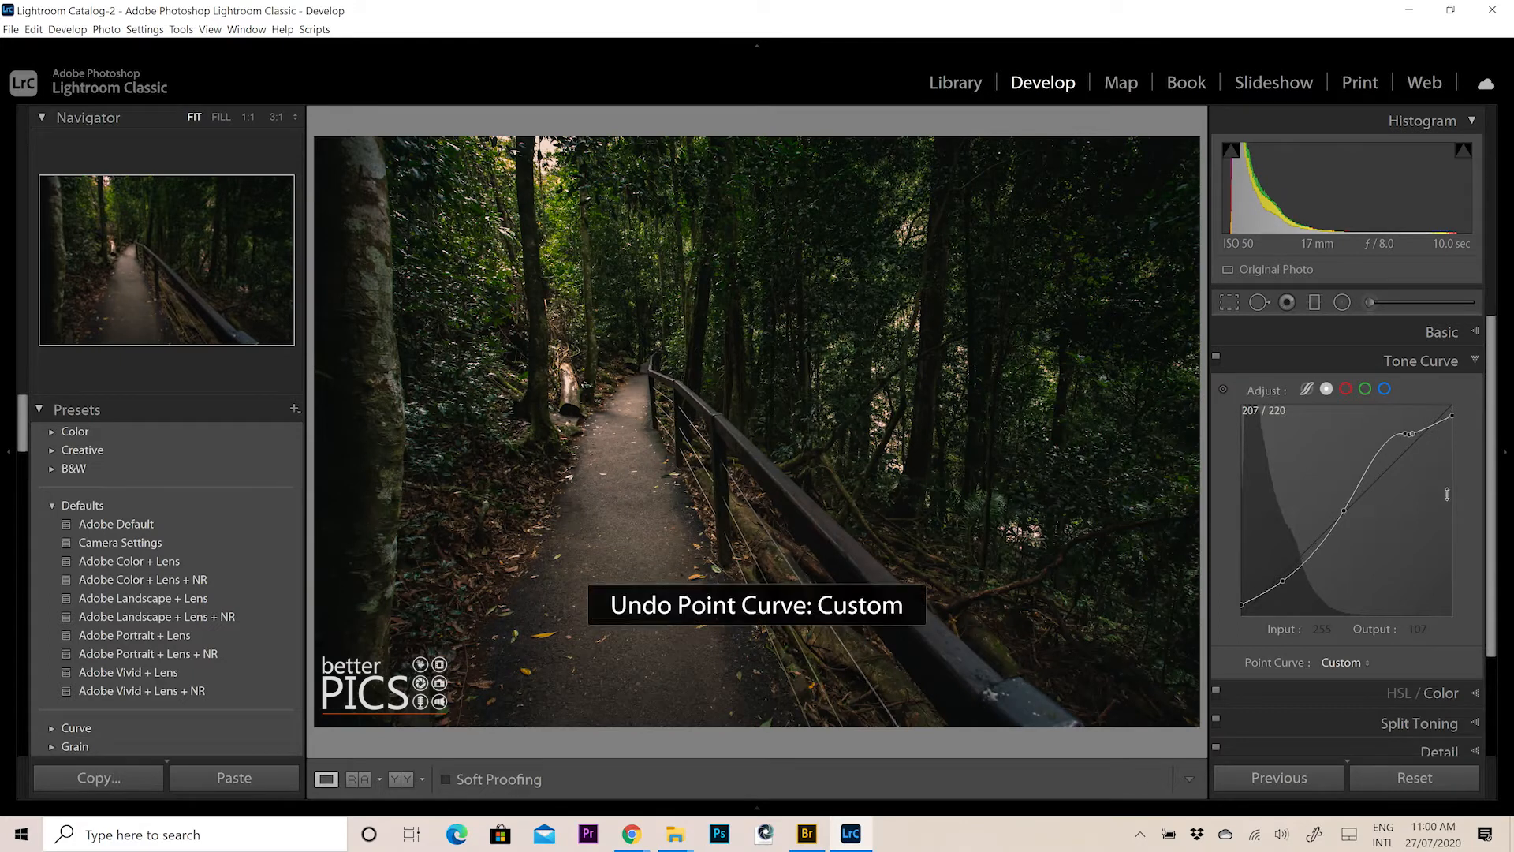
key(ctrl+z)
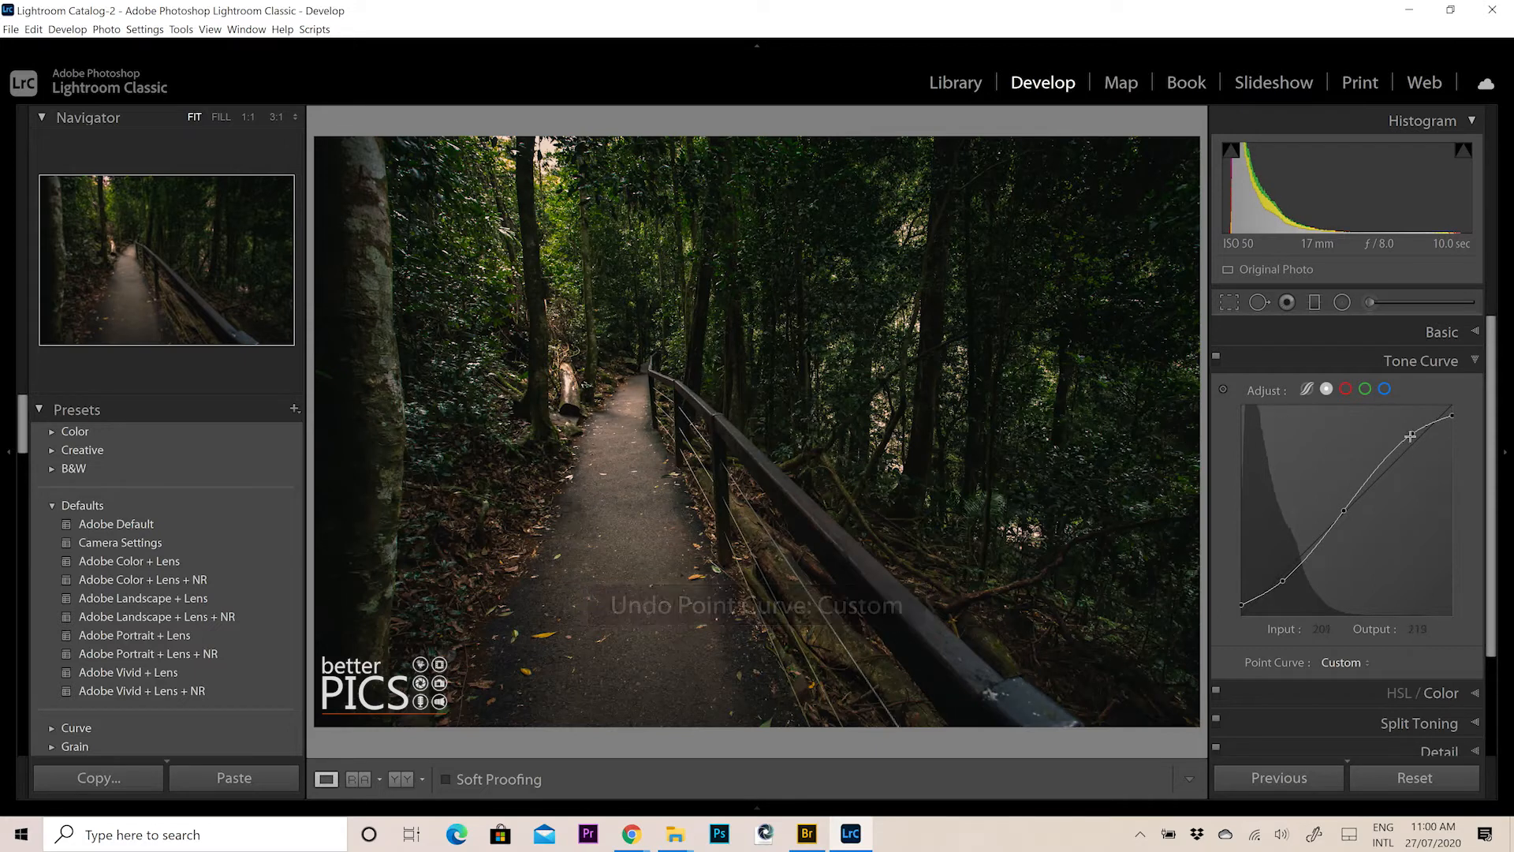
Refine the tone curve by moving the highlight point to 210/216, the shadow point to 50/52 and the black point's output to 17.
drag(1412, 430, 1415, 443)
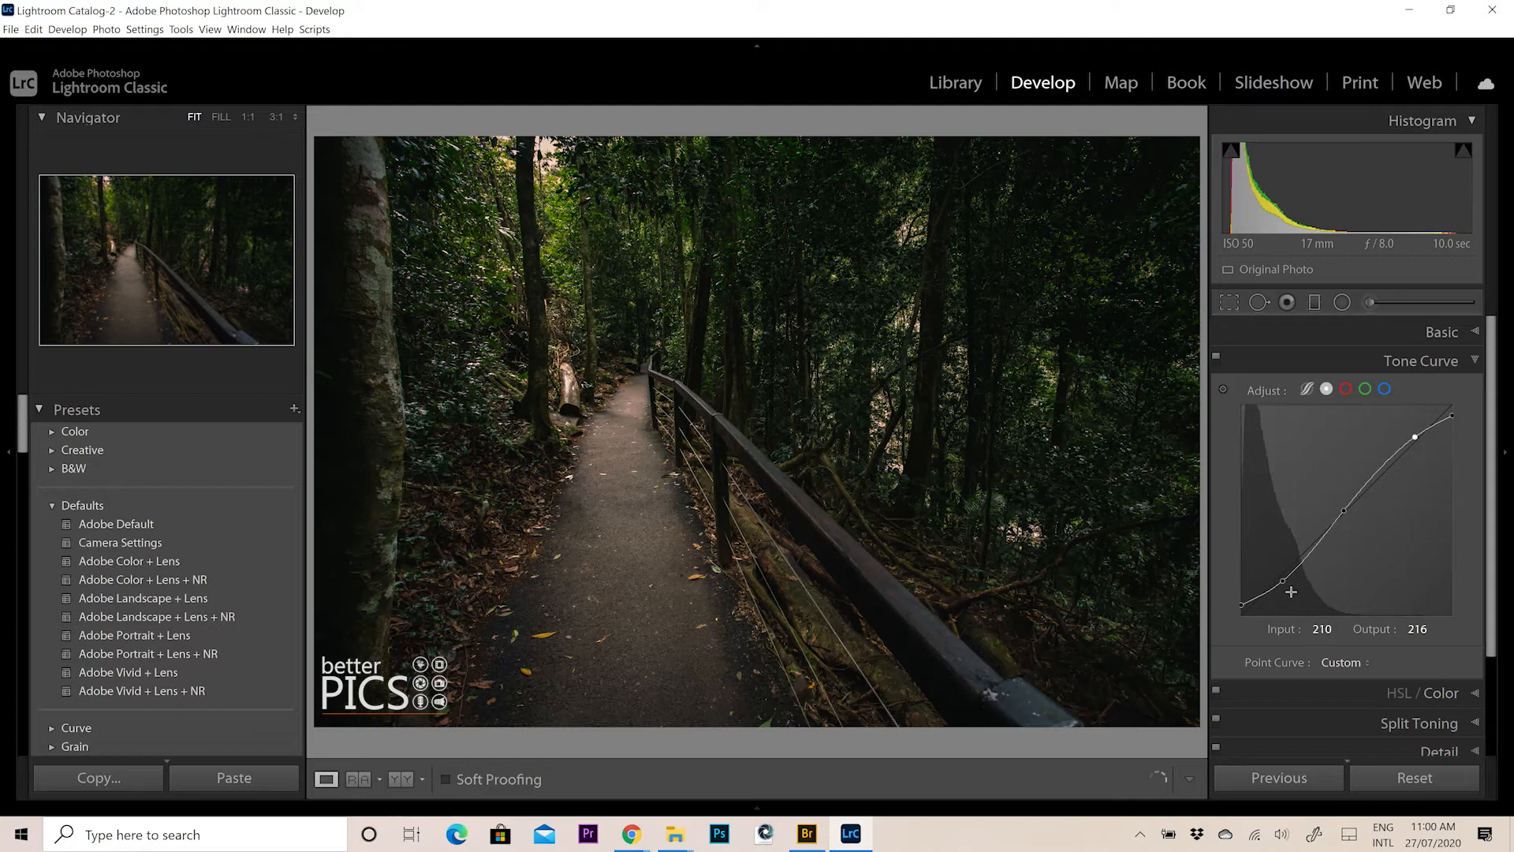
drag(1282, 583, 1279, 581)
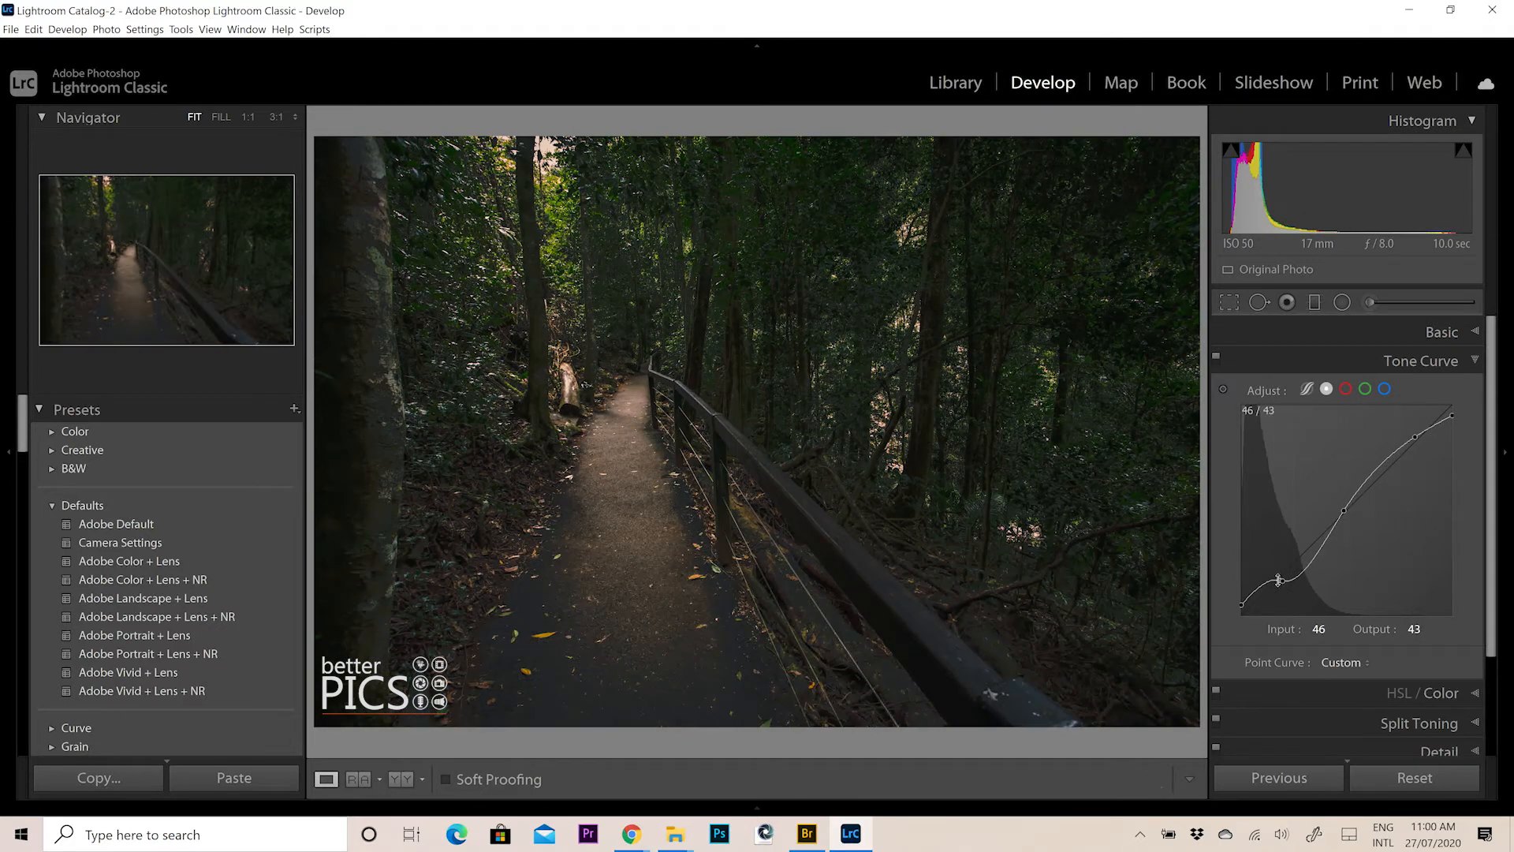
key(ctrl+z)
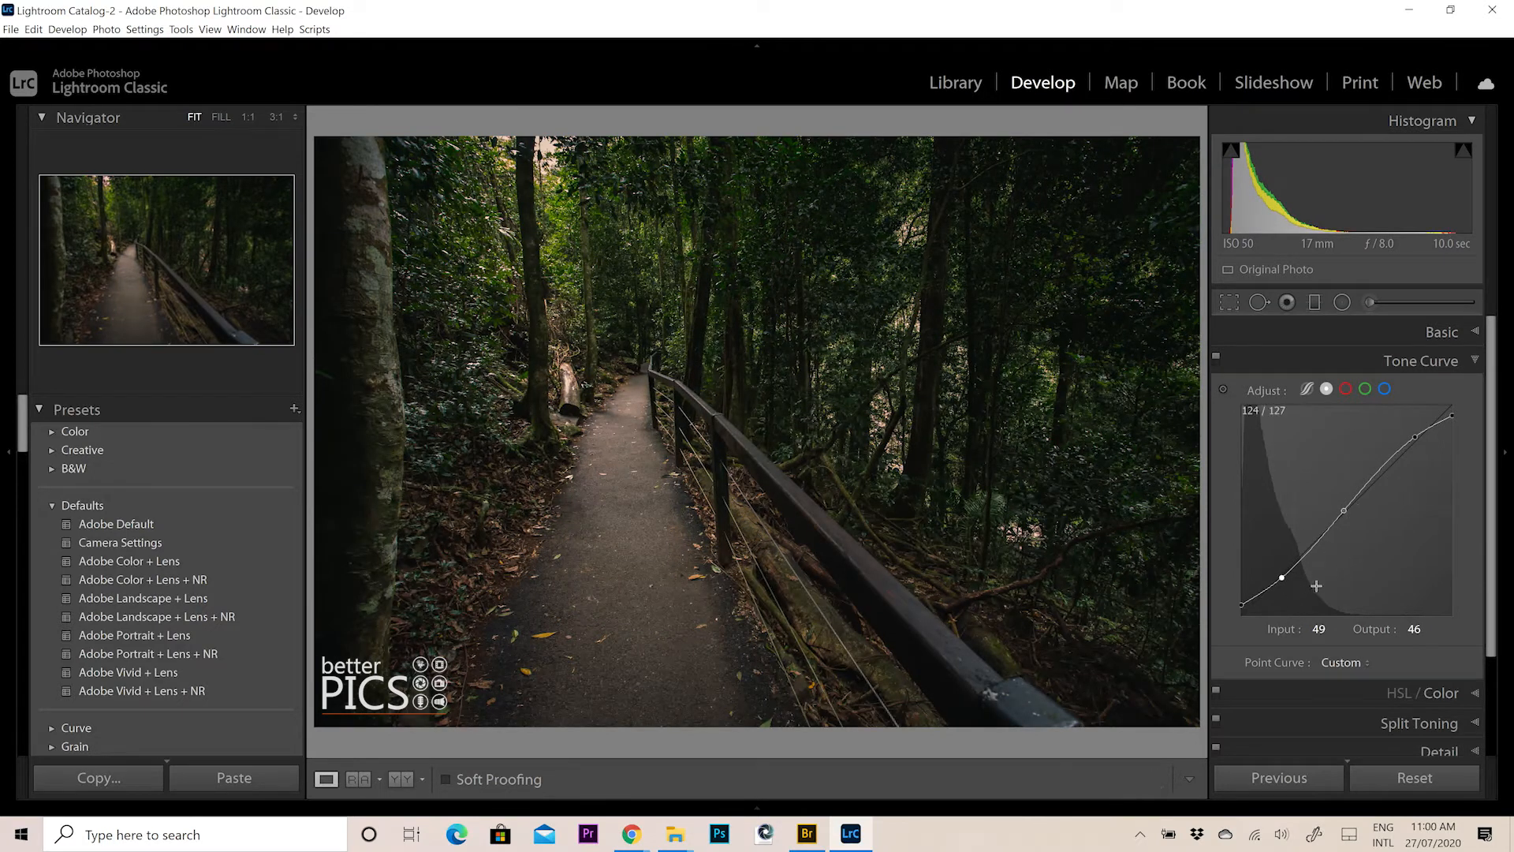
drag(1280, 576, 1285, 581)
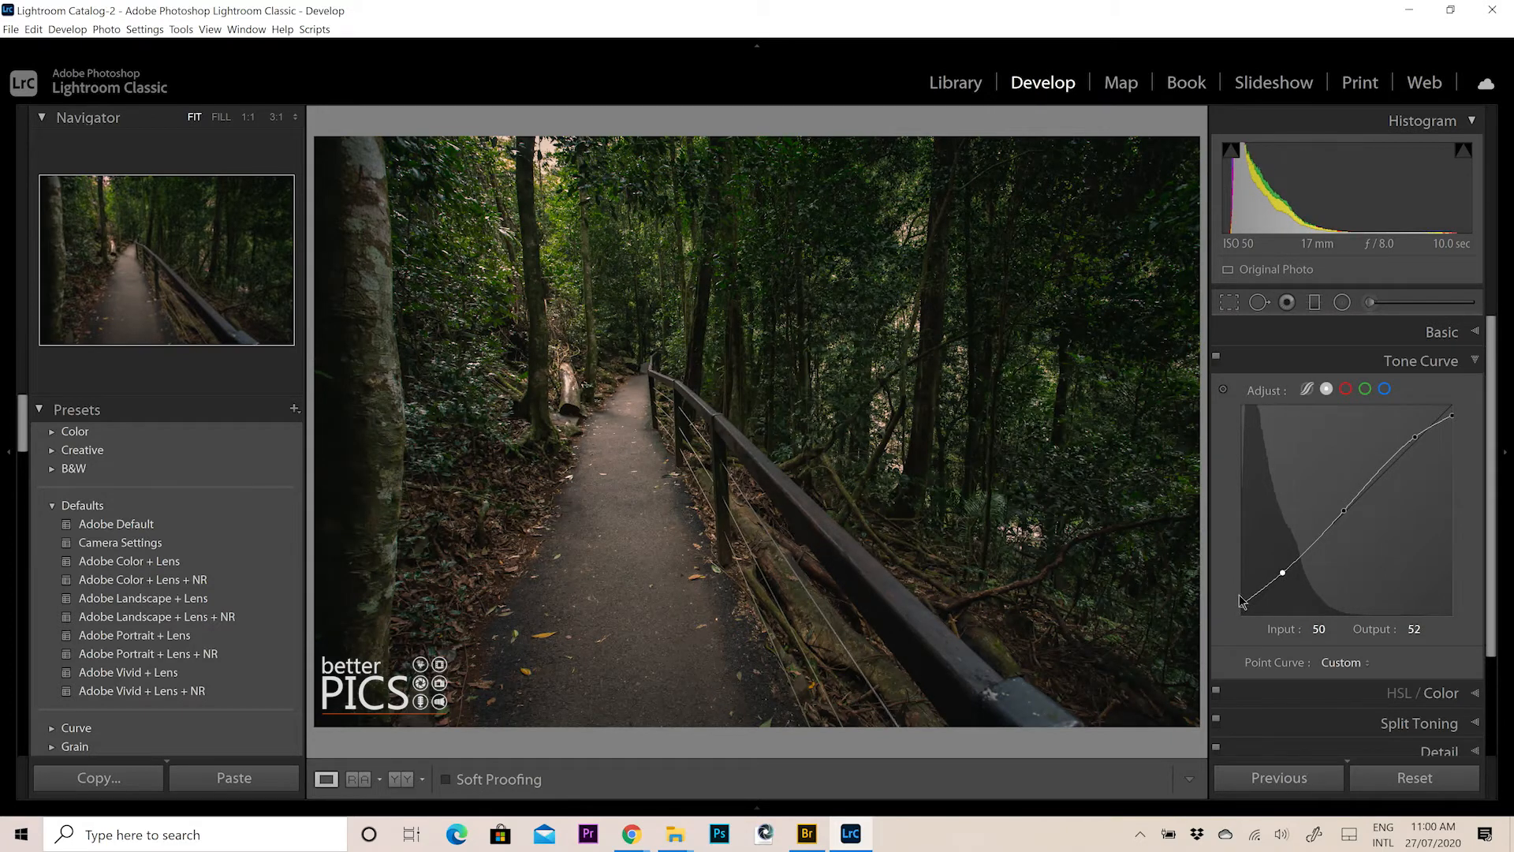
drag(1241, 604, 1241, 606)
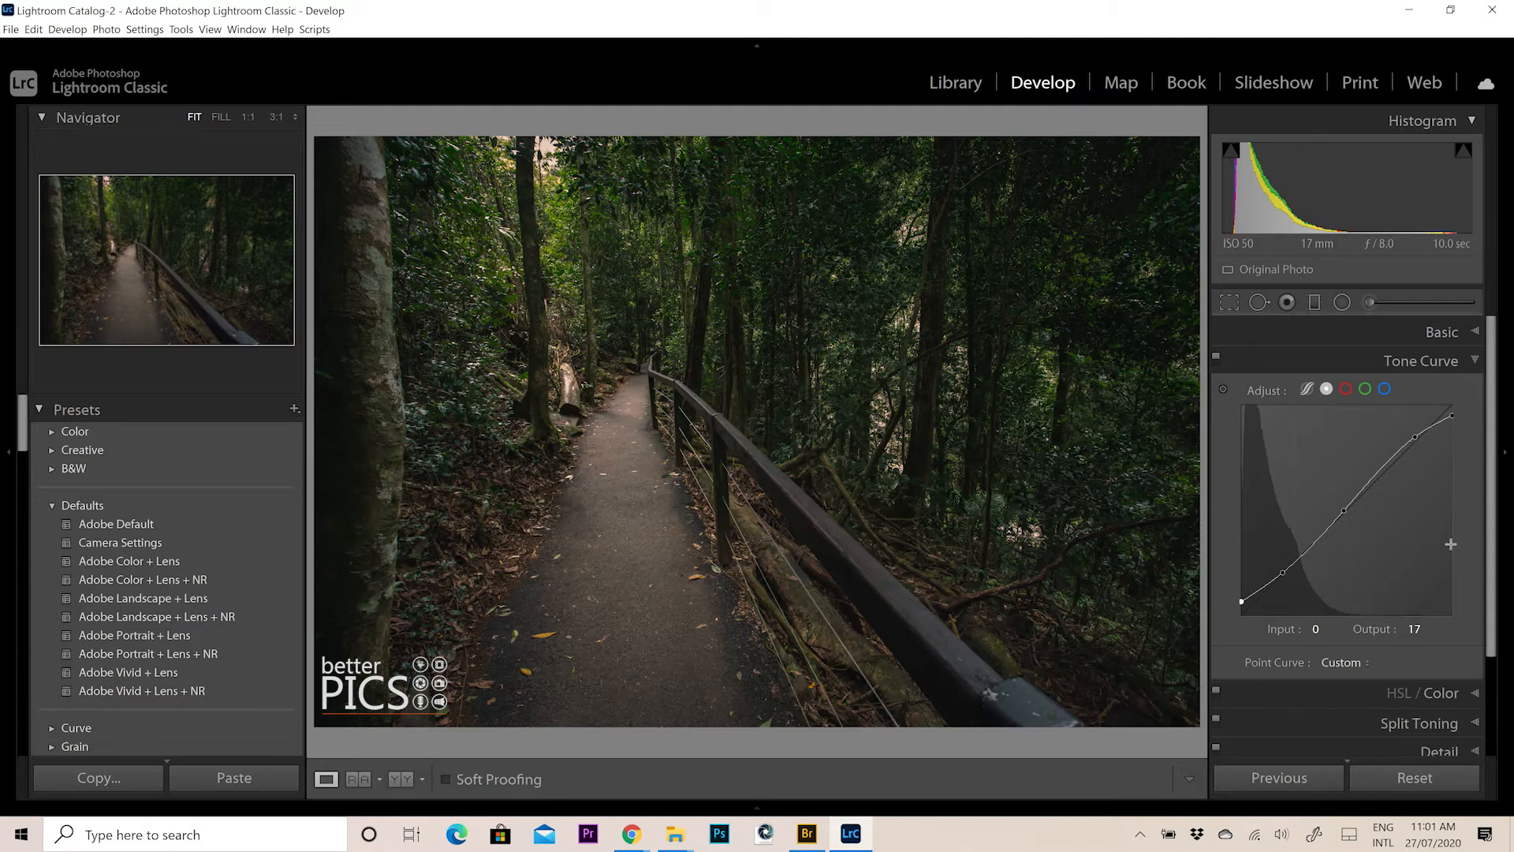
Set the split toning Balance to -39 and the Shadows Saturation to 9.
click(1475, 362)
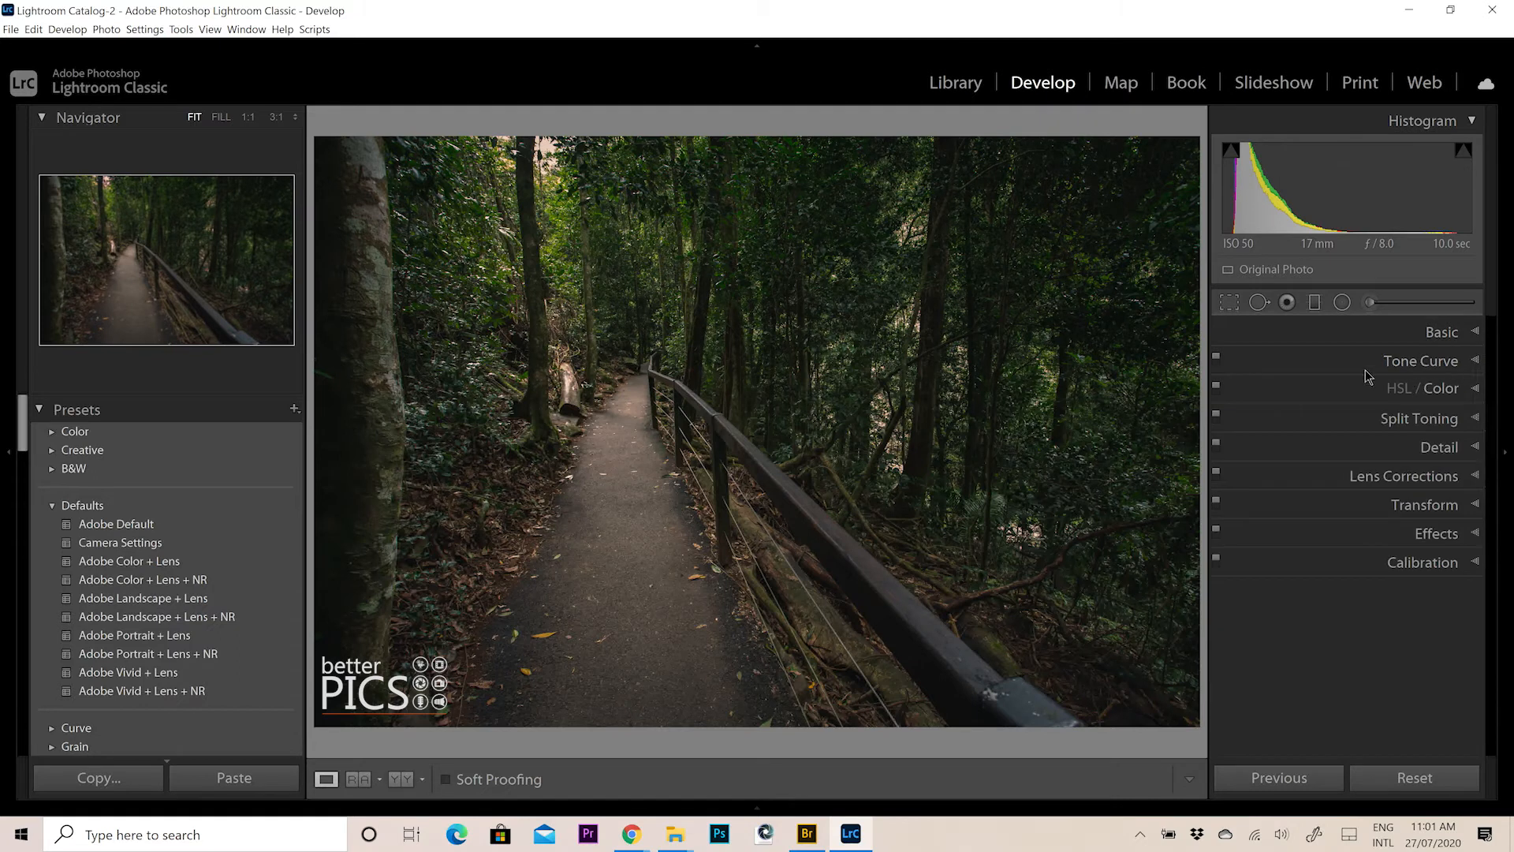
click(1476, 420)
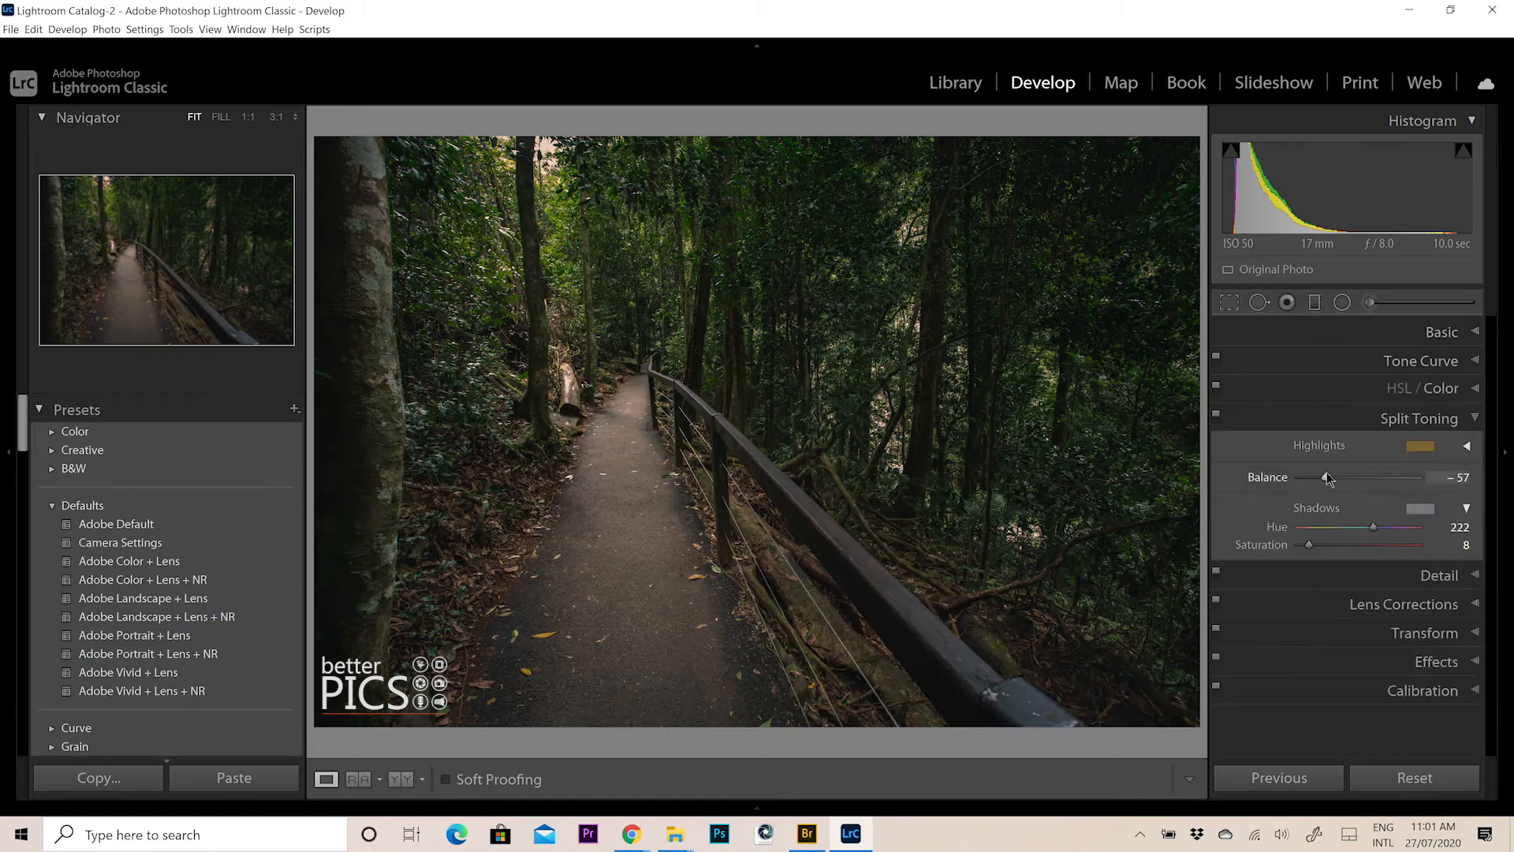
drag(1325, 478, 1336, 475)
drag(1309, 544, 1309, 543)
drag(1313, 544, 1309, 544)
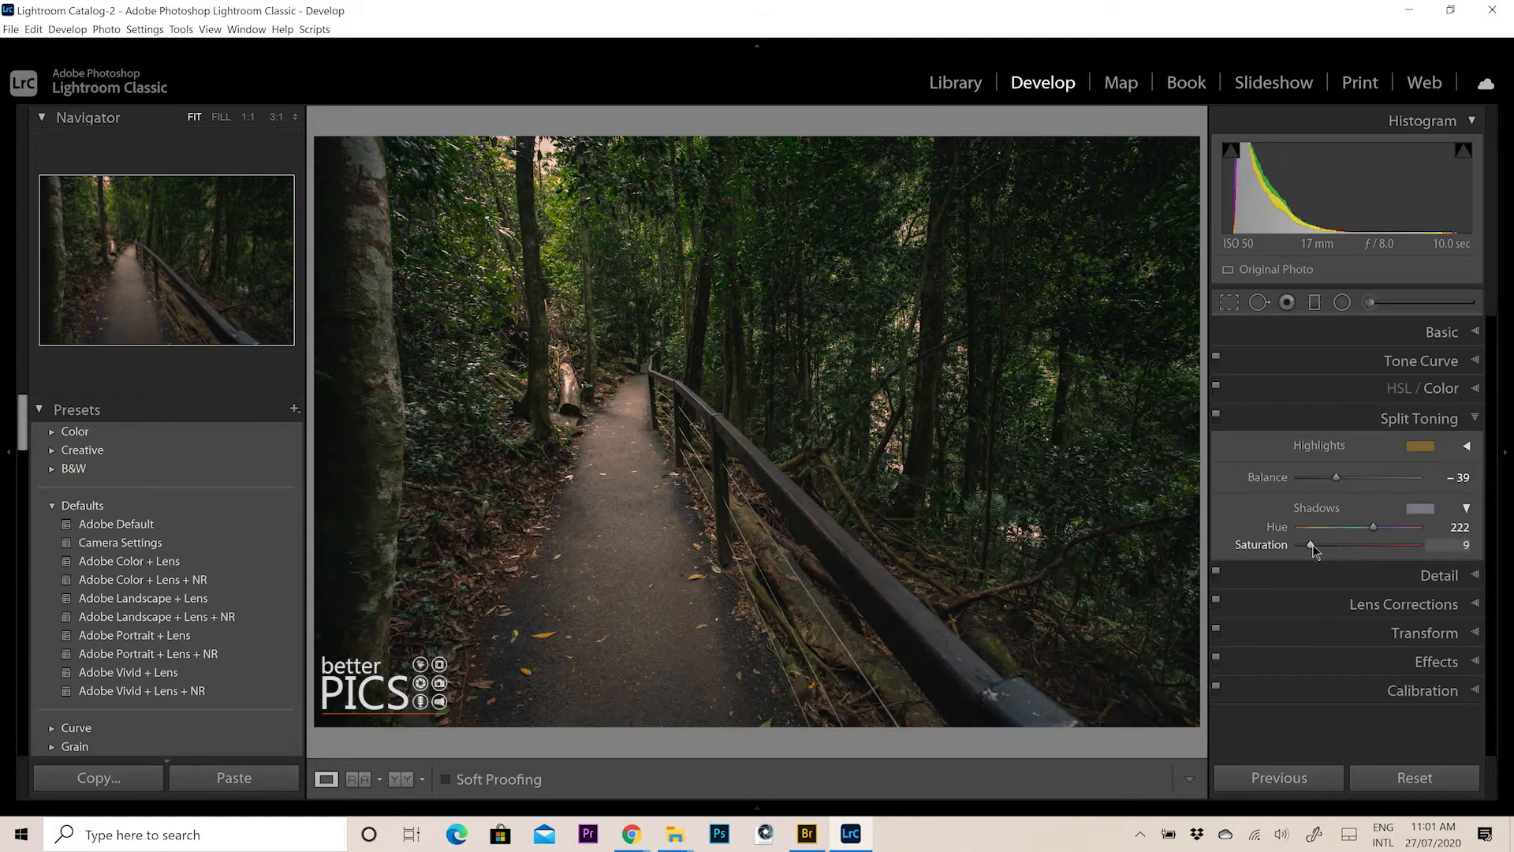
Reduce the photo's overall colour by setting Vibrance to -10 and Saturation to -3.
click(1447, 332)
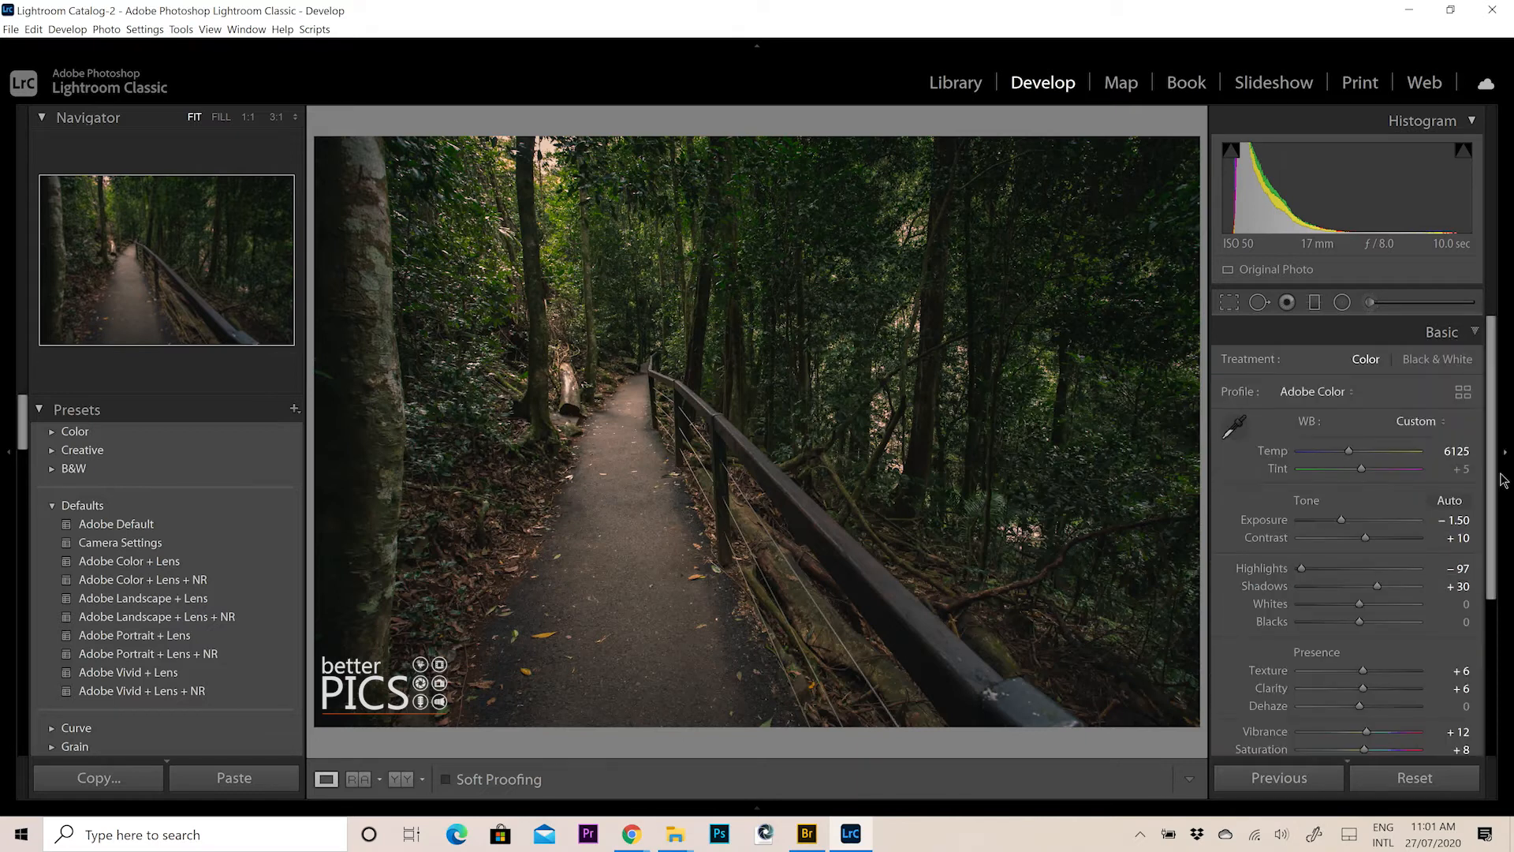
scroll(1494, 441, down, 2)
scroll(1496, 447, down, 2)
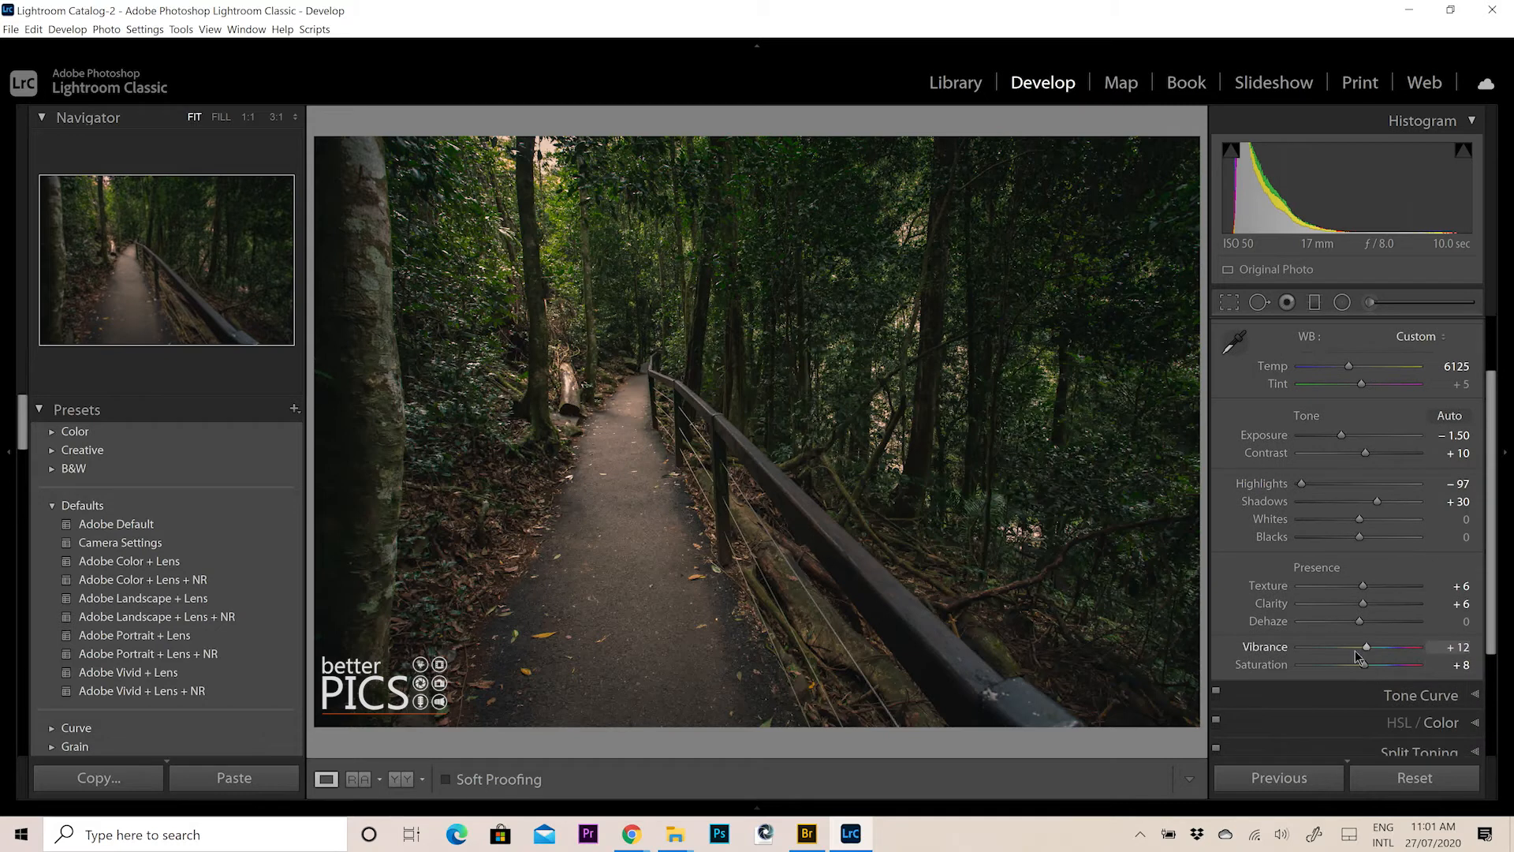
drag(1353, 648, 1358, 663)
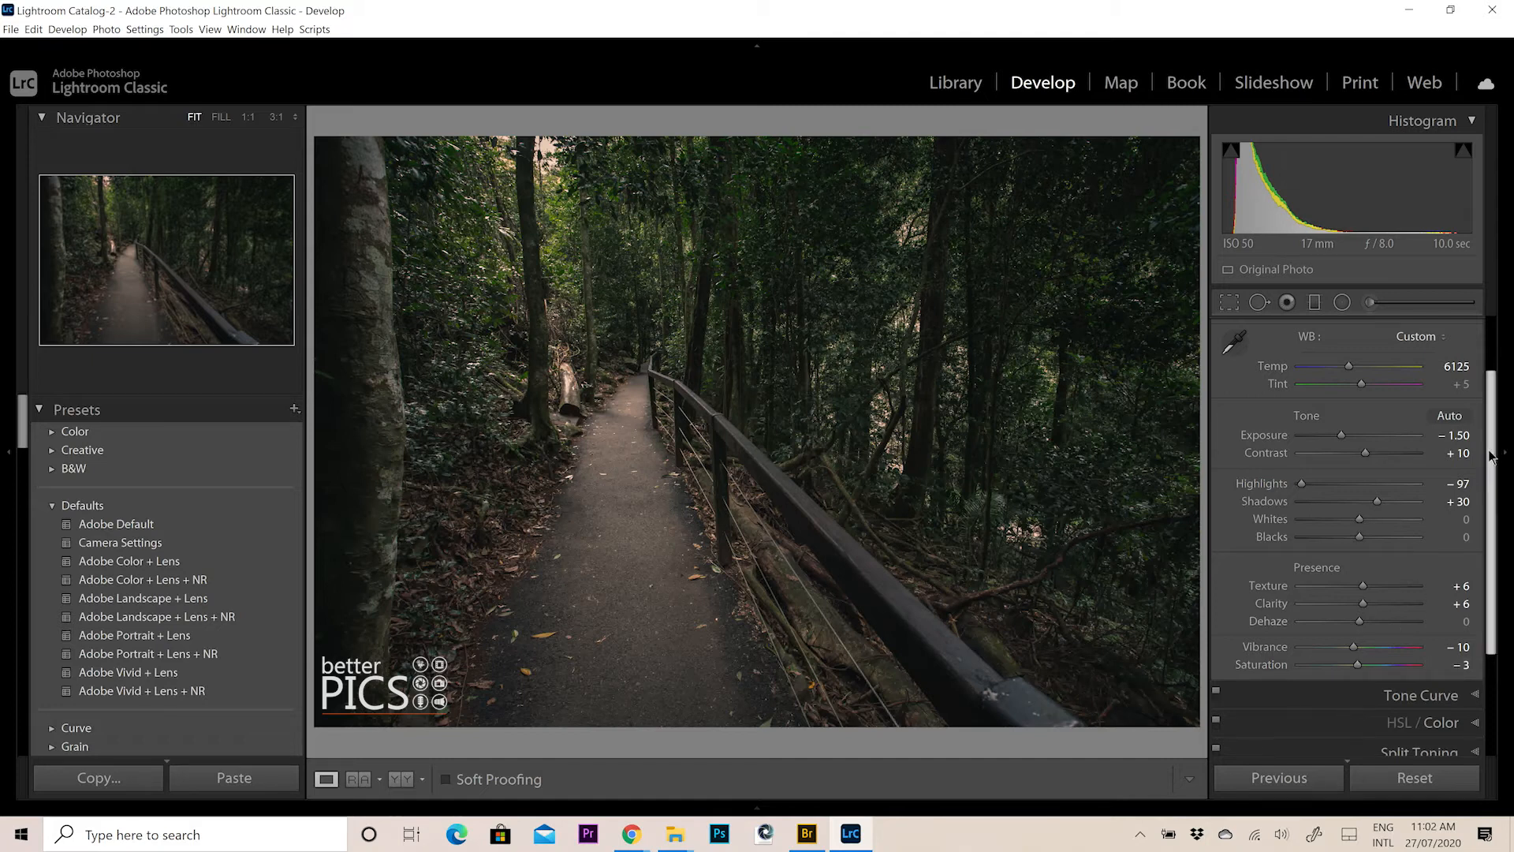
Set up a new adjustment brush with Exposure and Highlights reset to 0, Saturation 22 and brush size 26.7.
scroll(1490, 456, up, 2)
click(1370, 302)
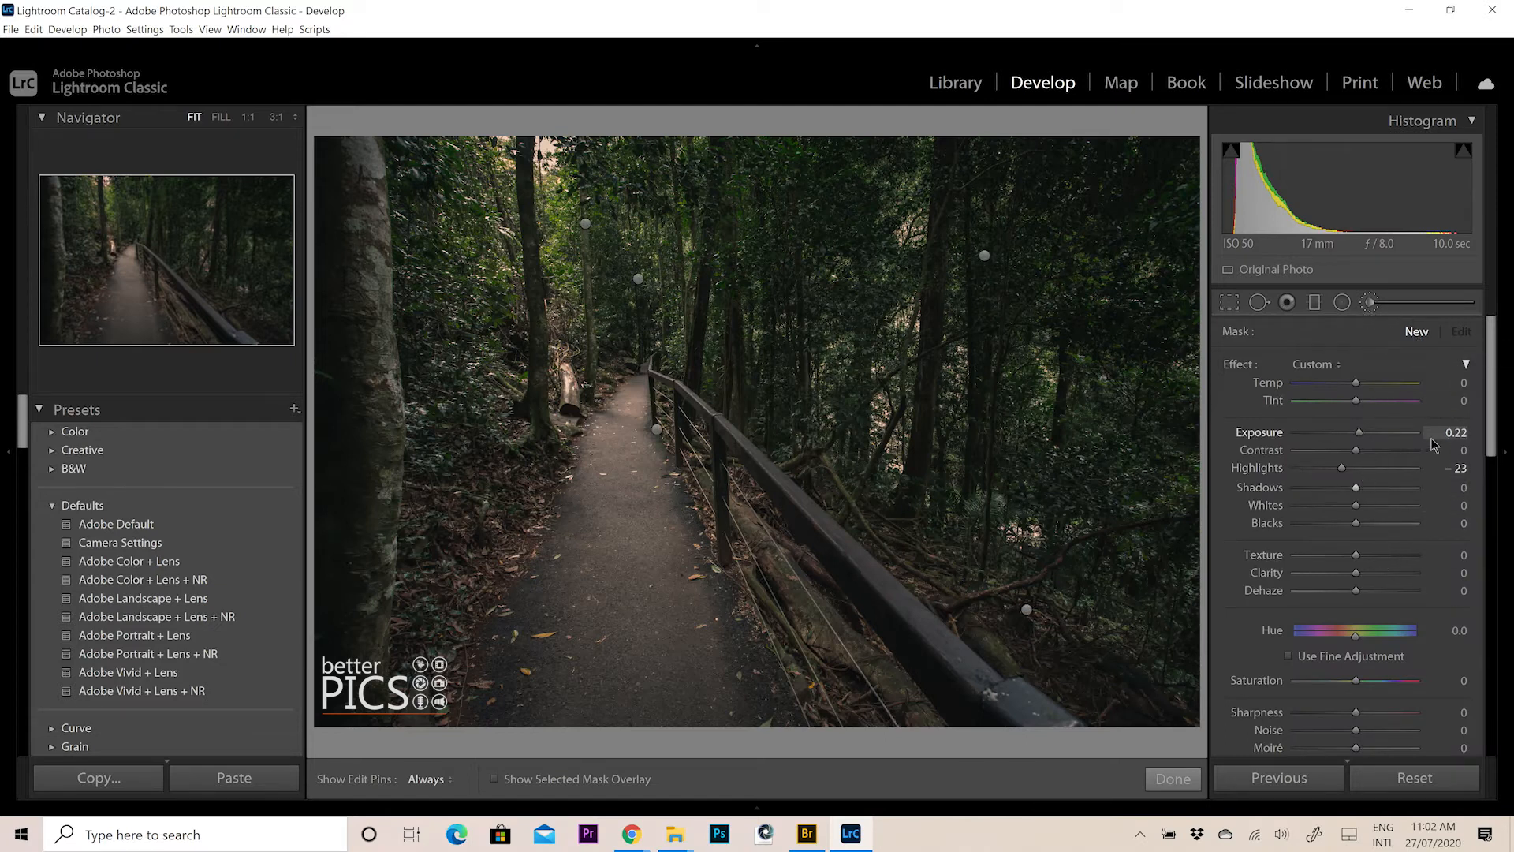
double_click(1359, 433)
double_click(1356, 472)
scroll(1371, 659, down, 3)
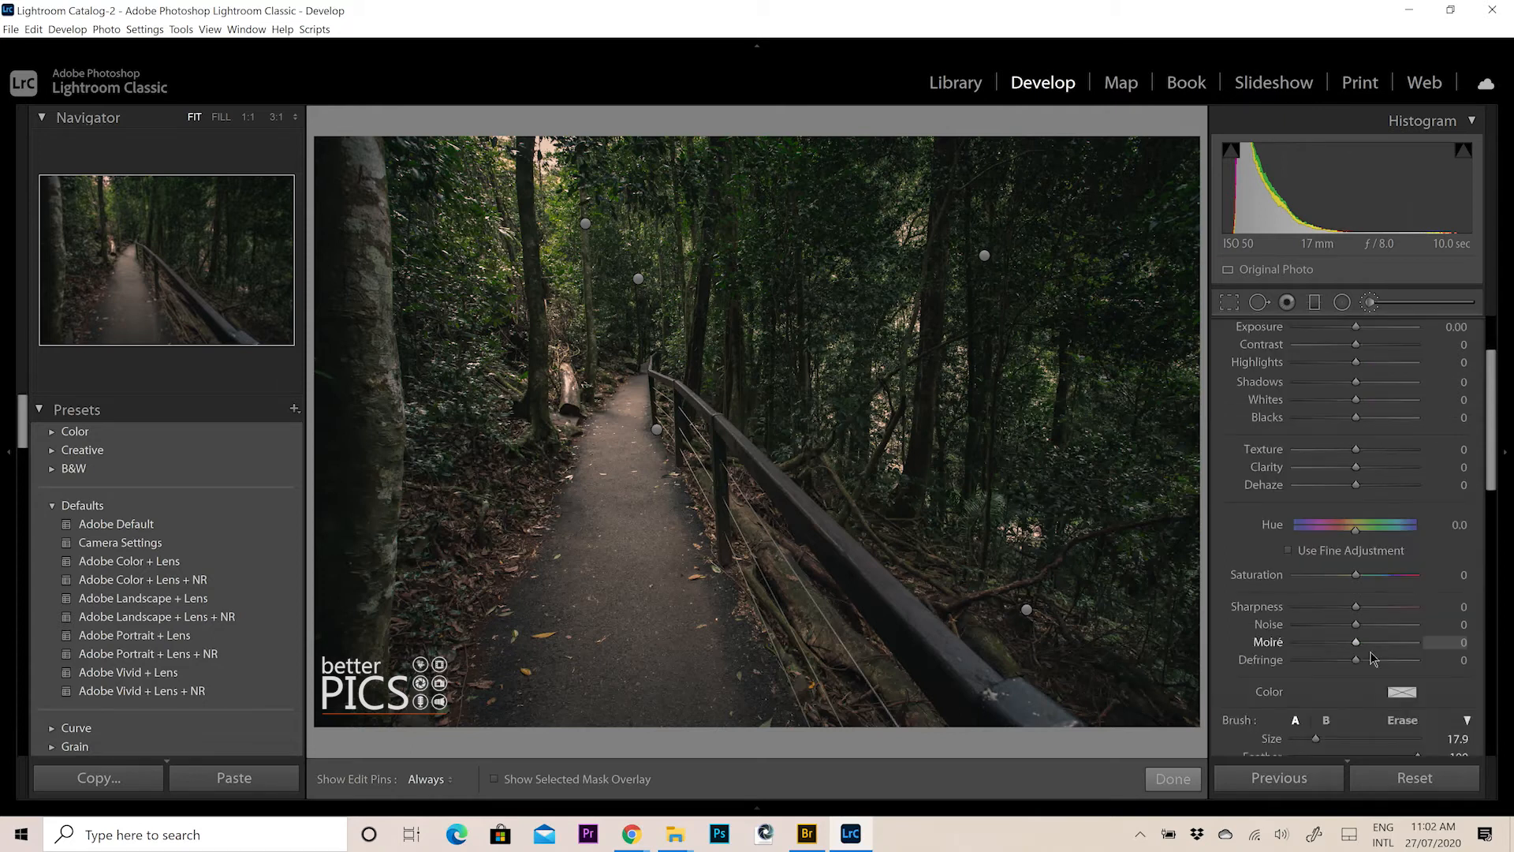
drag(1356, 575, 1375, 580)
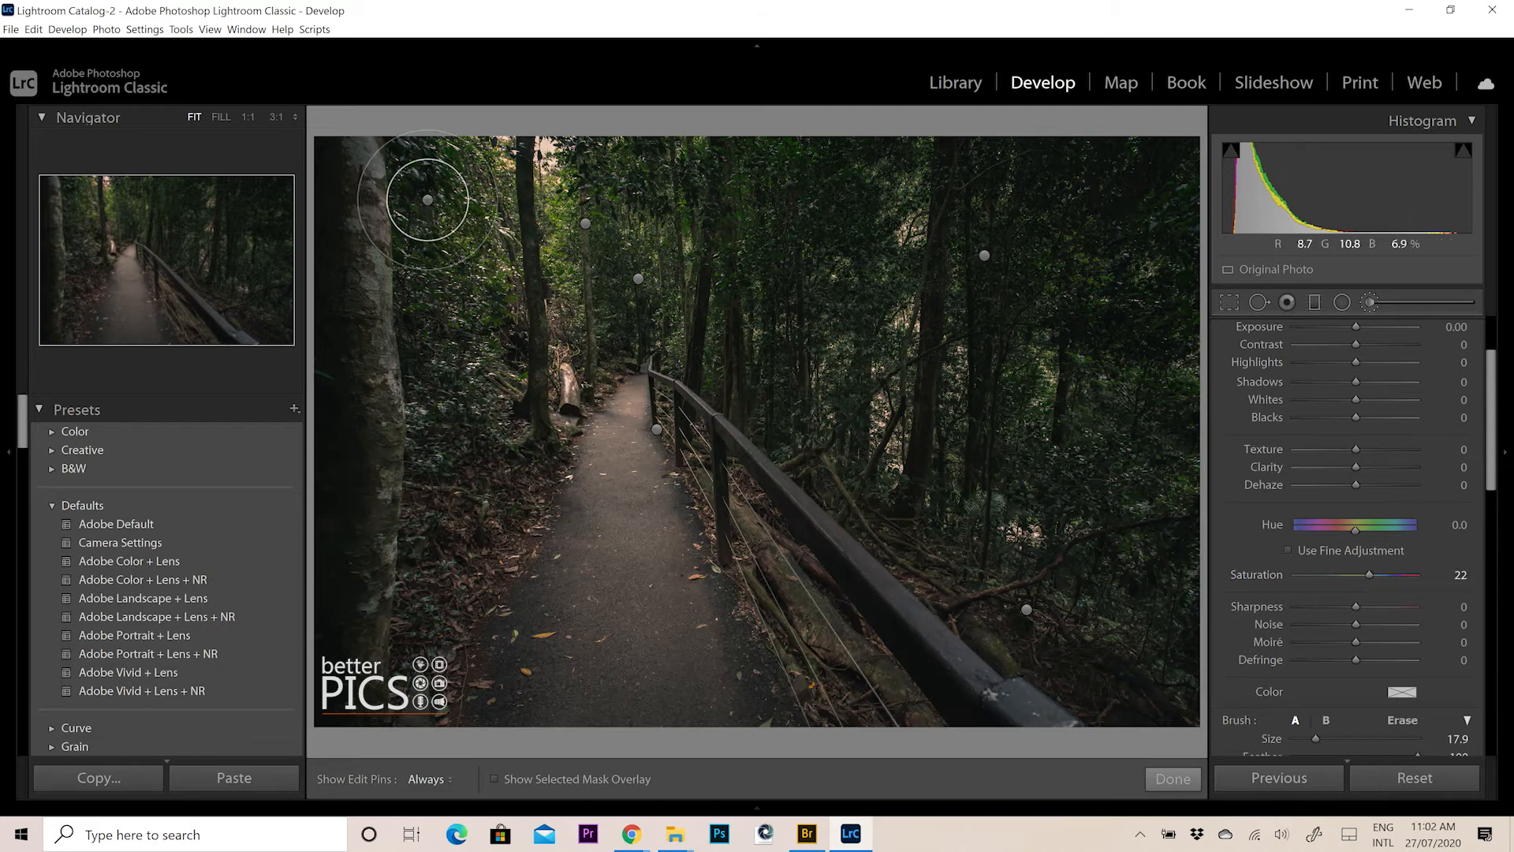
drag(1493, 466, 1491, 509)
drag(1316, 574, 1327, 575)
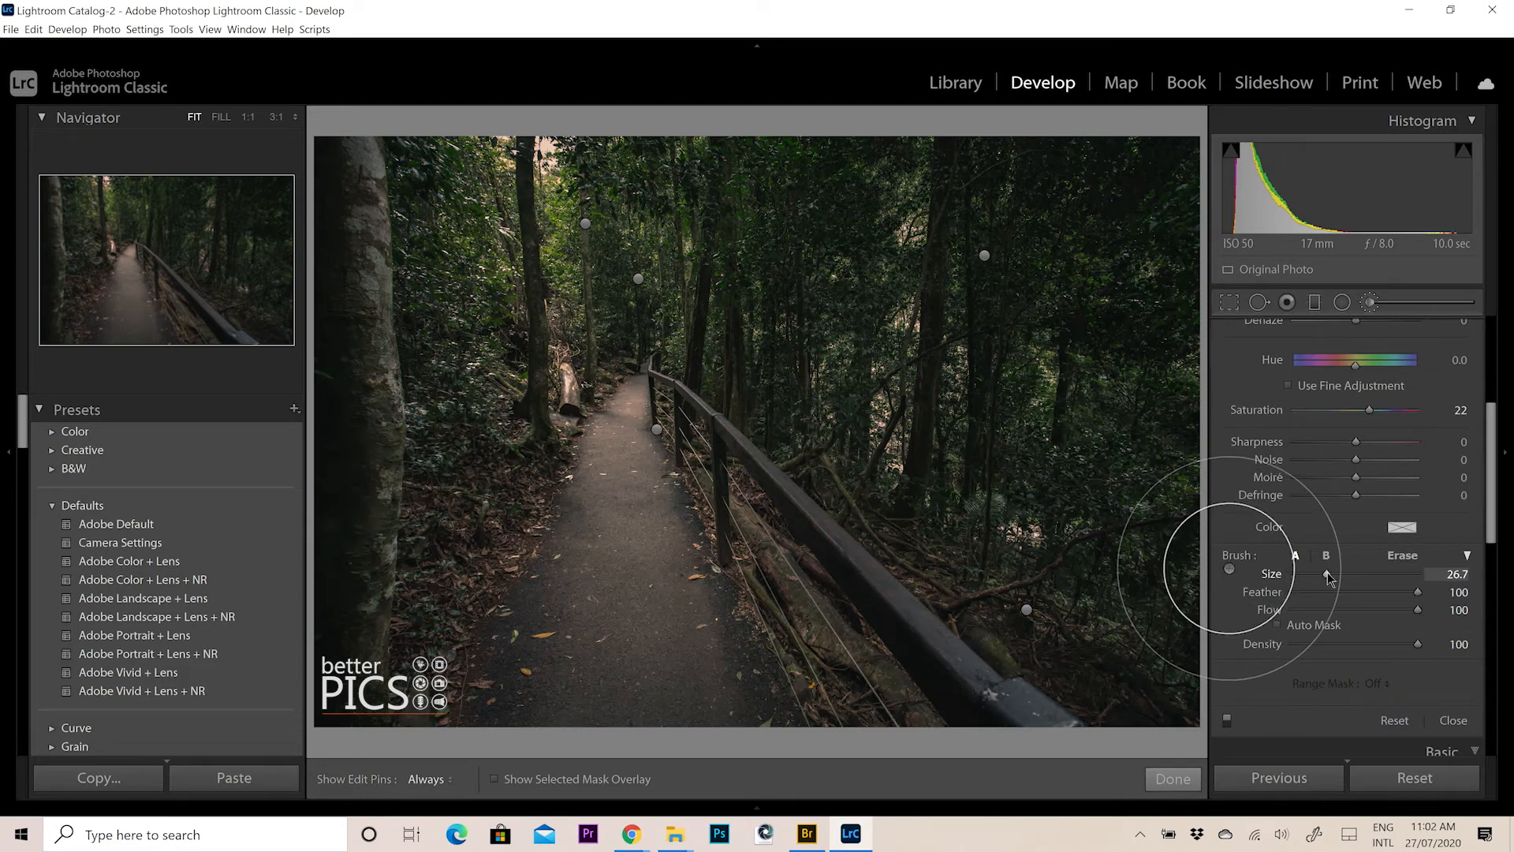
Brush the Saturation 22 adjustment over the foliage around the trees left of the path's far end.
key(h)
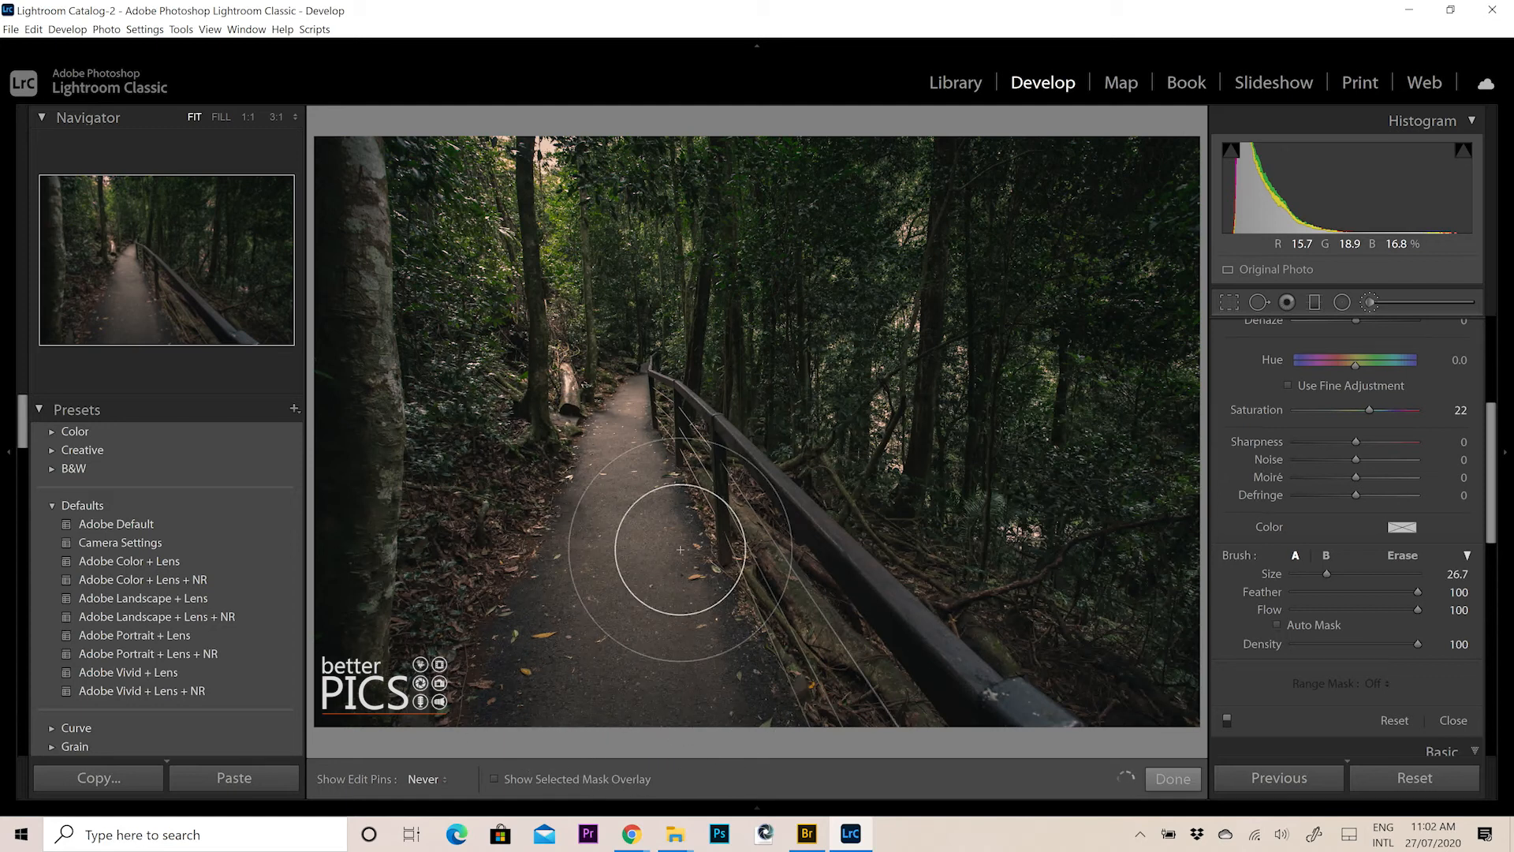
key(h)
key(h)
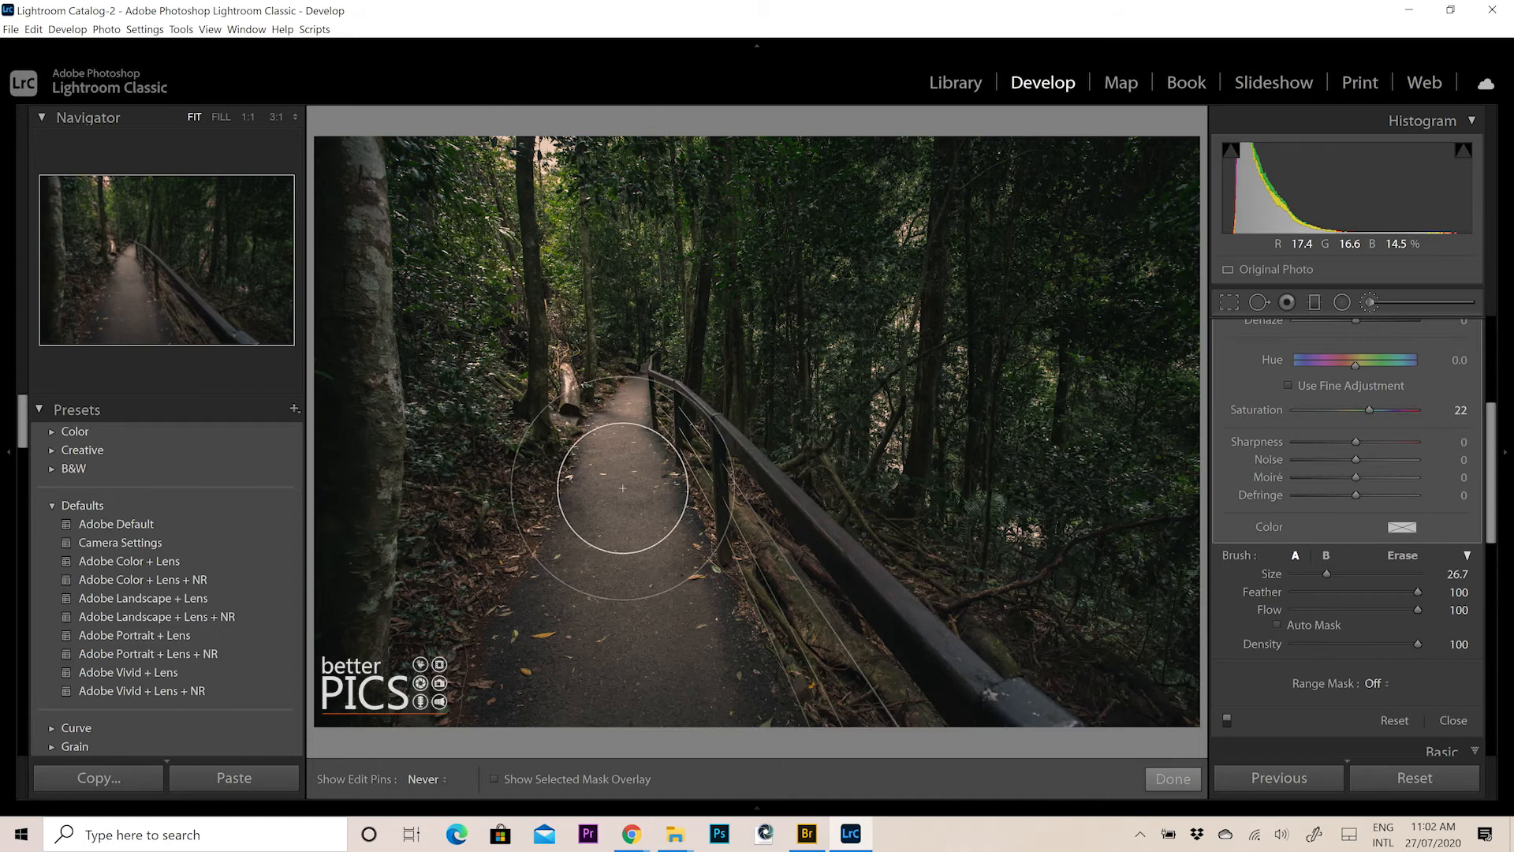
key(h)
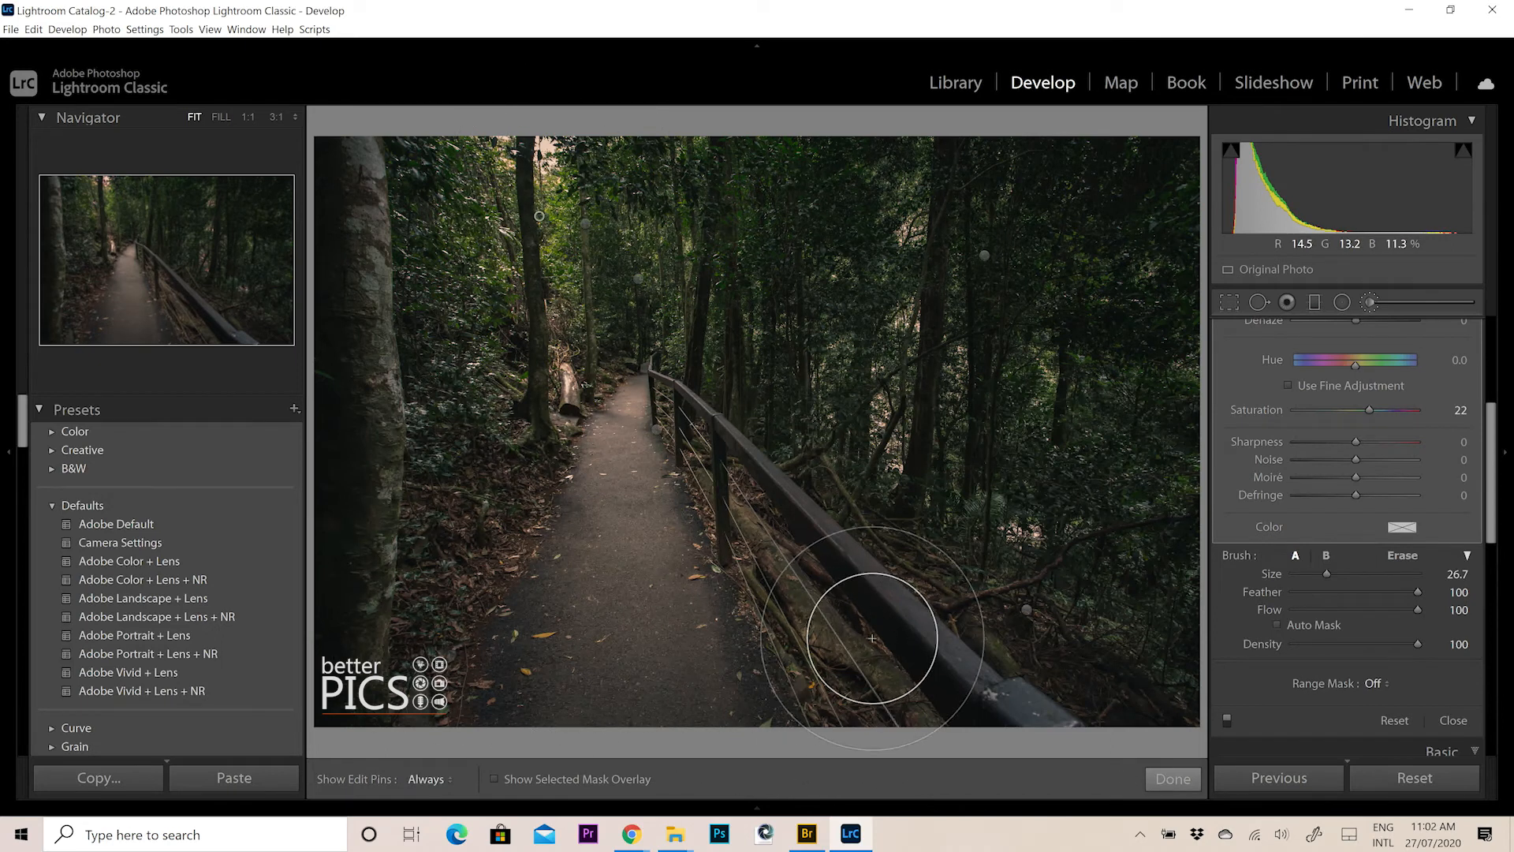
Add a new brush mask with Saturation 22 and paint it along the far half of the path.
drag(1489, 474, 1490, 379)
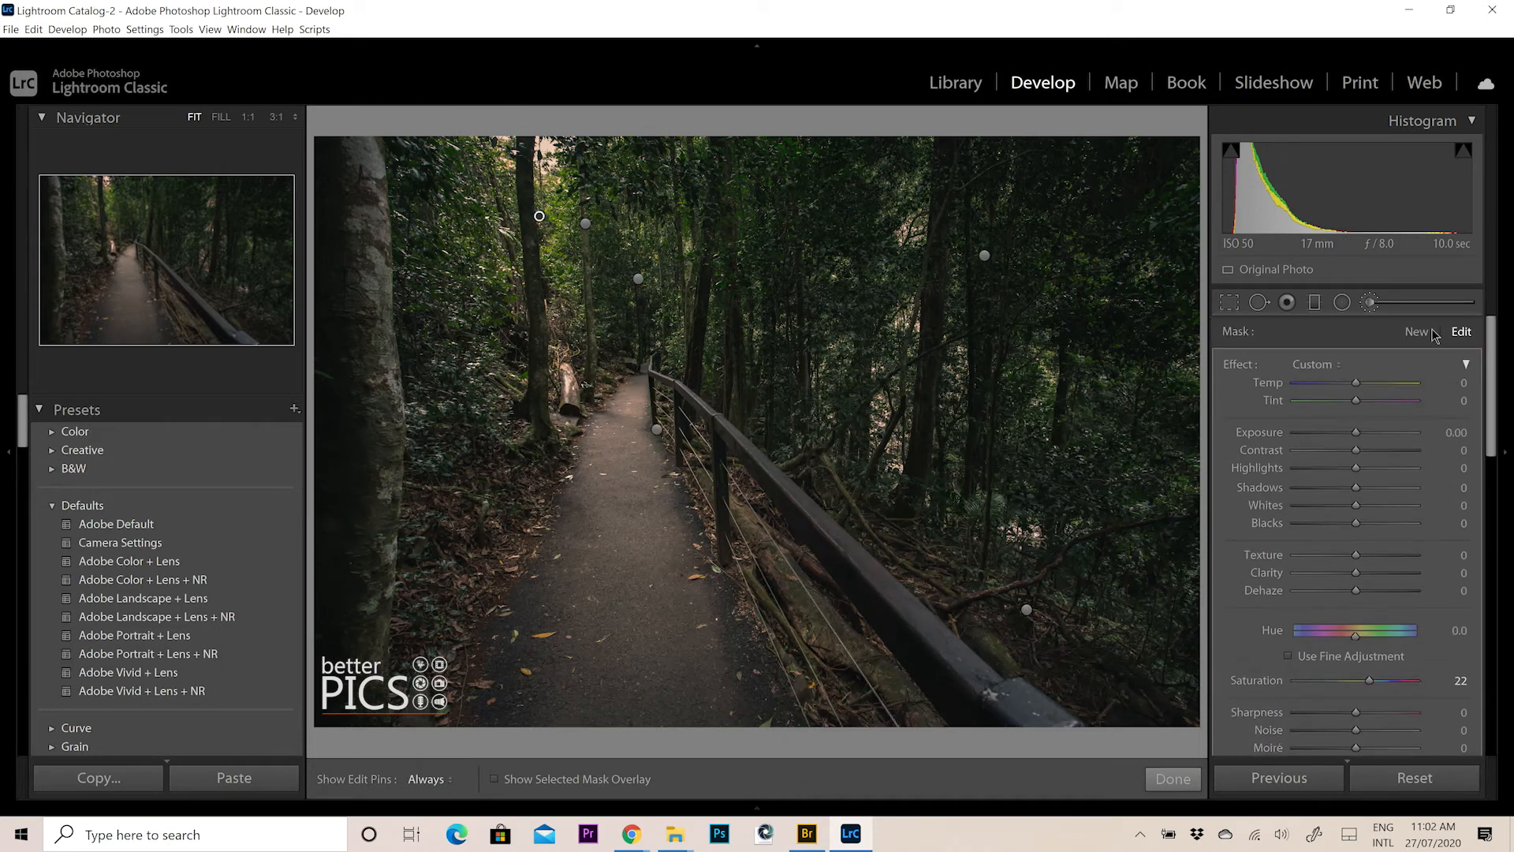
click(1417, 333)
key(h)
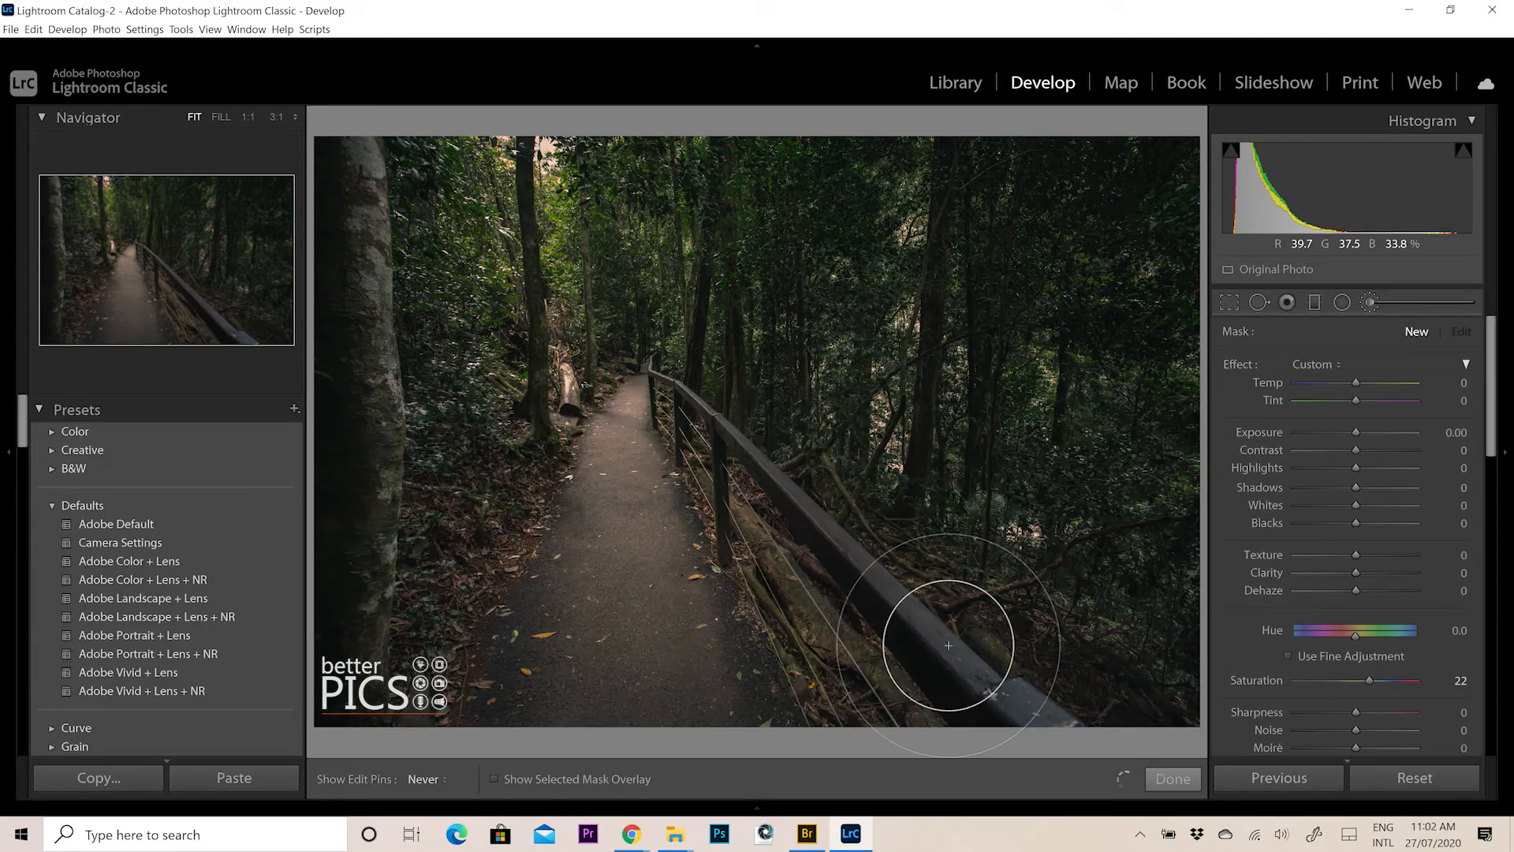
mouse_move(632, 494)
mouse_down()
mouse_move(555, 190)
mouse_move(612, 409)
mouse_up()
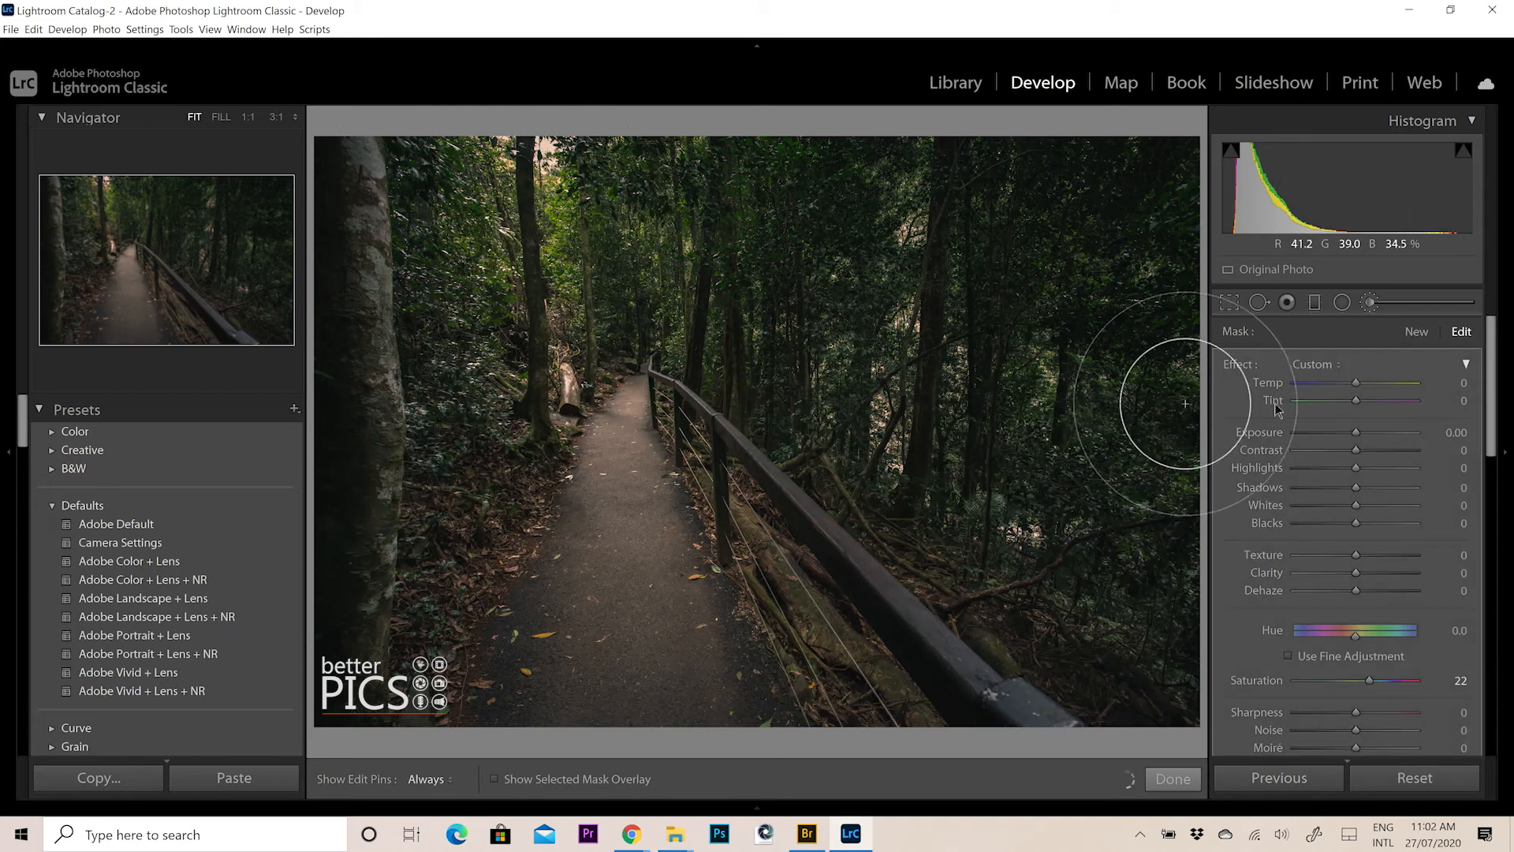
Add another Saturation 22 brush mask starting at the upper part of the trees left of the path, and close the brush.
click(1417, 332)
key(h)
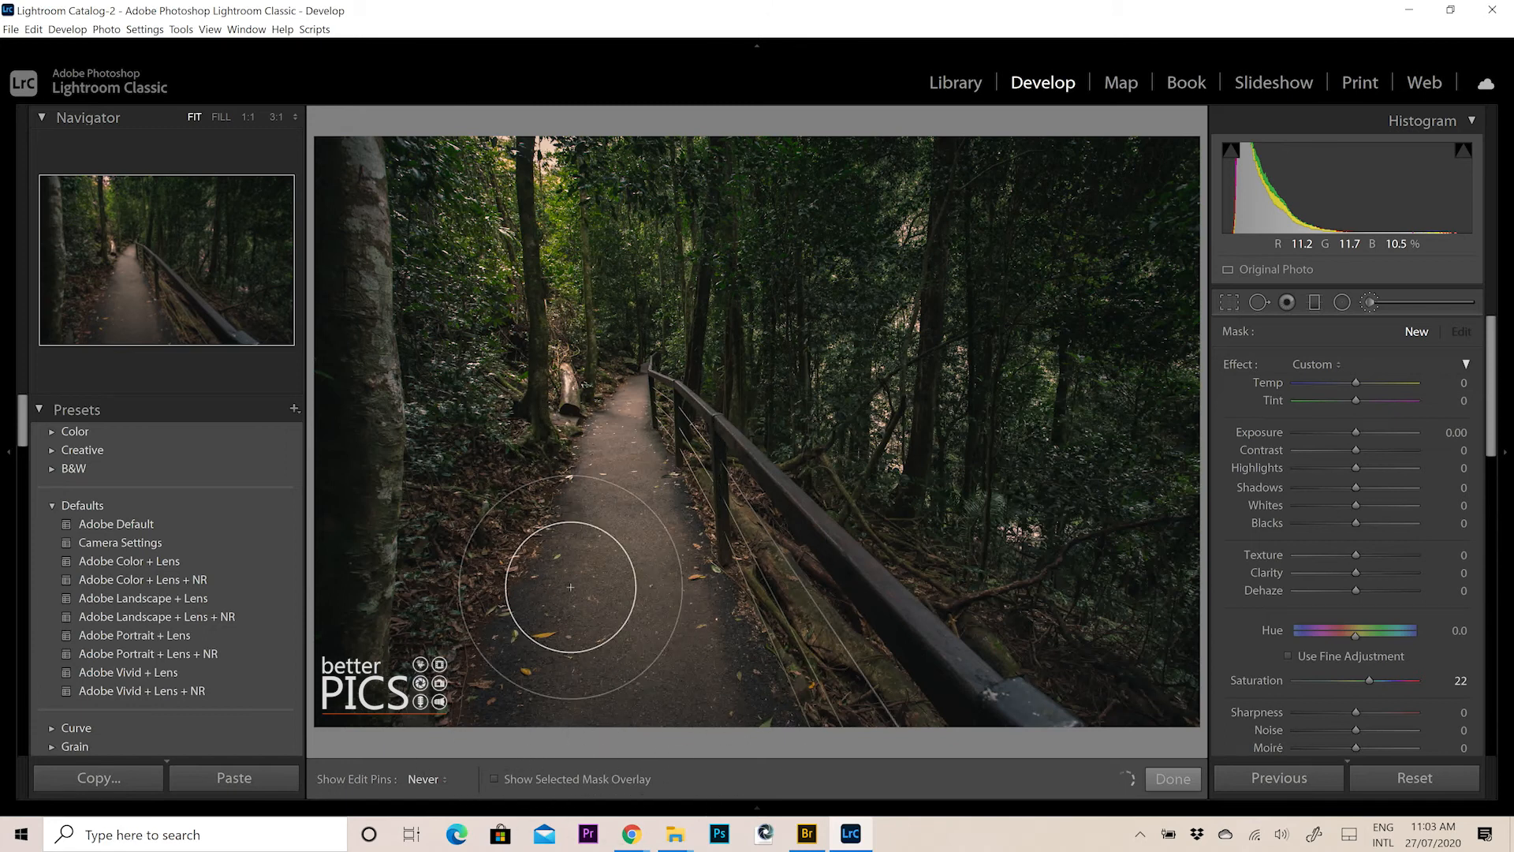
key(h)
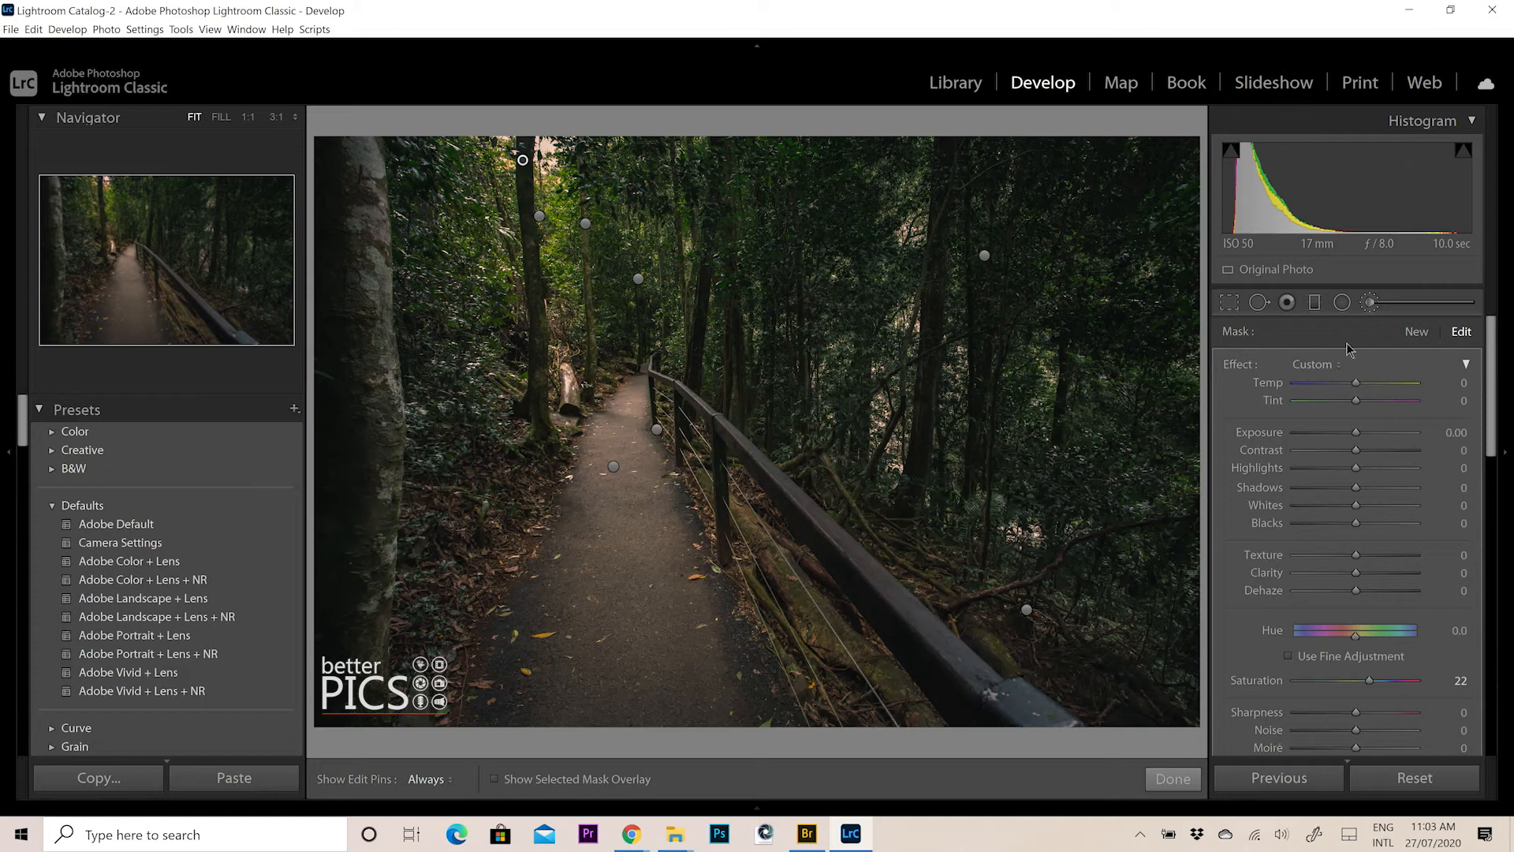
mouse_move(1489, 394)
mouse_down()
mouse_move(1499, 547)
mouse_move(1504, 300)
mouse_up()
click(1416, 331)
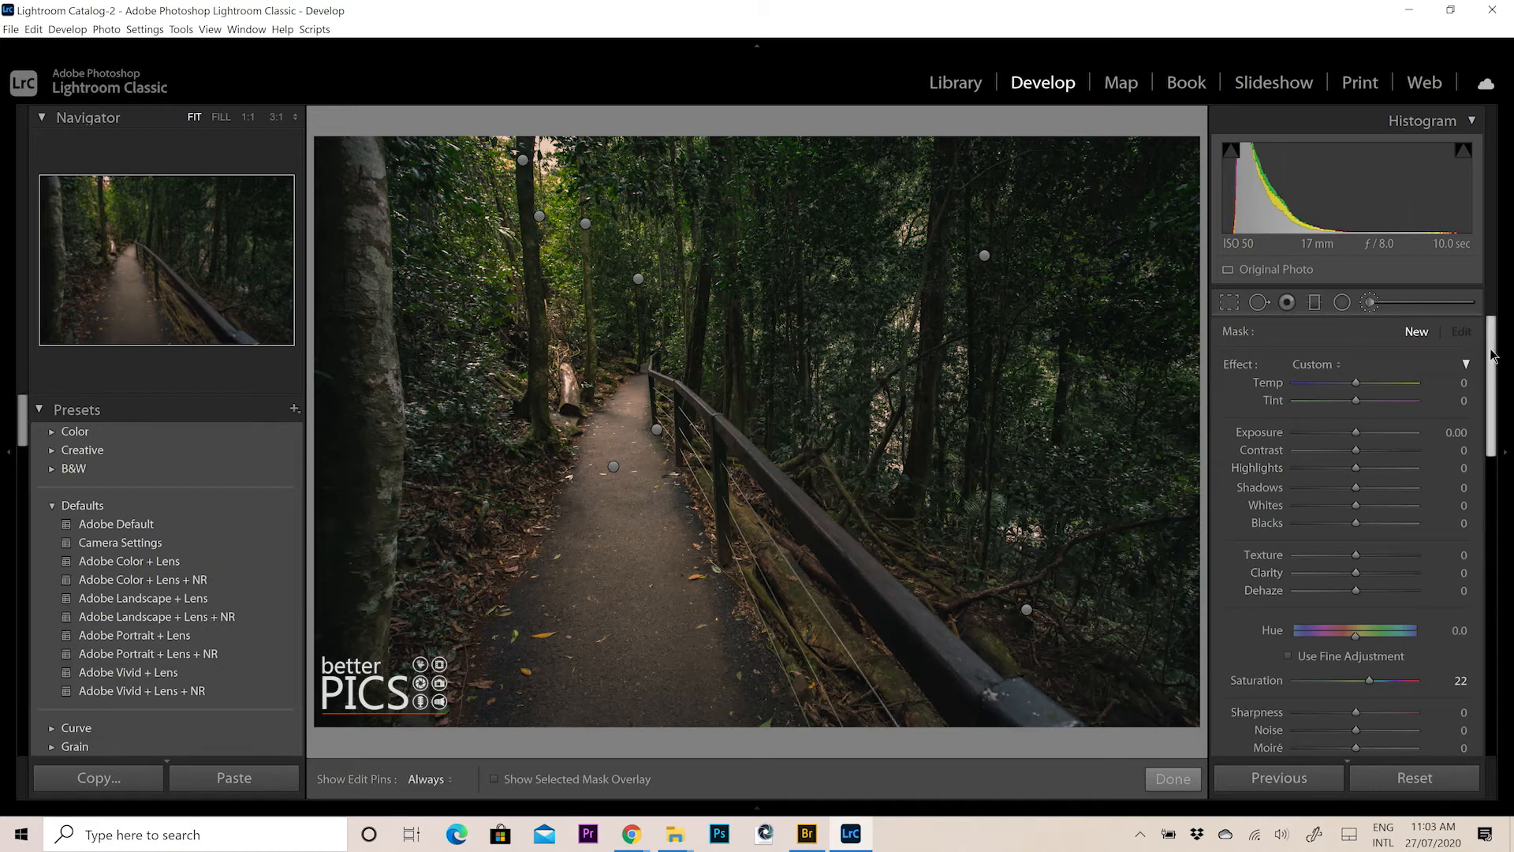
mouse_move(1492, 366)
mouse_down()
mouse_move(1509, 535)
mouse_move(1490, 323)
mouse_up()
click(1370, 304)
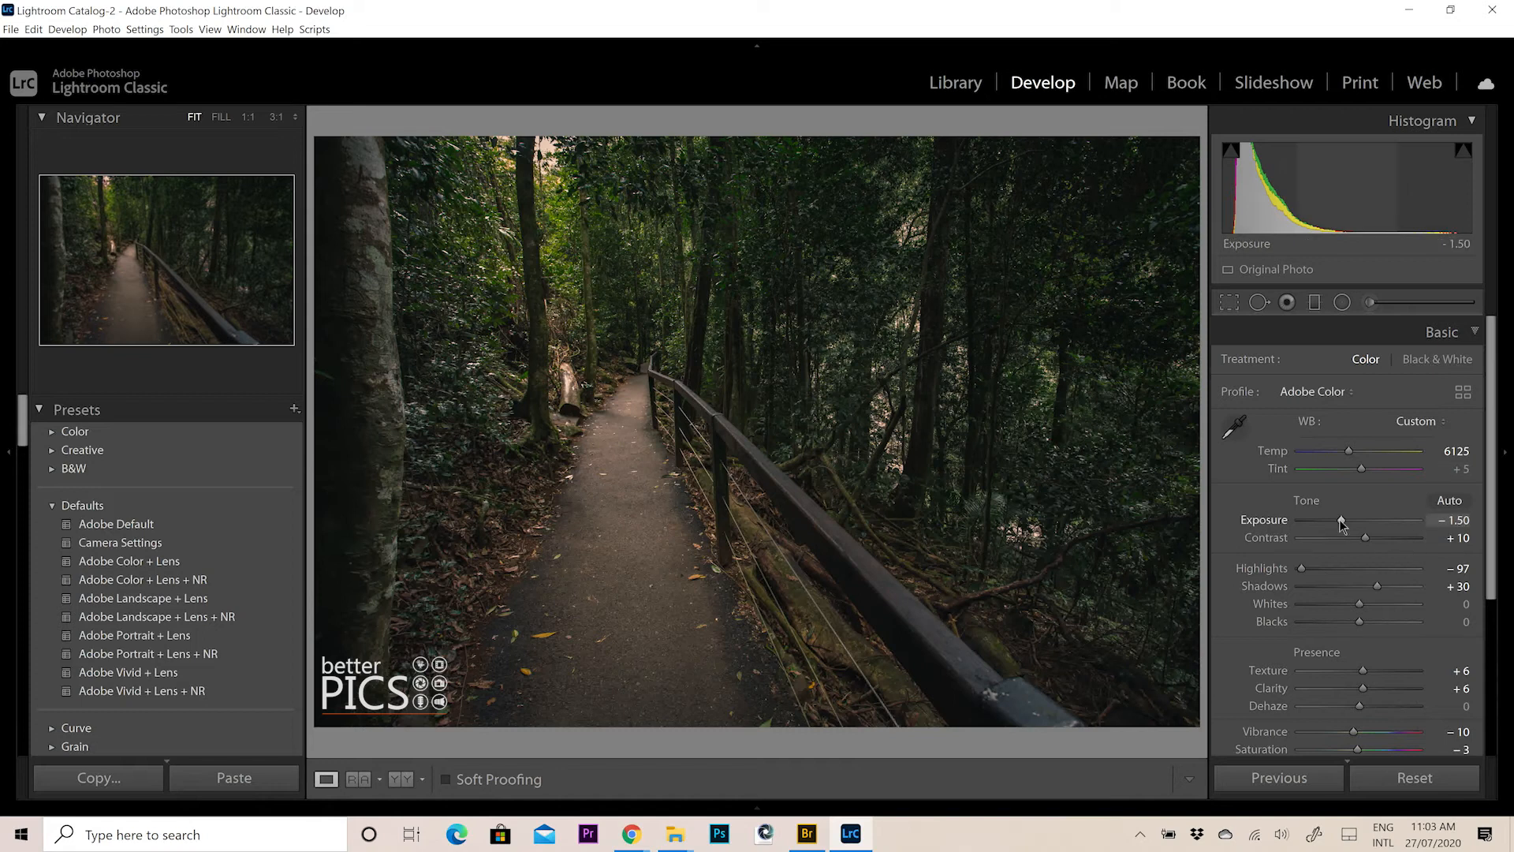
Set the global Exposure to -1.40 and Highlights to -94, and show the before and after versions side by side.
drag(1342, 525, 1342, 527)
drag(1365, 541, 1366, 541)
drag(1303, 570, 1306, 569)
drag(1347, 517, 1347, 519)
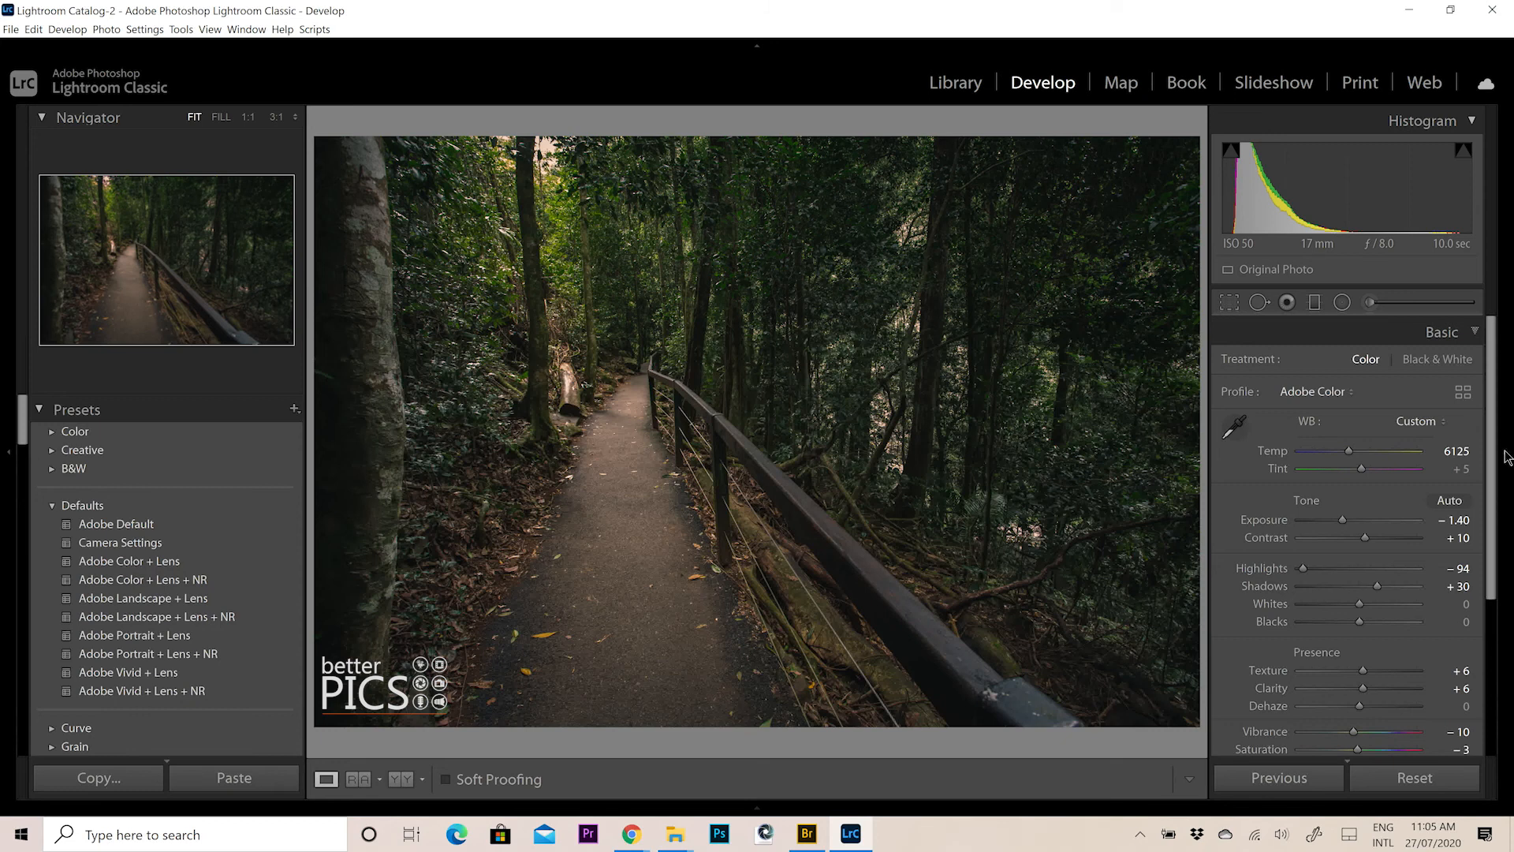
key(y)
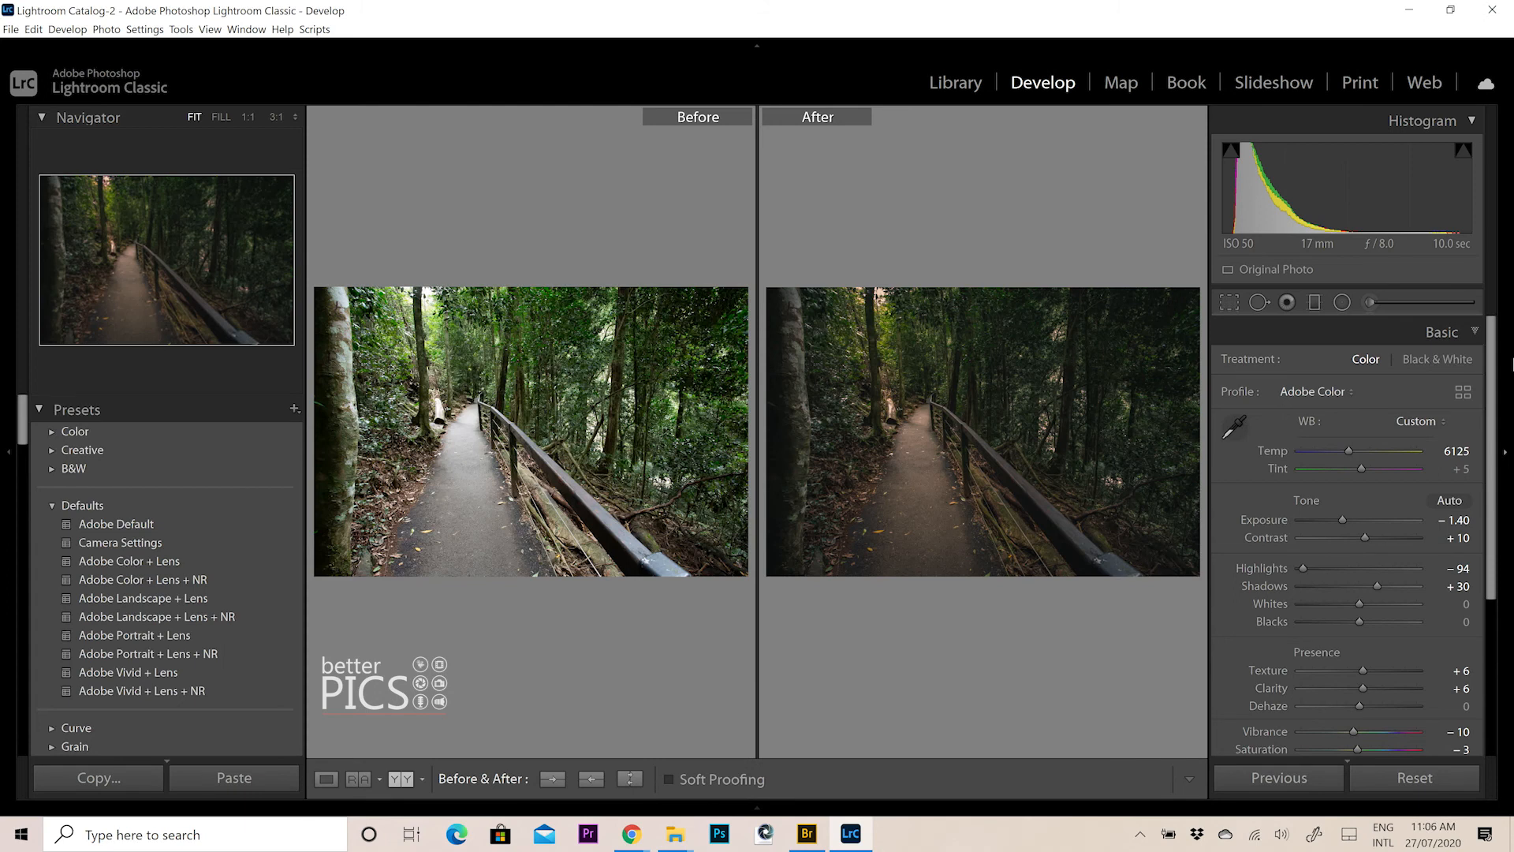